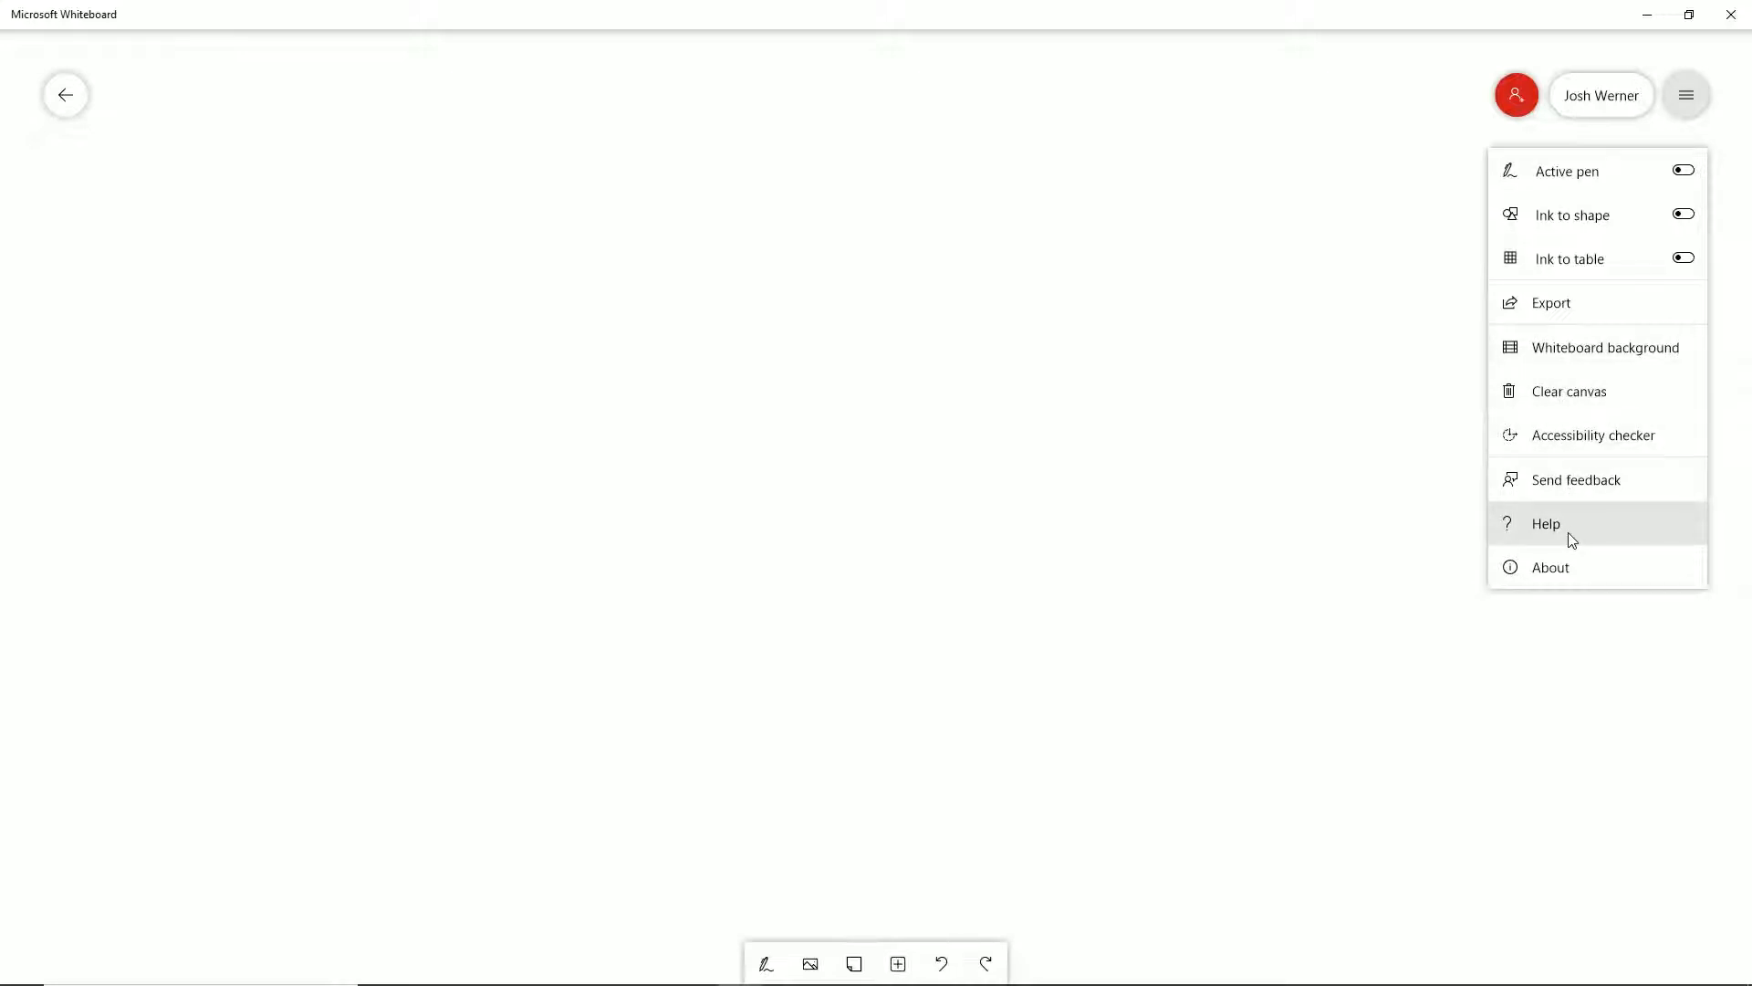
Step: Try several solid whiteboard background colours and set the plain background to black
click(1546, 356)
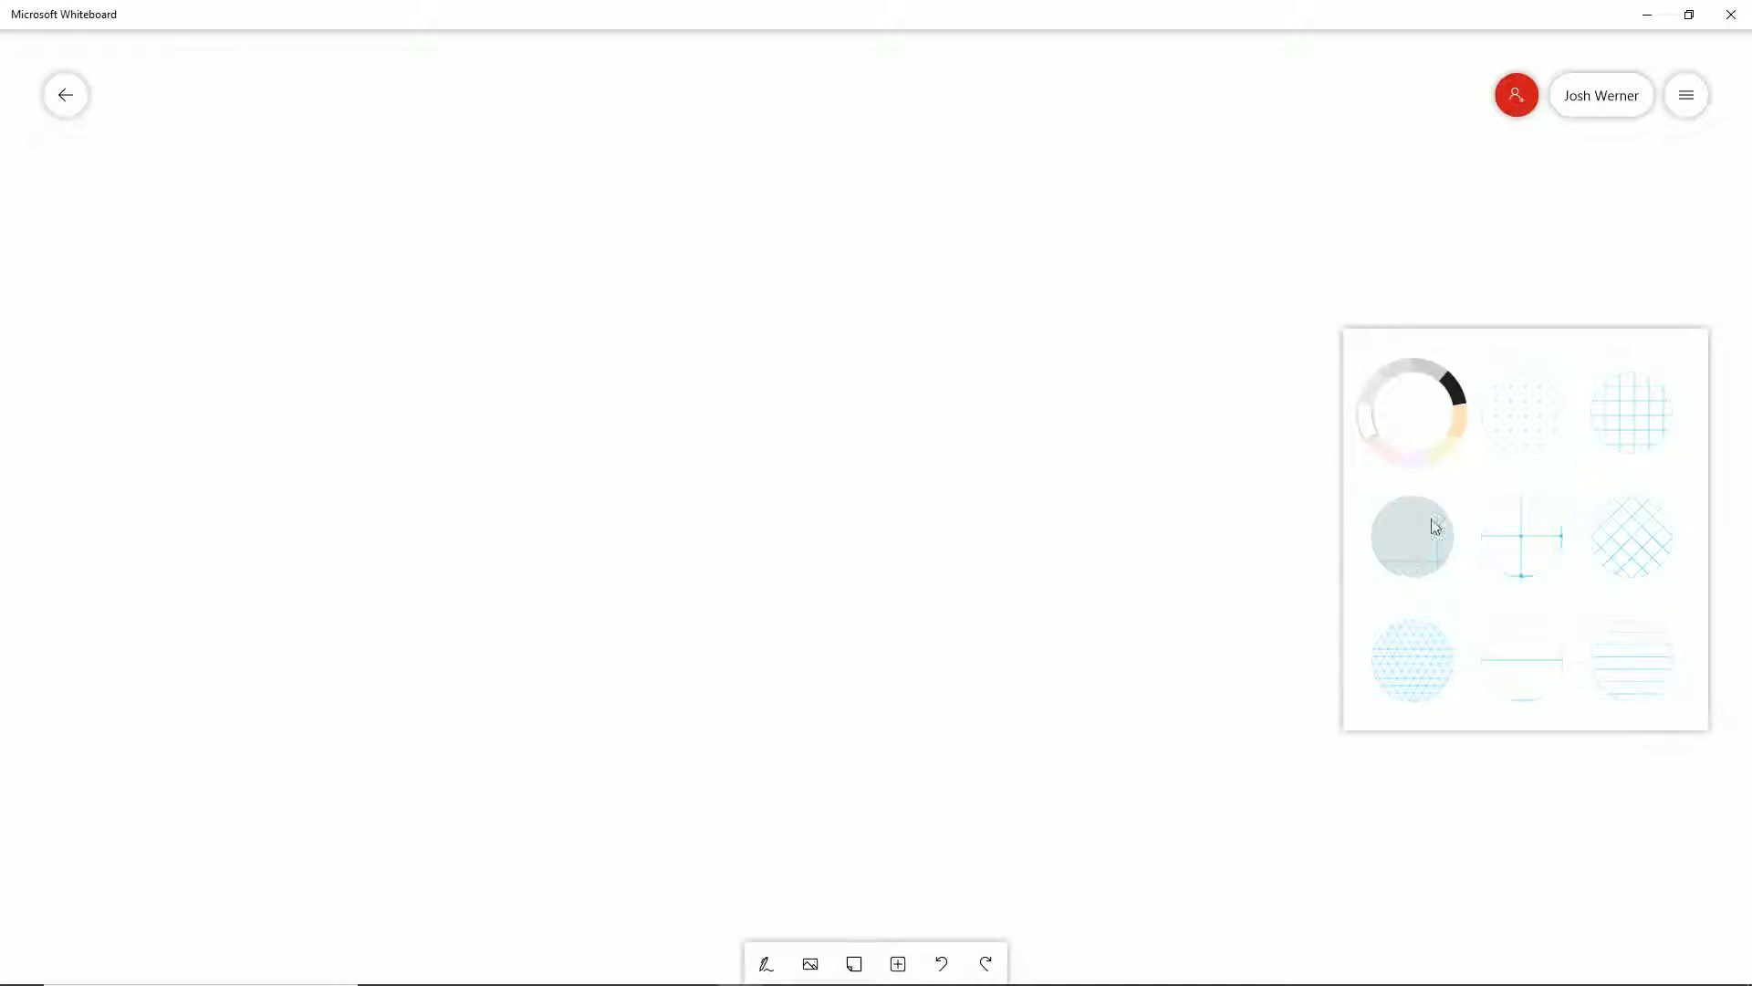
click(1374, 399)
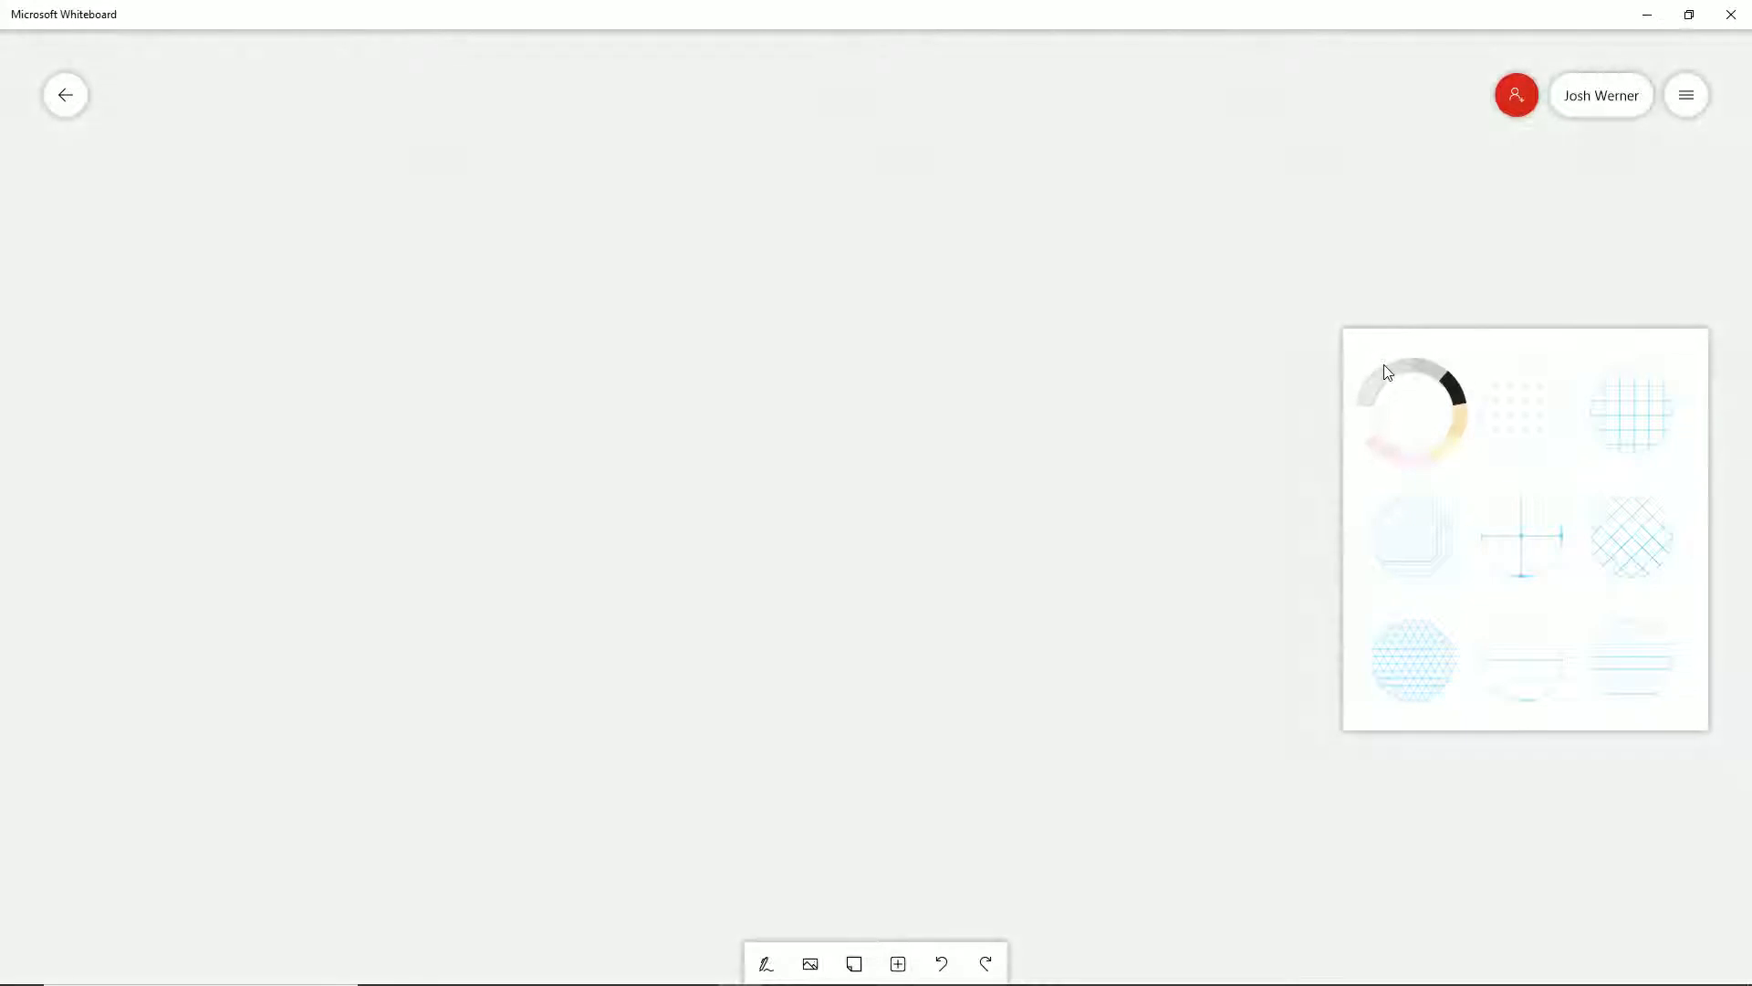
click(1451, 381)
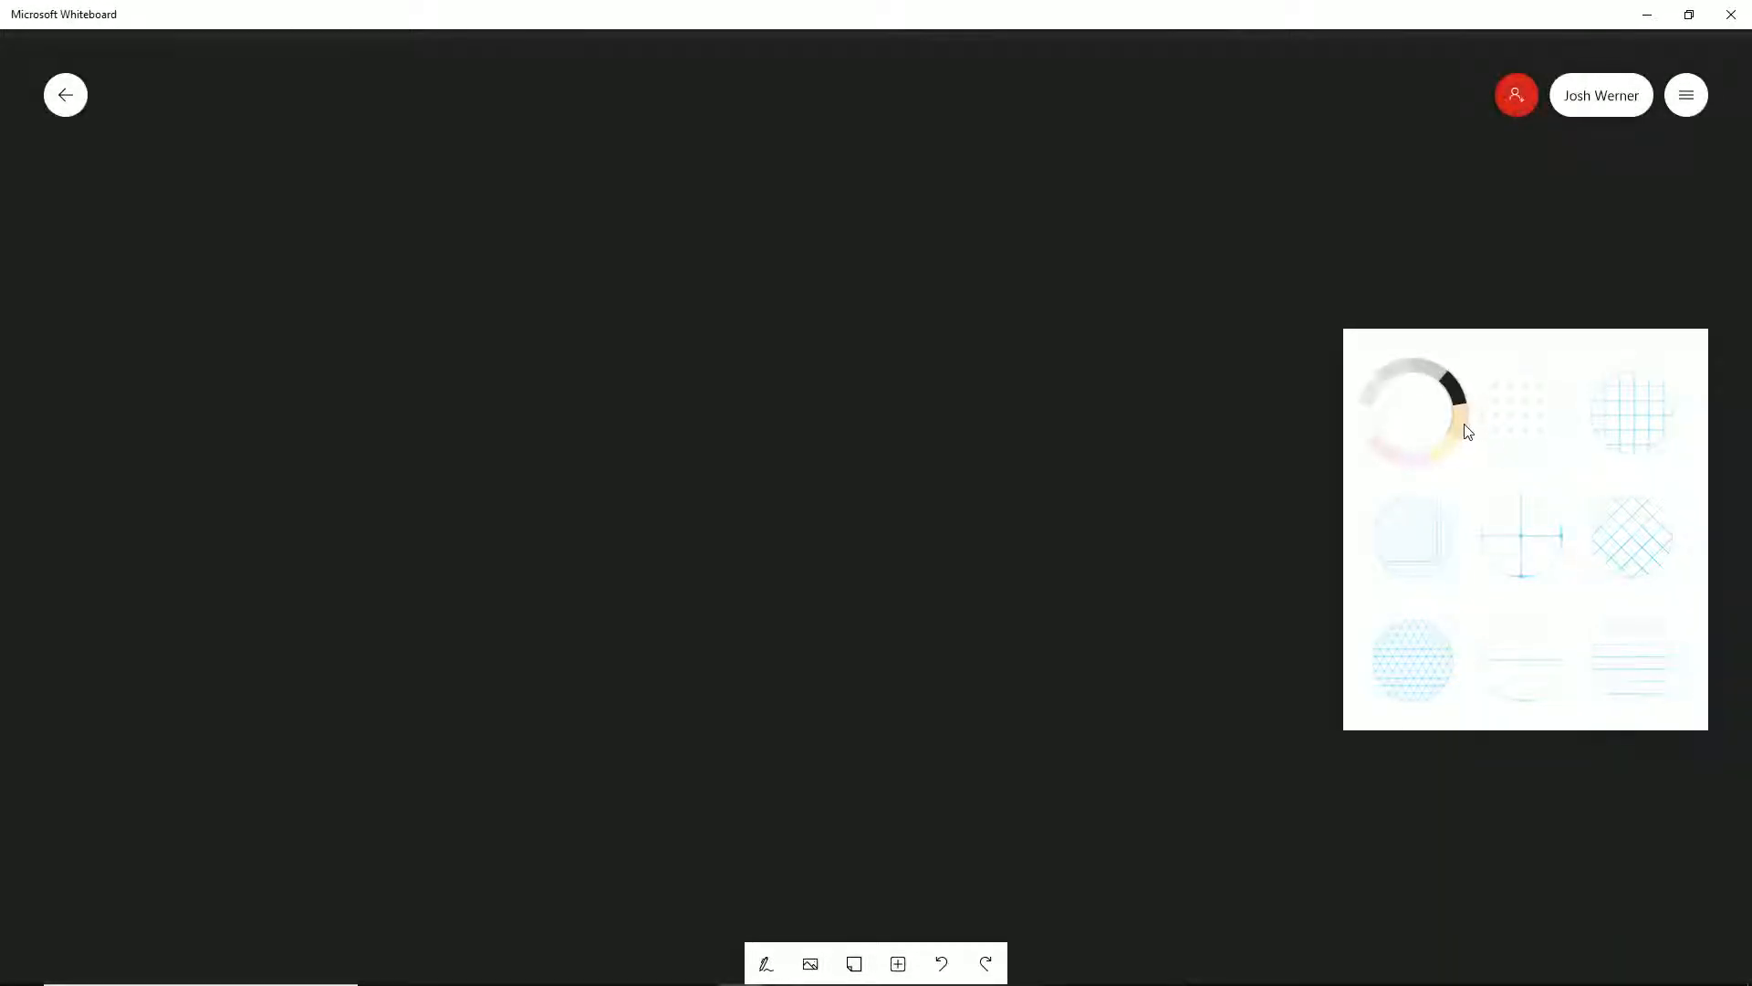
click(1464, 433)
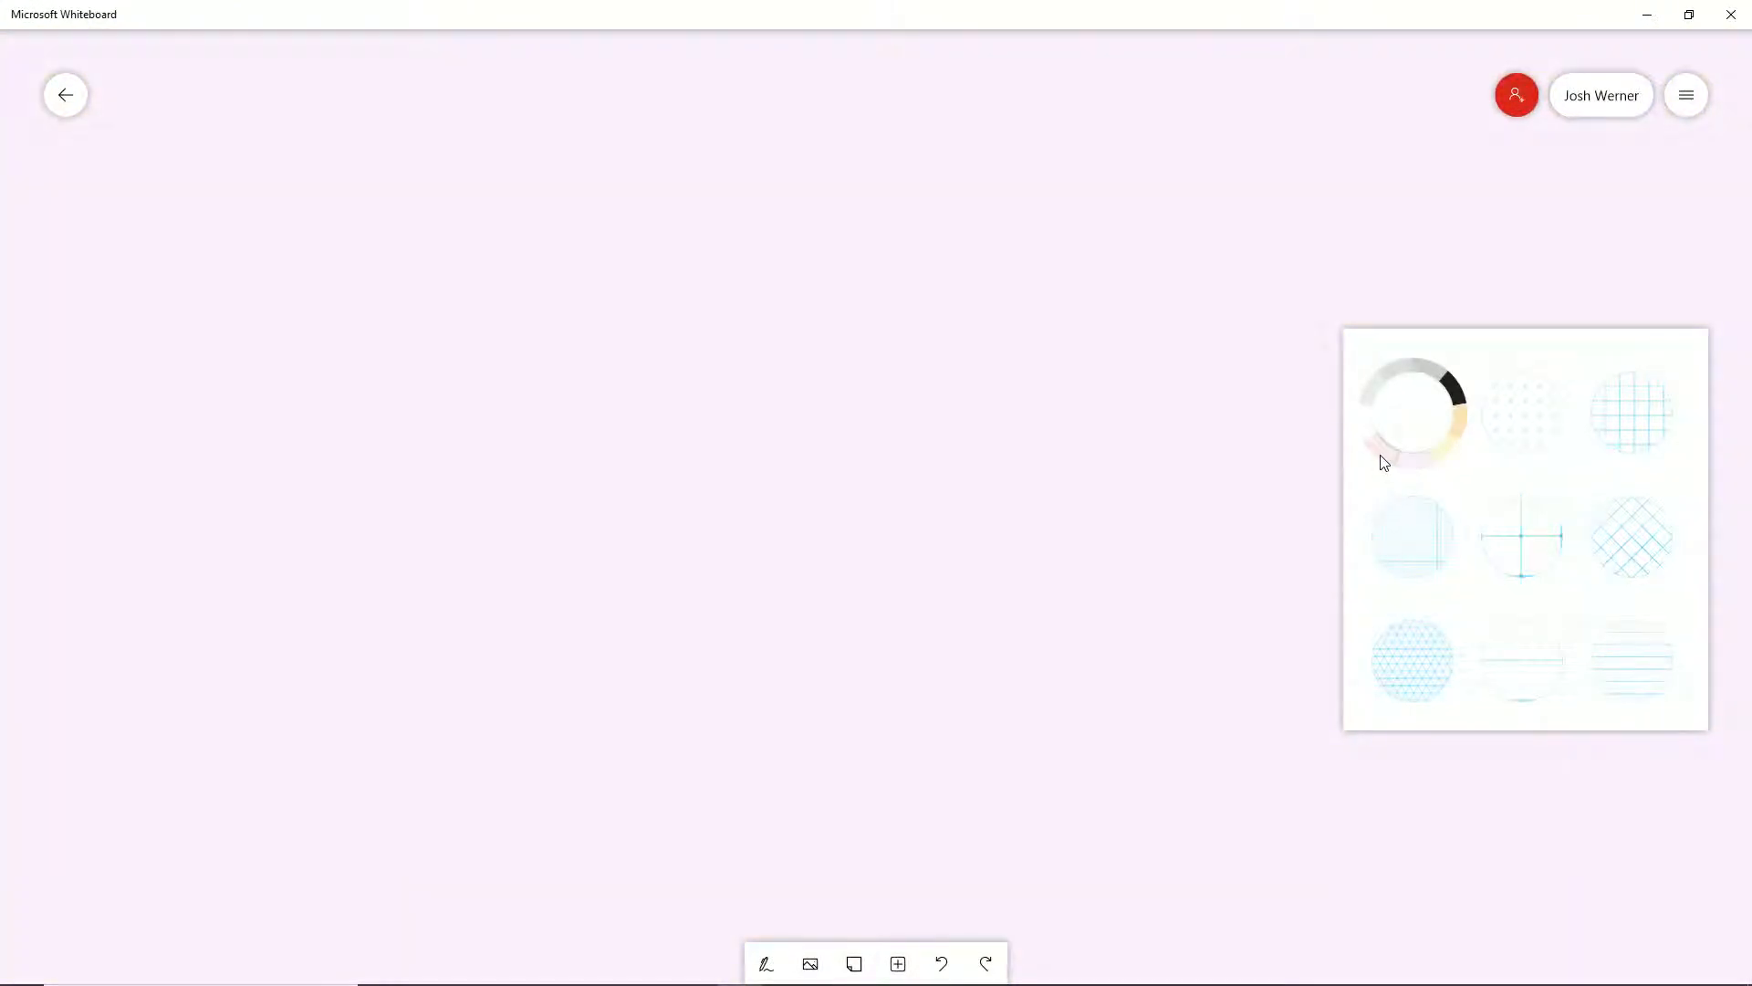
click(1455, 399)
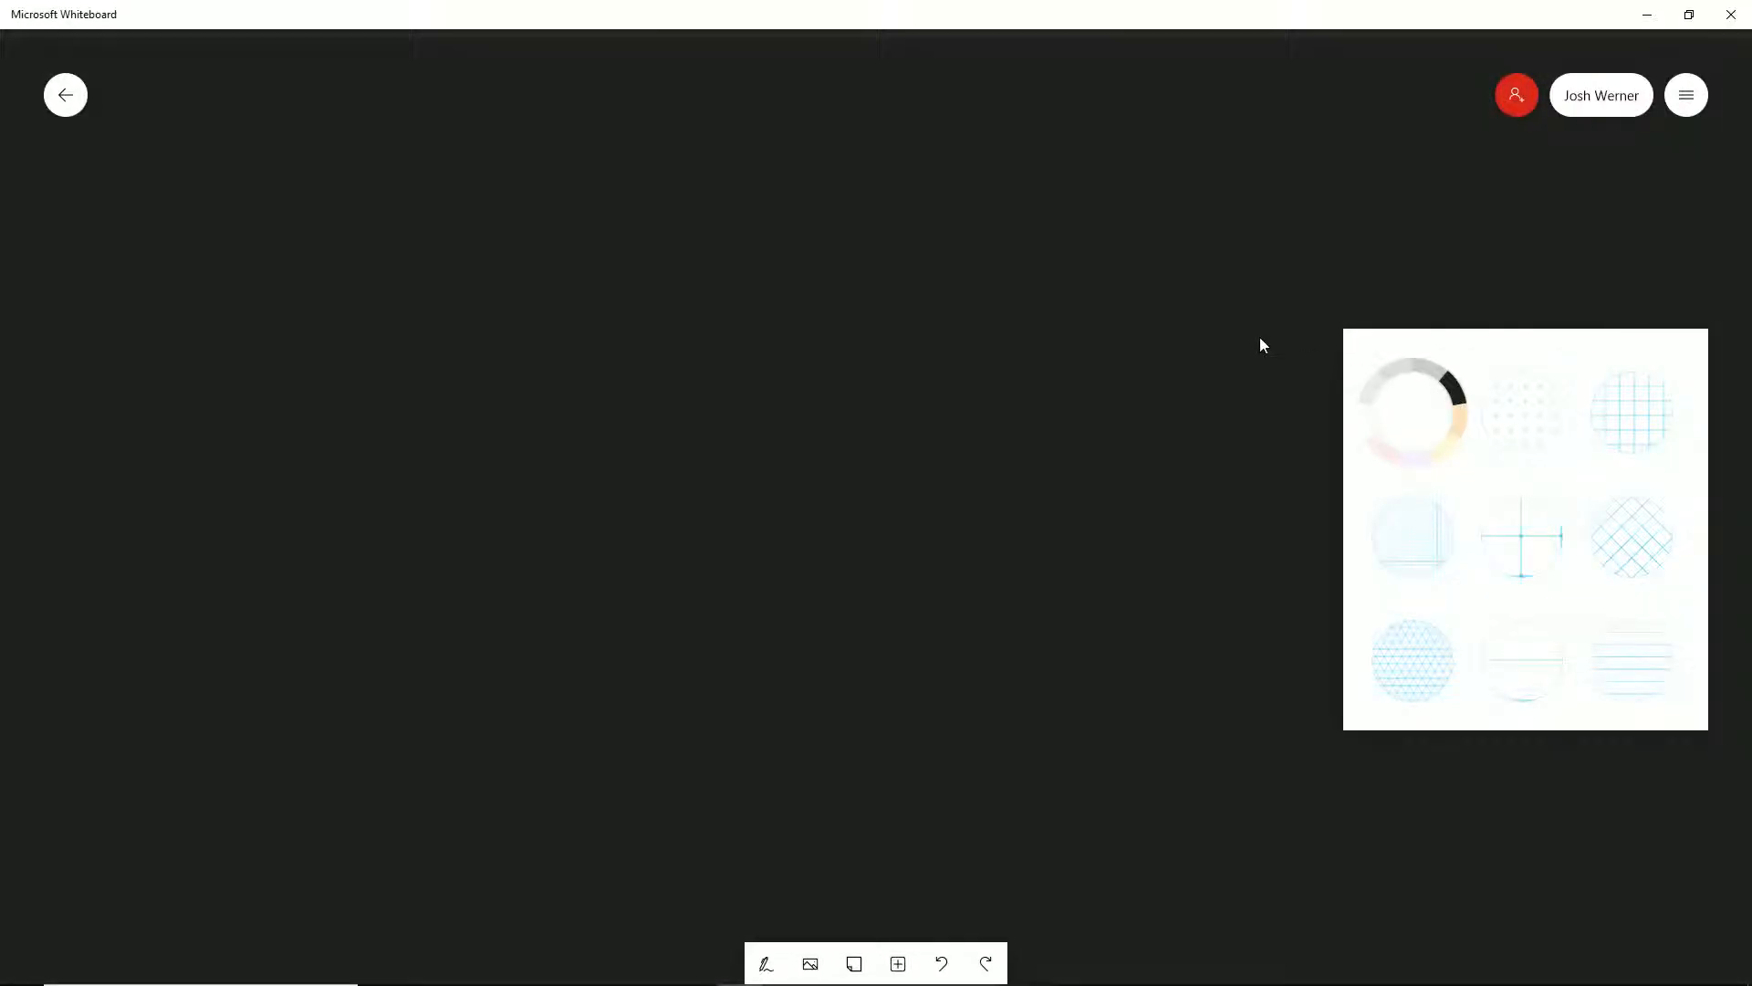
click(1231, 170)
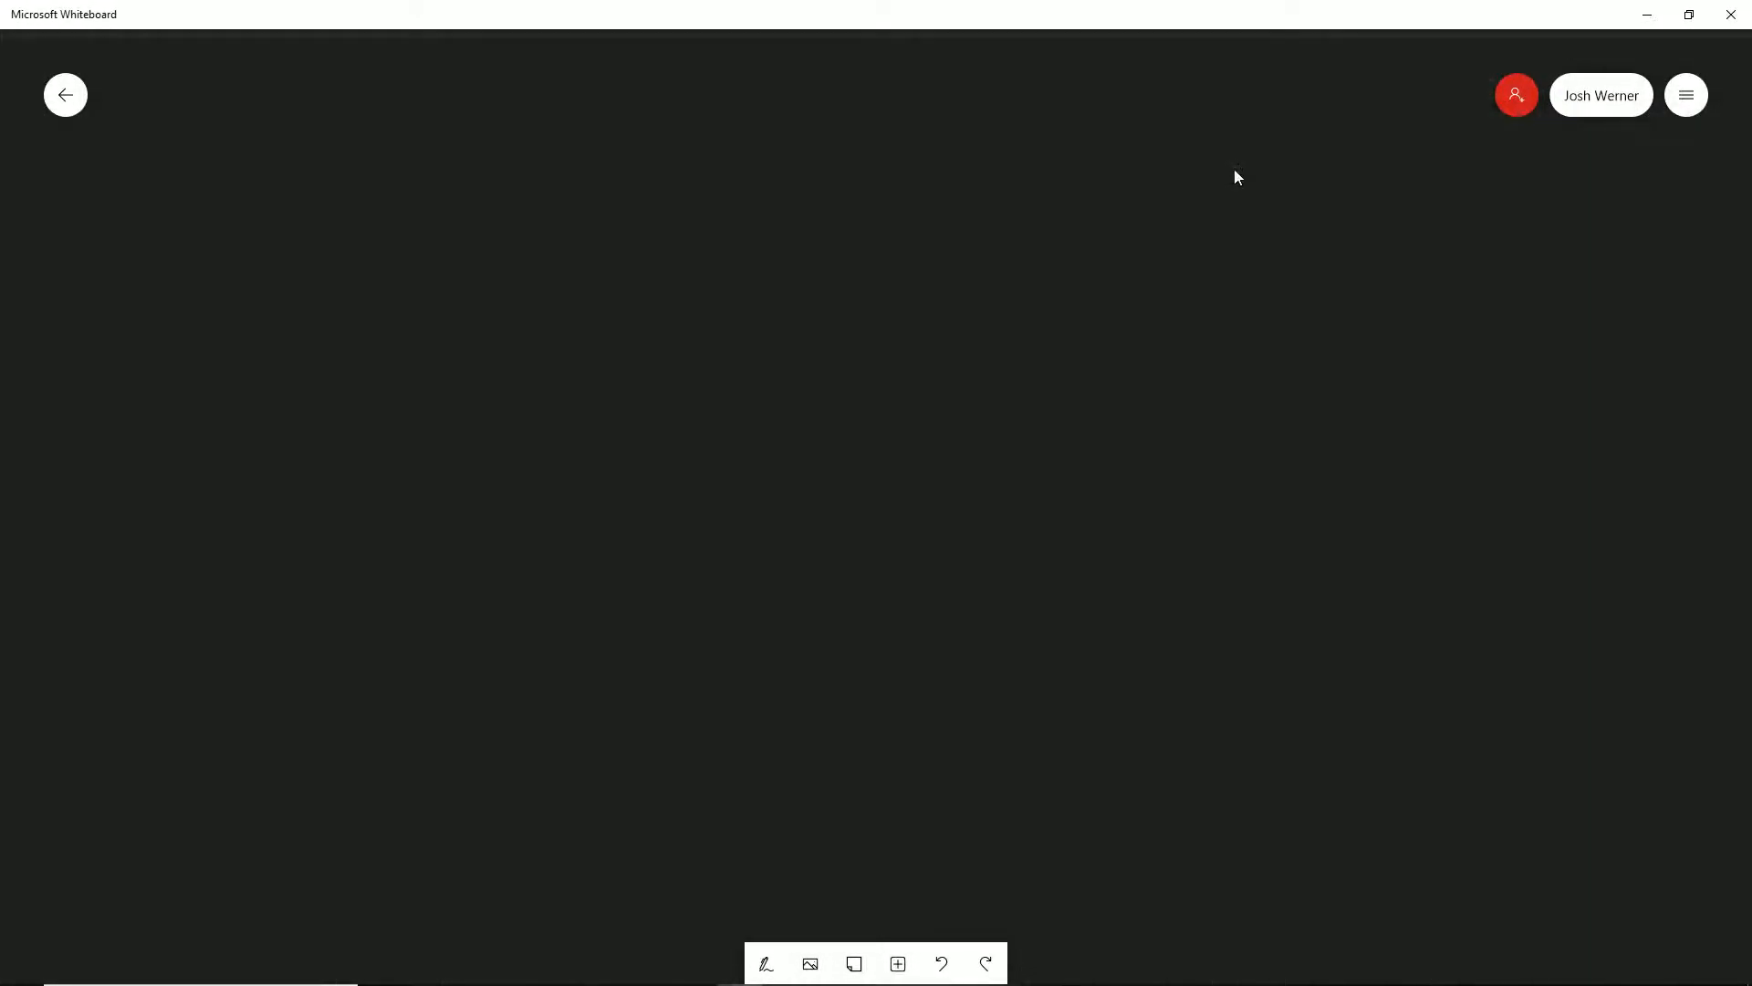
click(1169, 216)
click(861, 219)
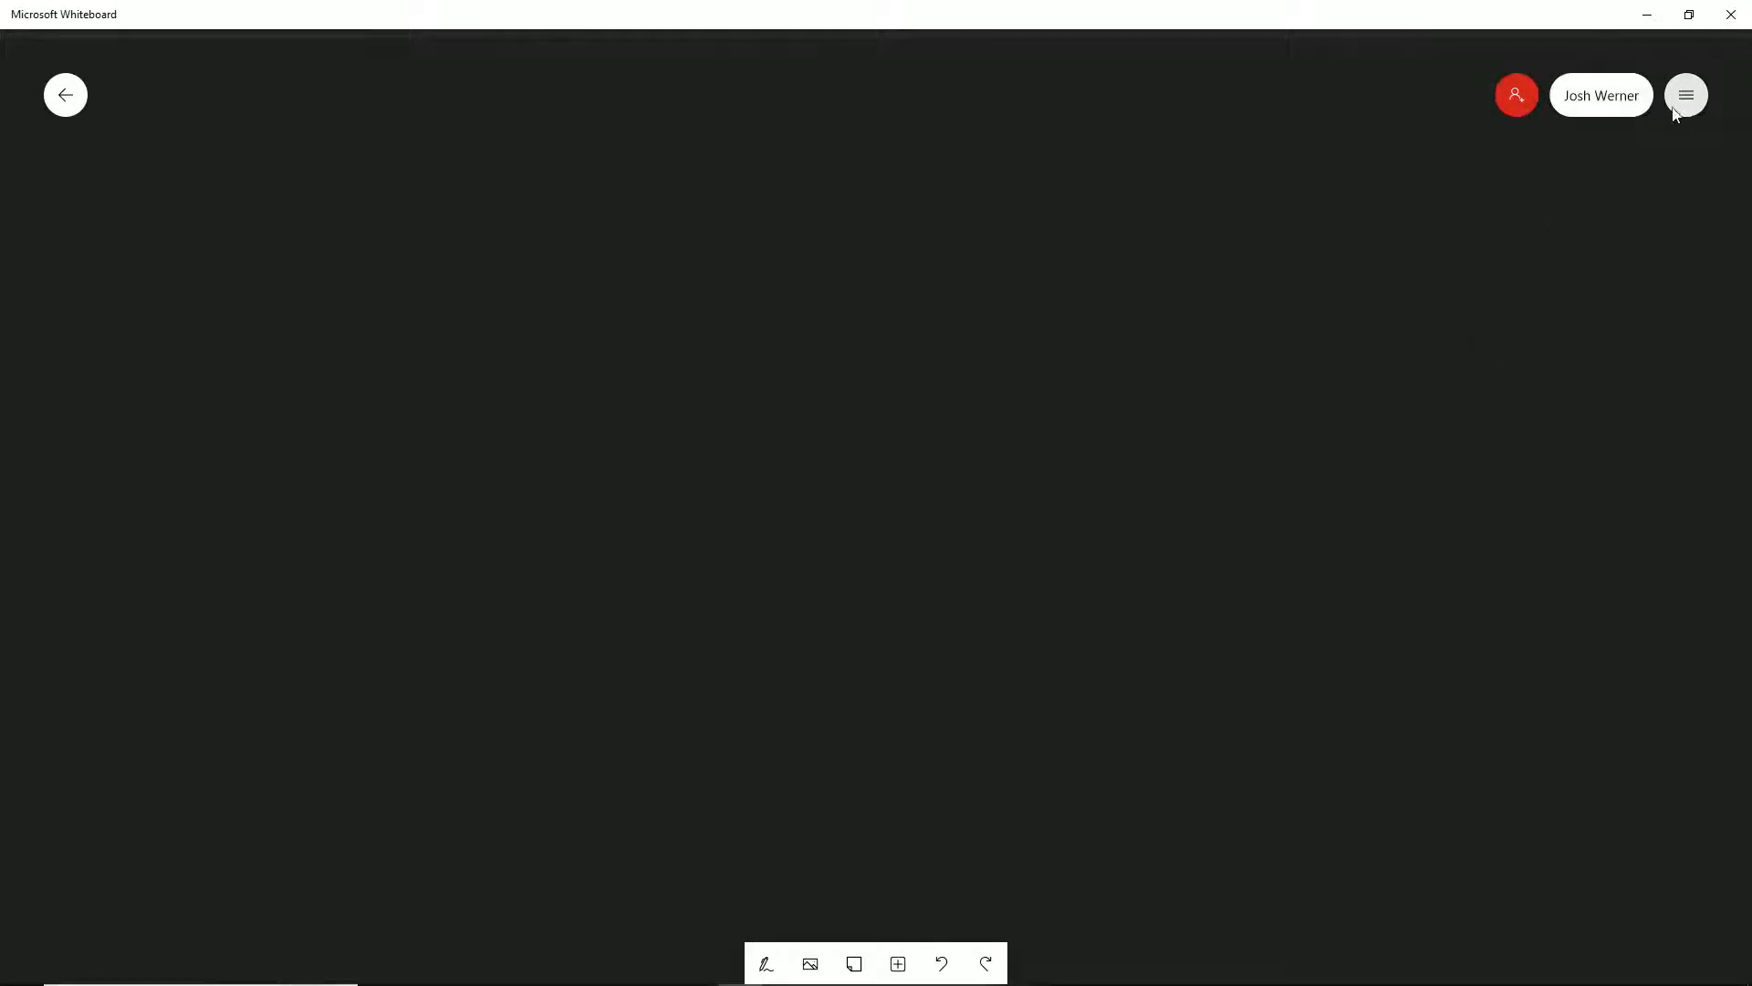
Step: Try the square and diagonal grid backgrounds, and set the black whiteboard background to fine graph paper with heavier major lines
click(1677, 108)
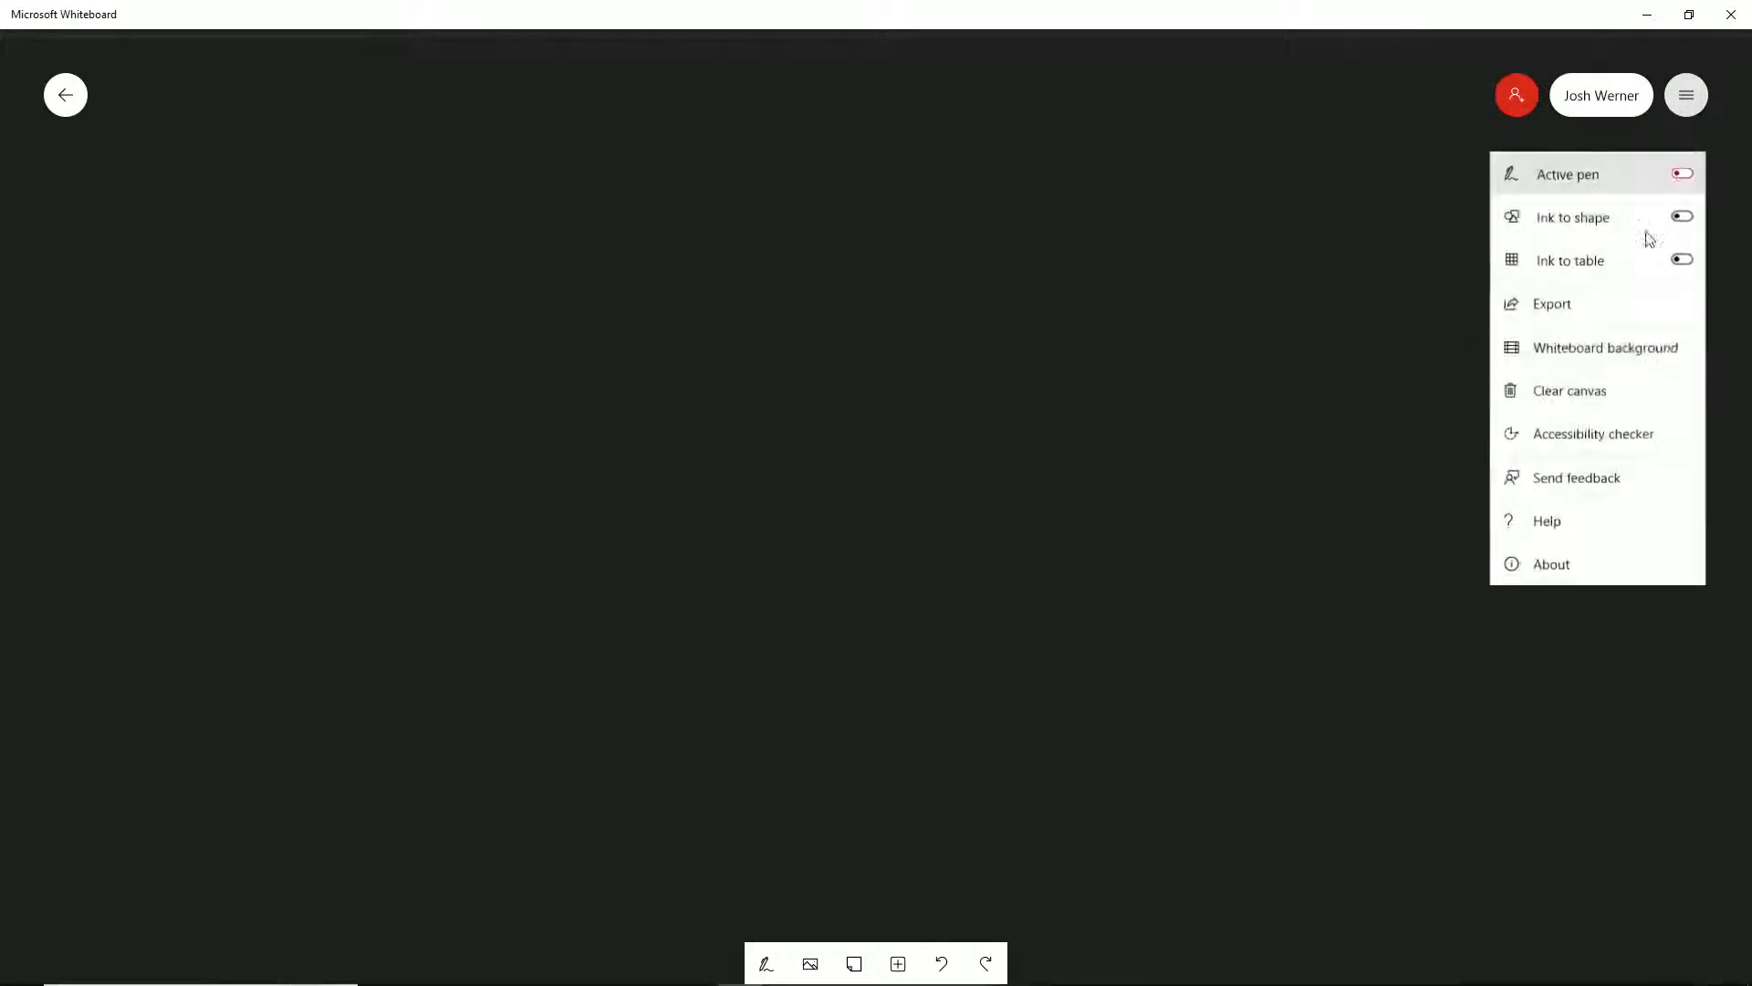
click(1557, 348)
click(1592, 429)
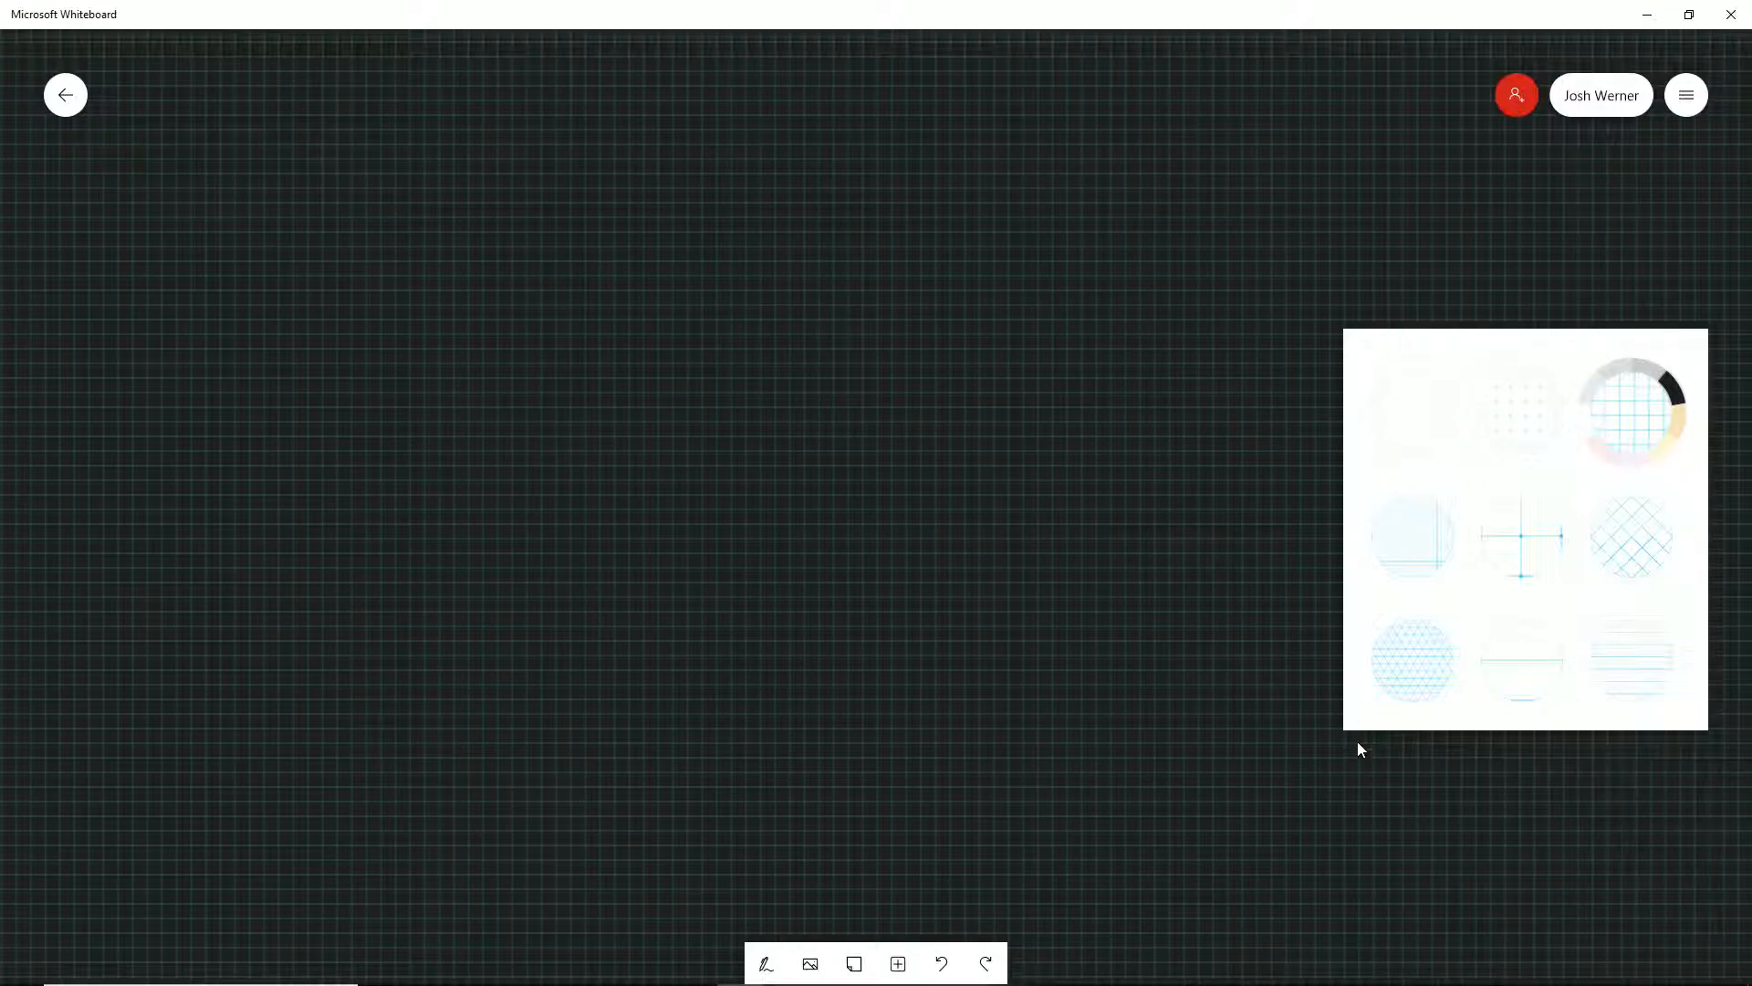
click(1654, 552)
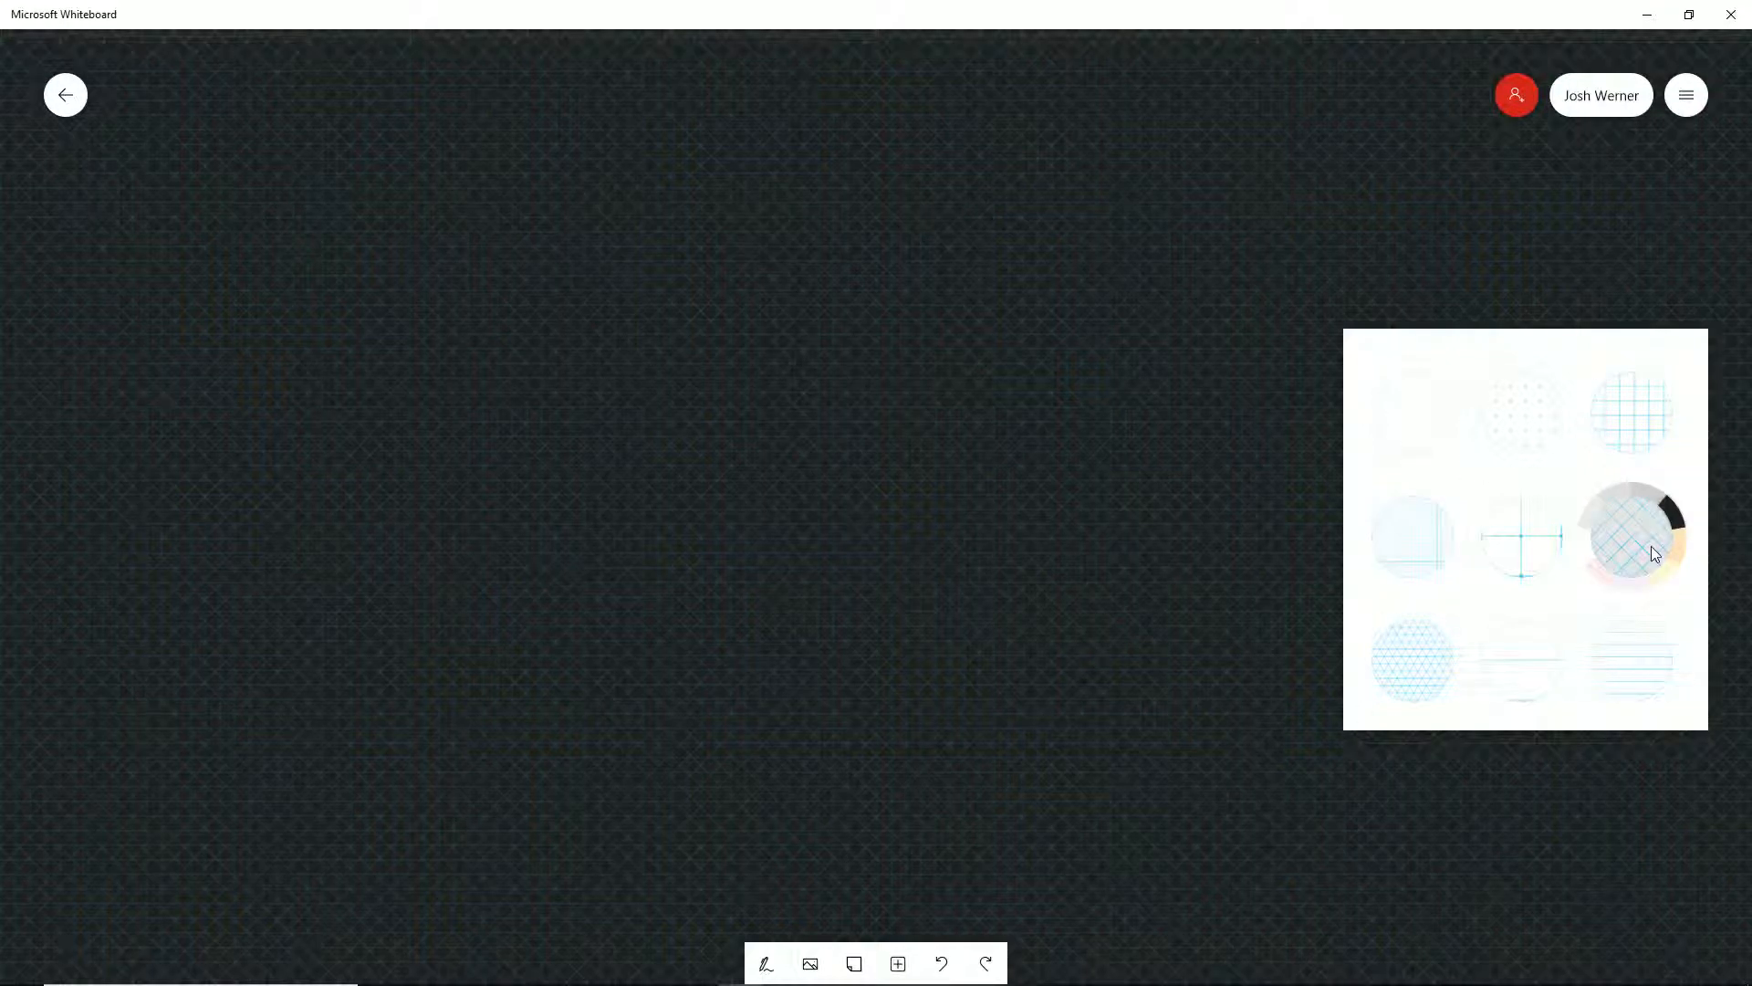
click(1425, 534)
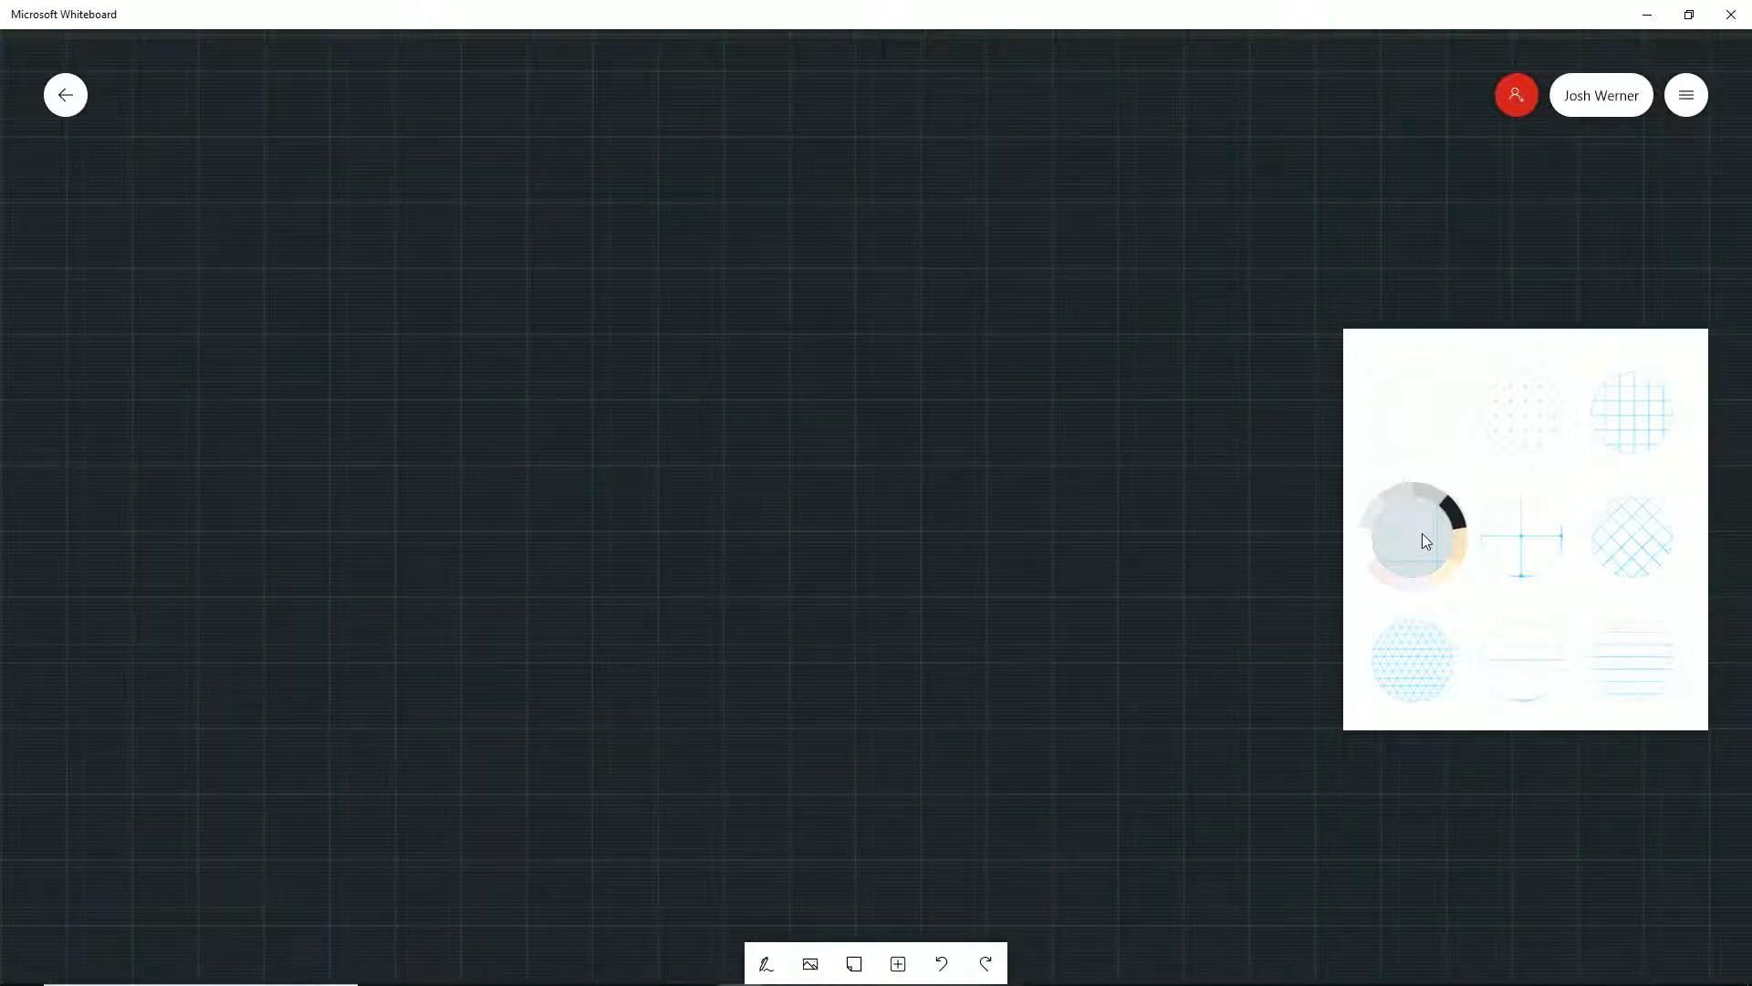
click(1124, 306)
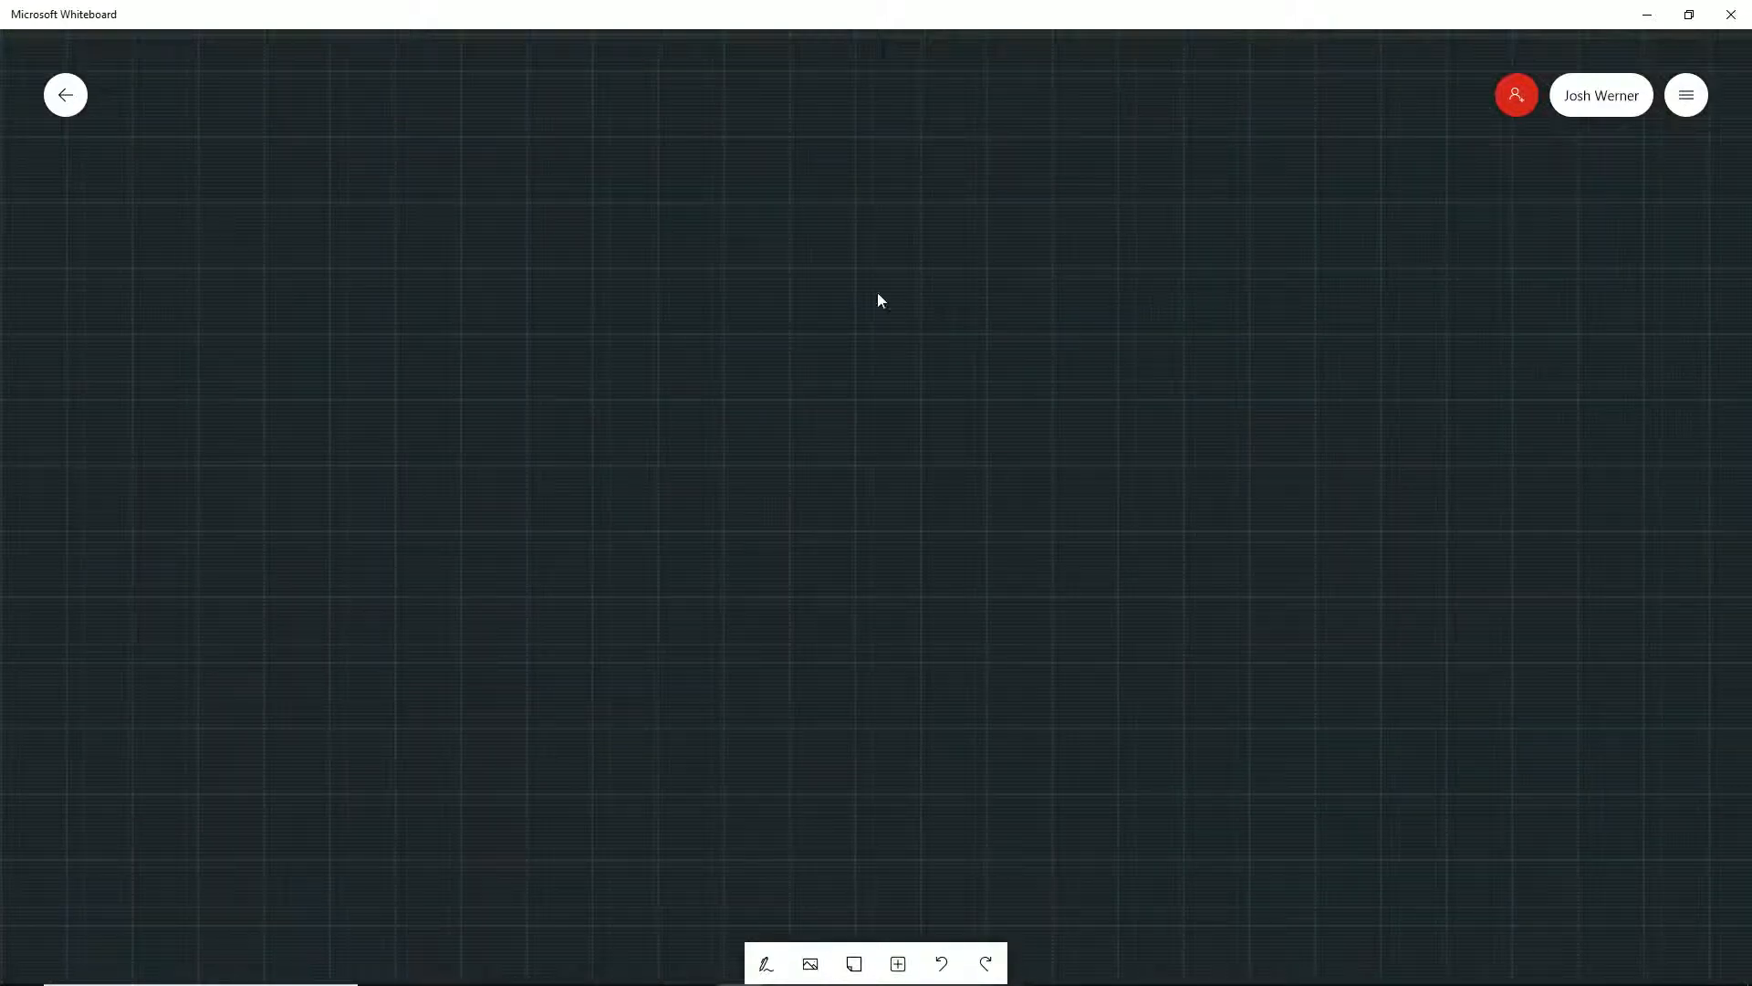
Step: Set the black pen to the thinnest stroke and draw a freehand scribble near the canvas centre
click(765, 964)
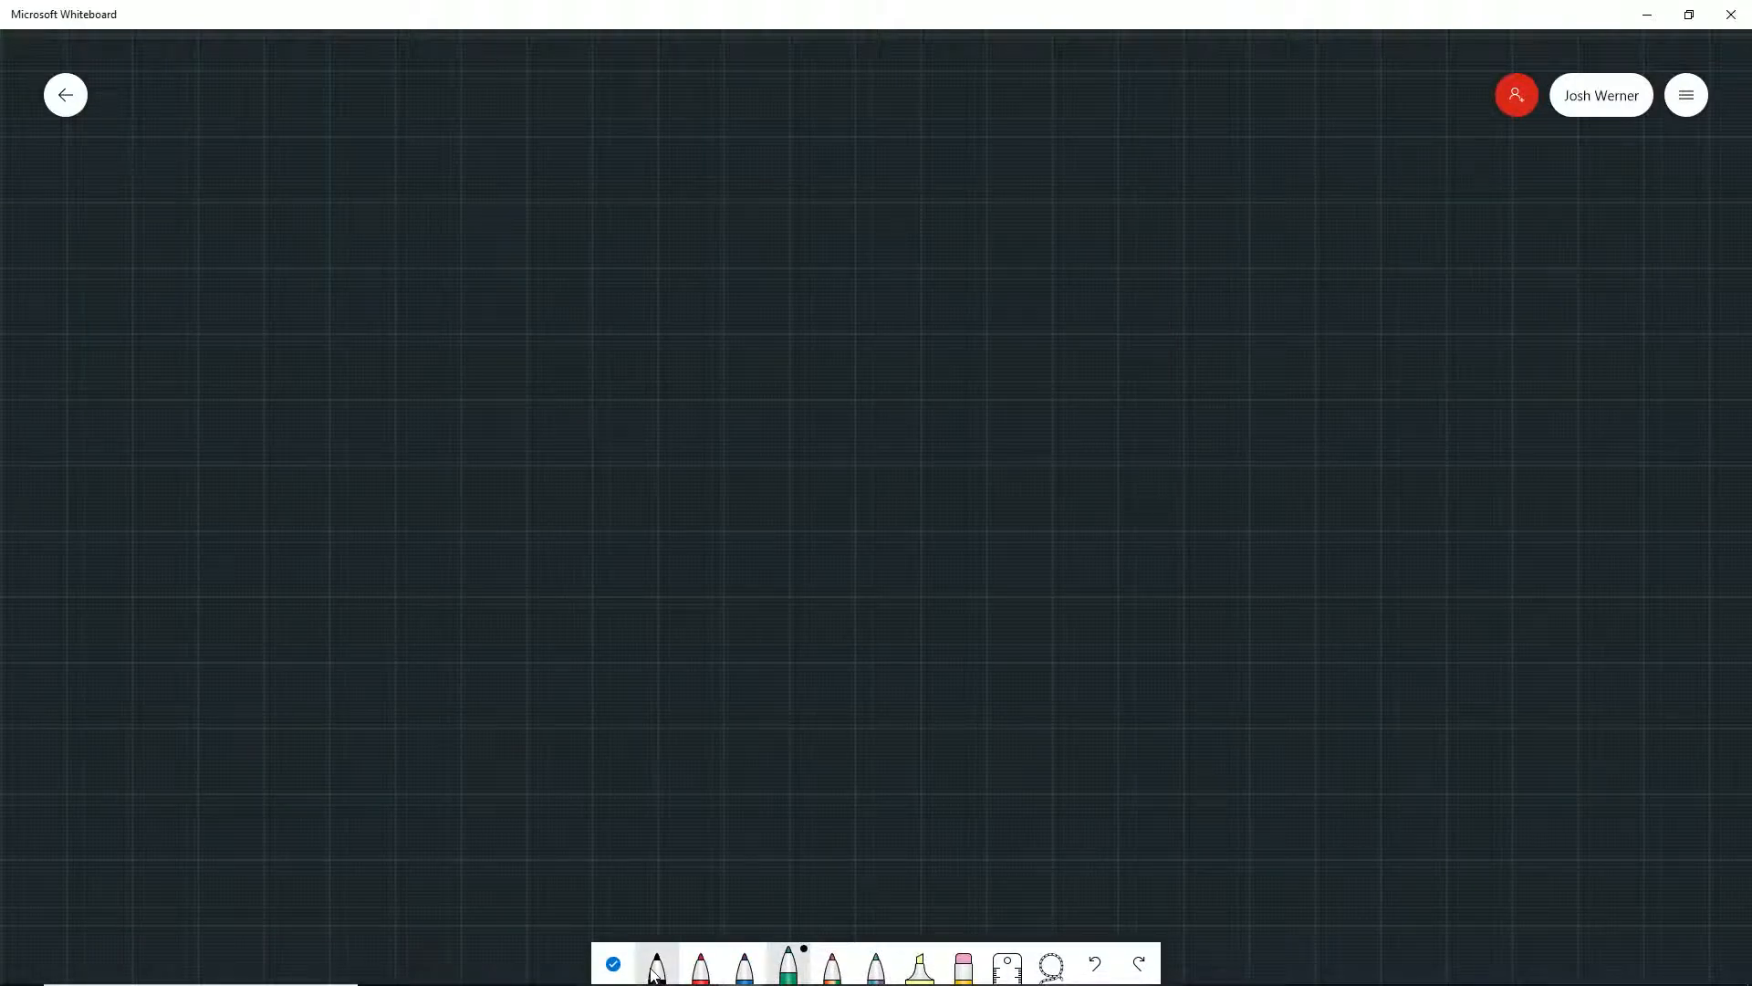
click(656, 968)
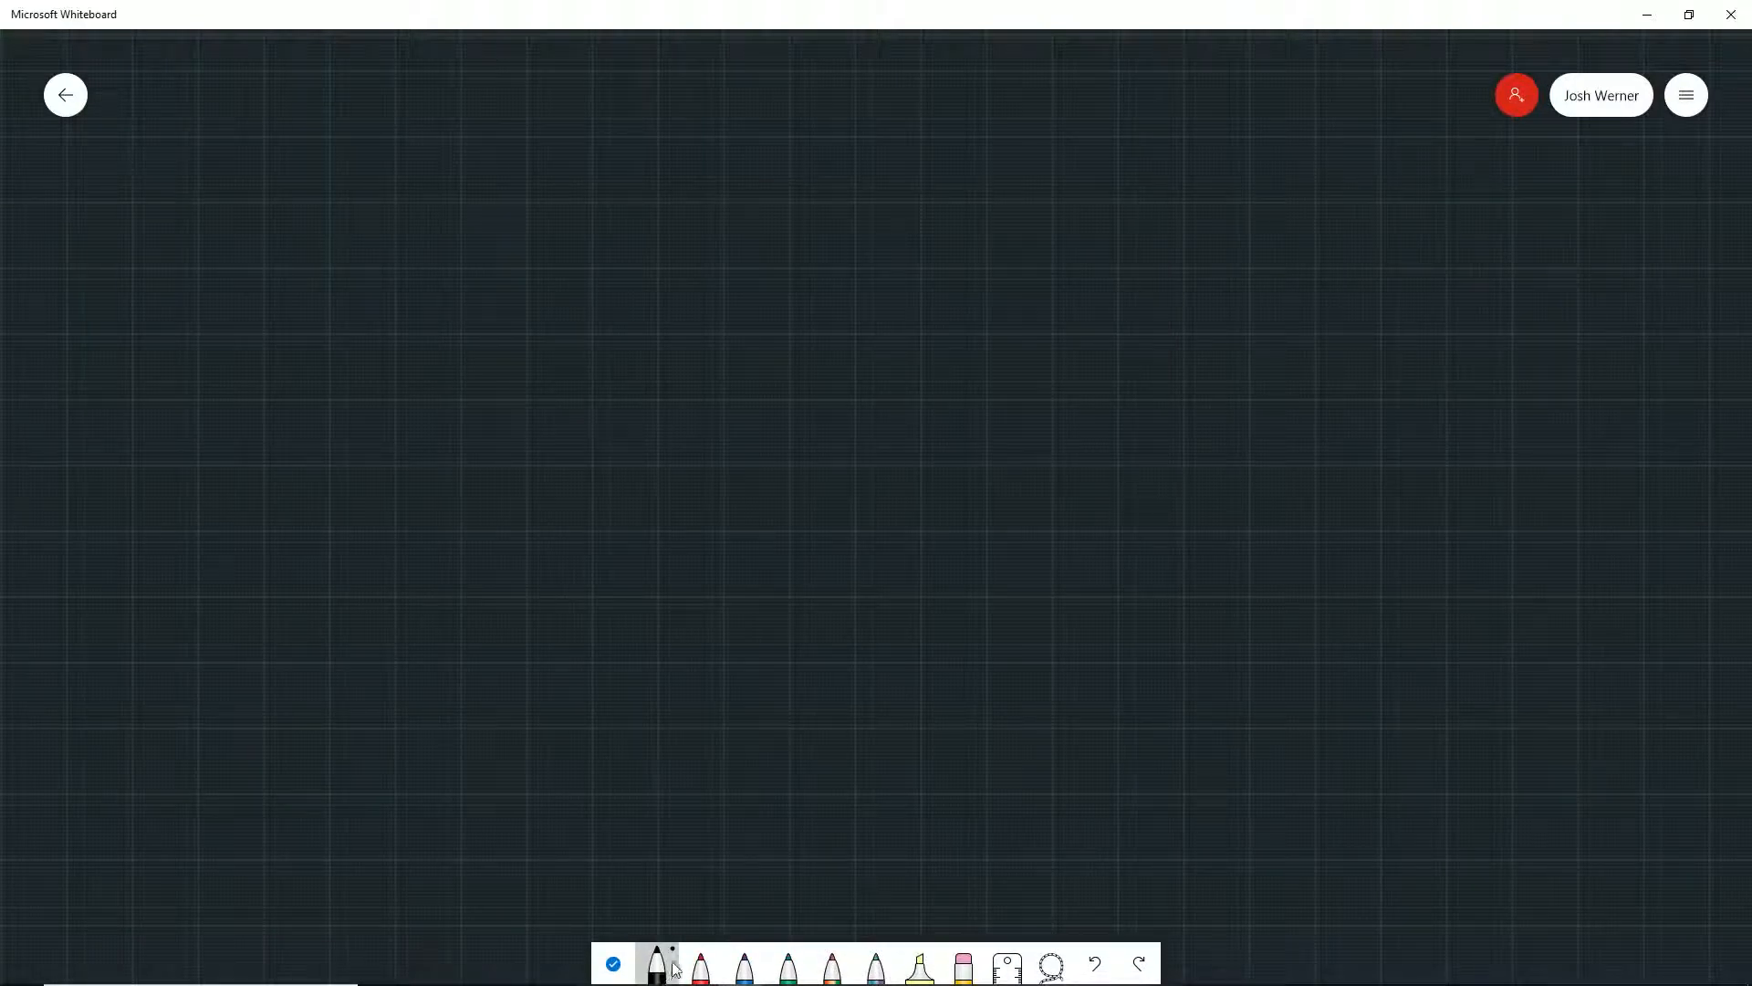
click(673, 967)
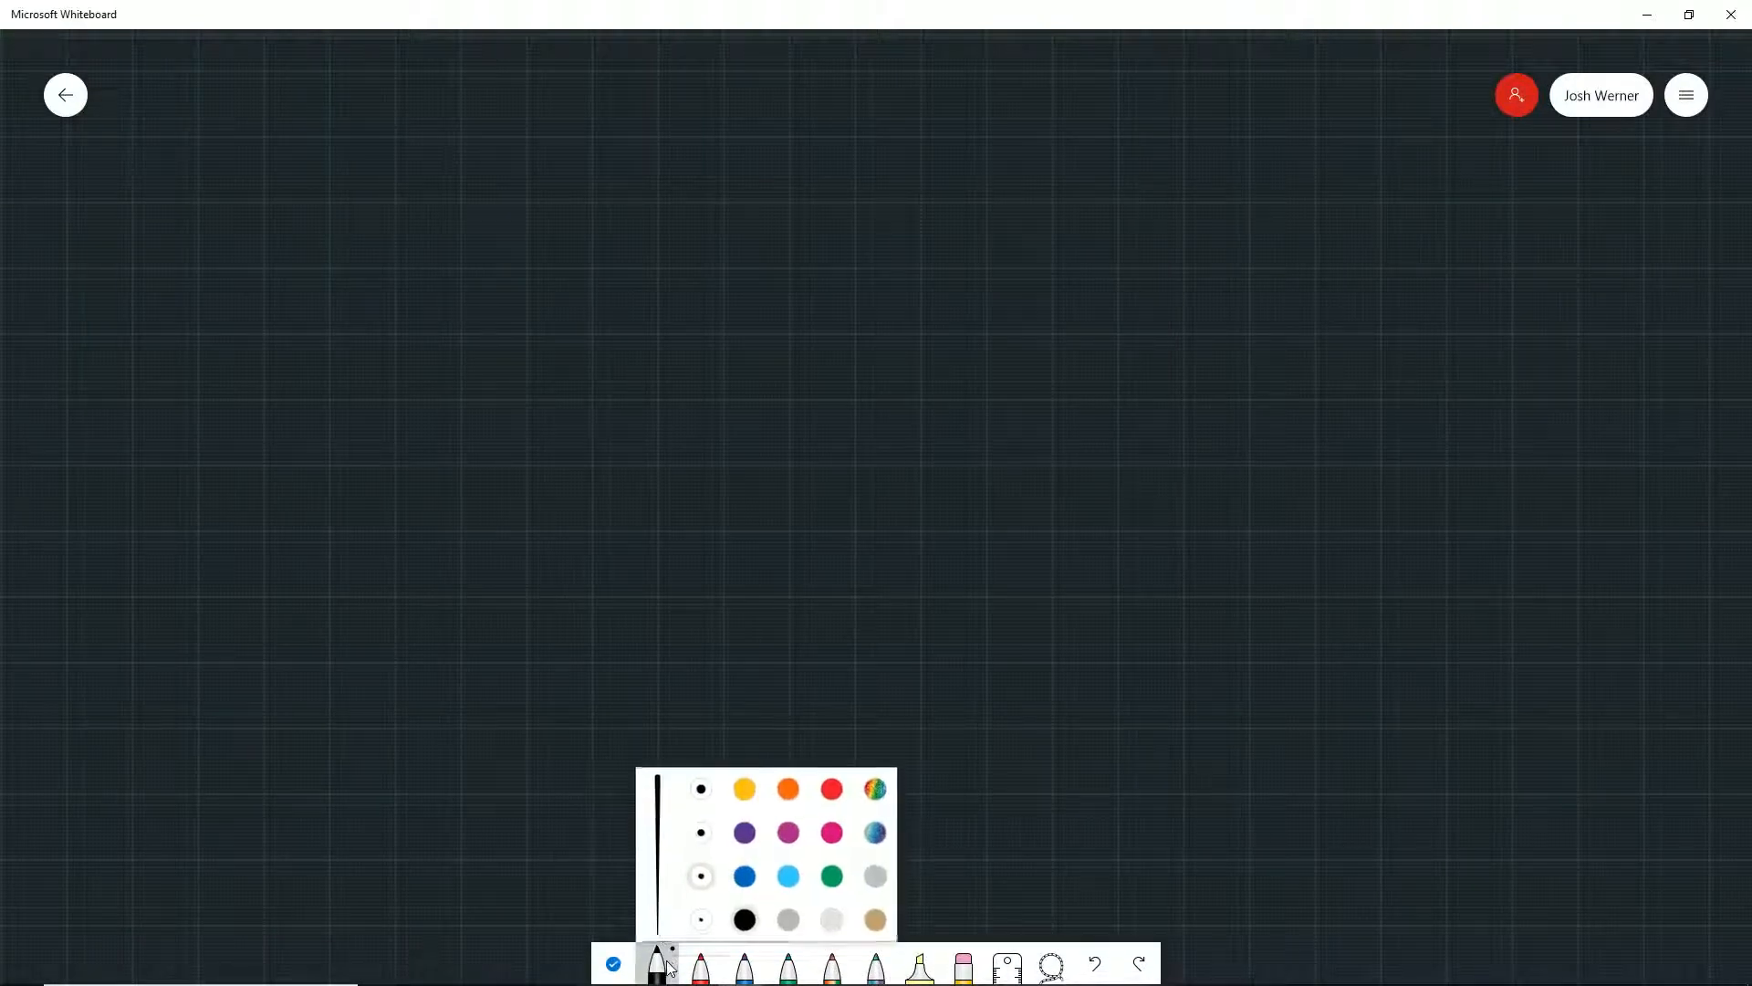
click(701, 922)
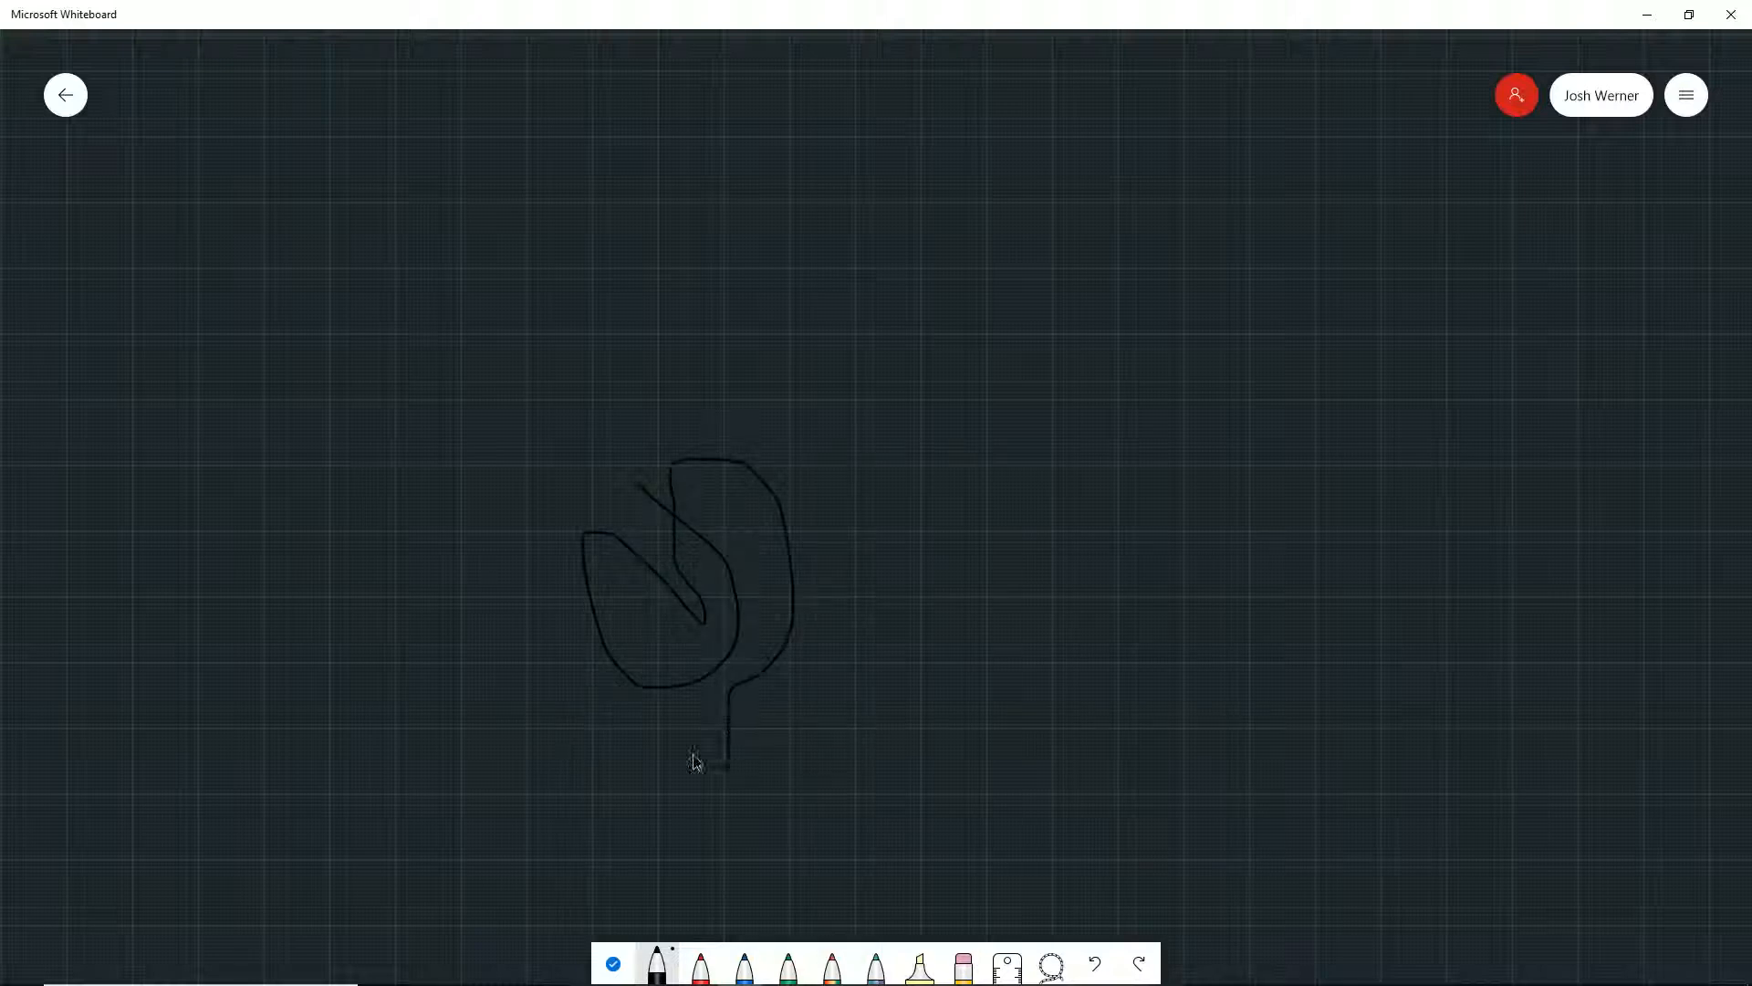
Step: Set the black pen to the thickest stroke and draw a second scribble beside the thin one
click(680, 973)
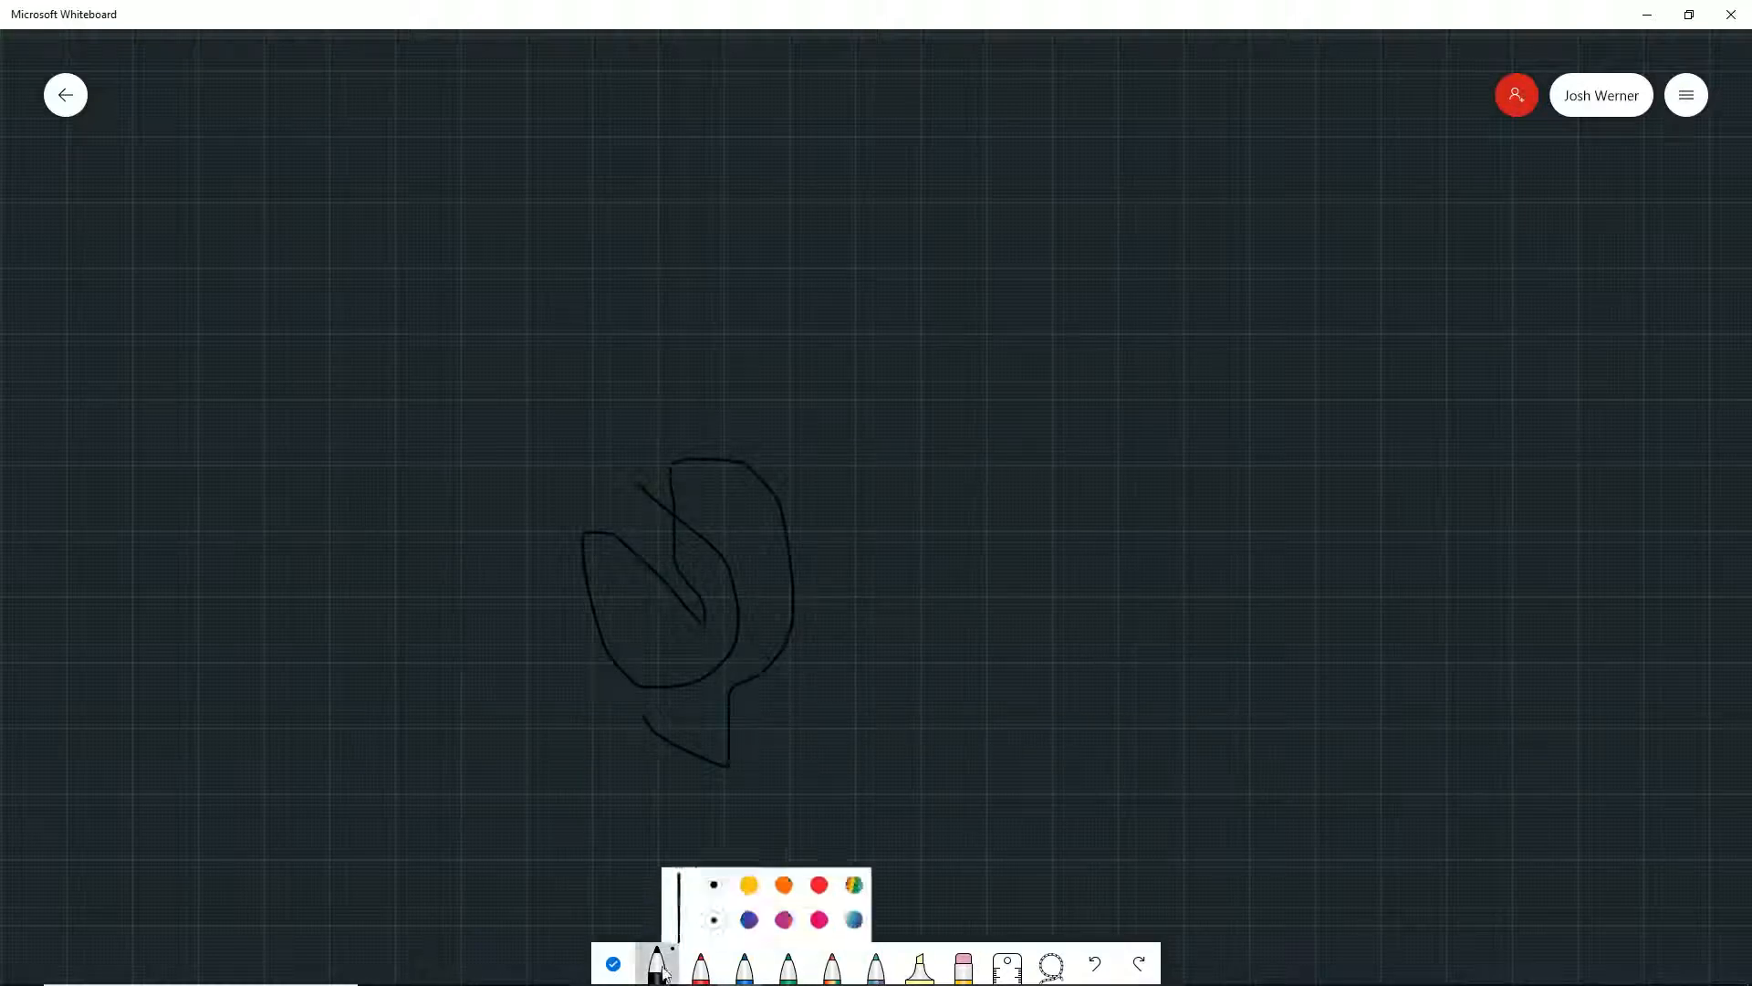
click(701, 789)
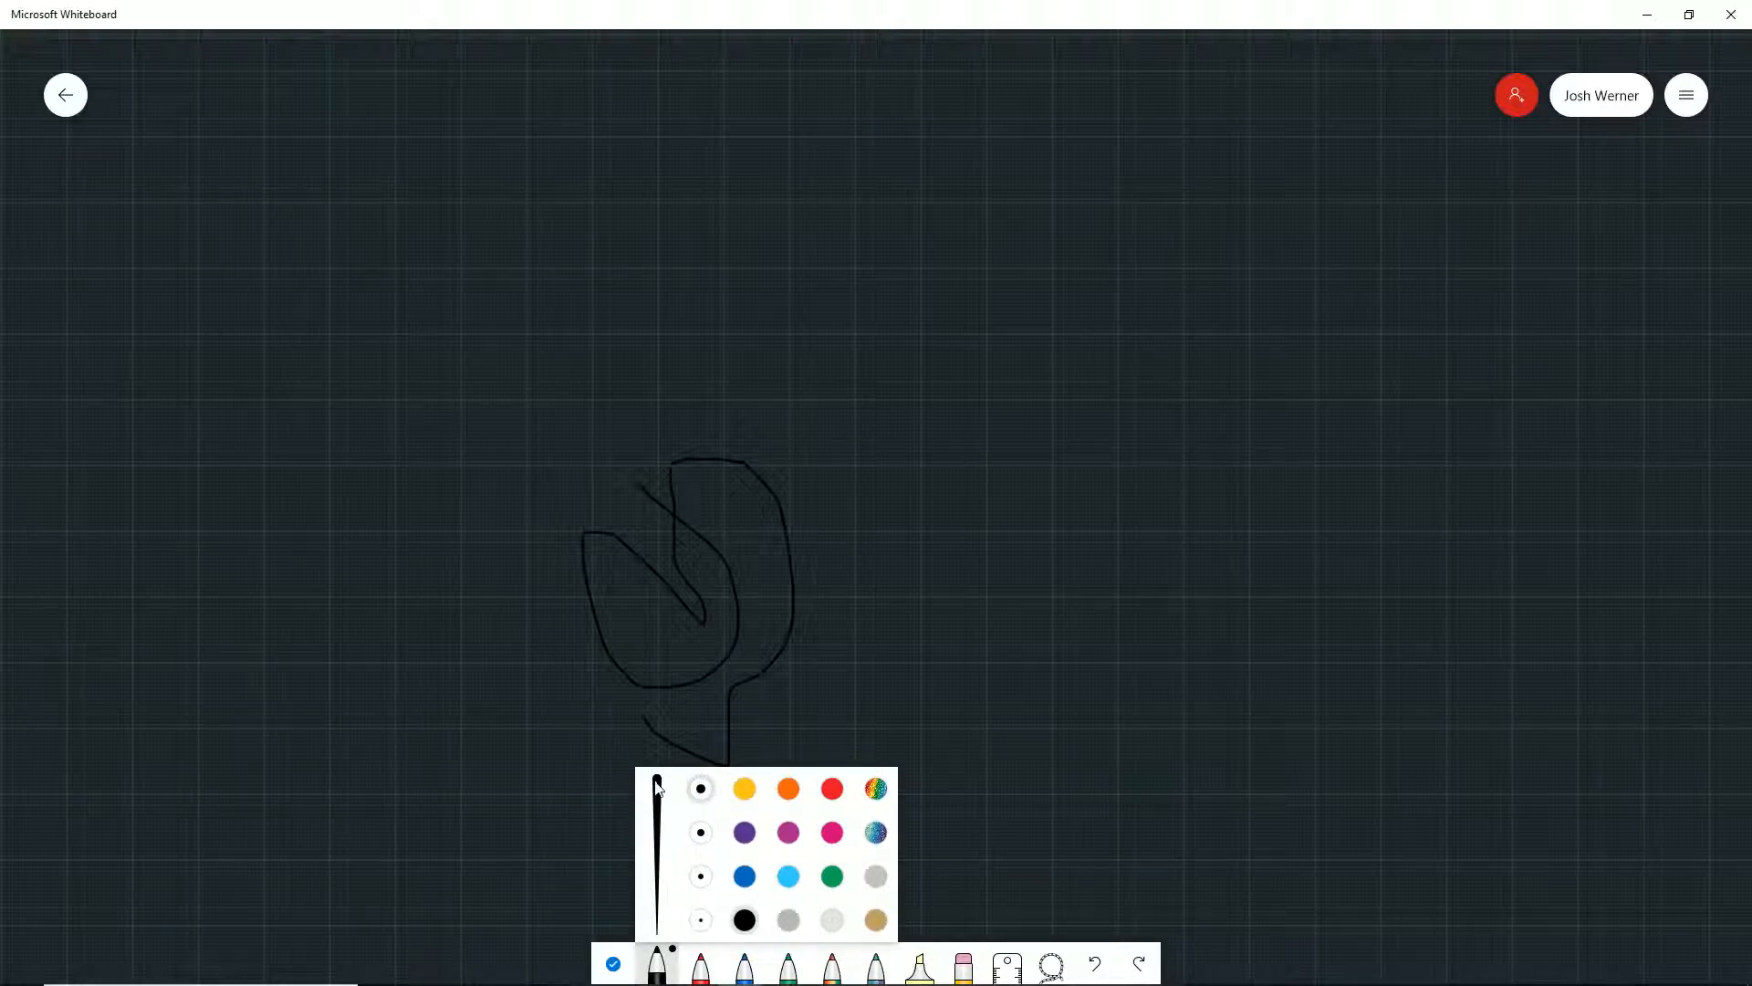
mouse_move(1056, 436)
mouse_down()
mouse_move(1099, 571)
mouse_move(989, 755)
mouse_move(1201, 571)
mouse_move(1174, 509)
mouse_move(1250, 575)
mouse_up()
Step: Clear both black scribbles from the whiteboard canvas
click(1686, 95)
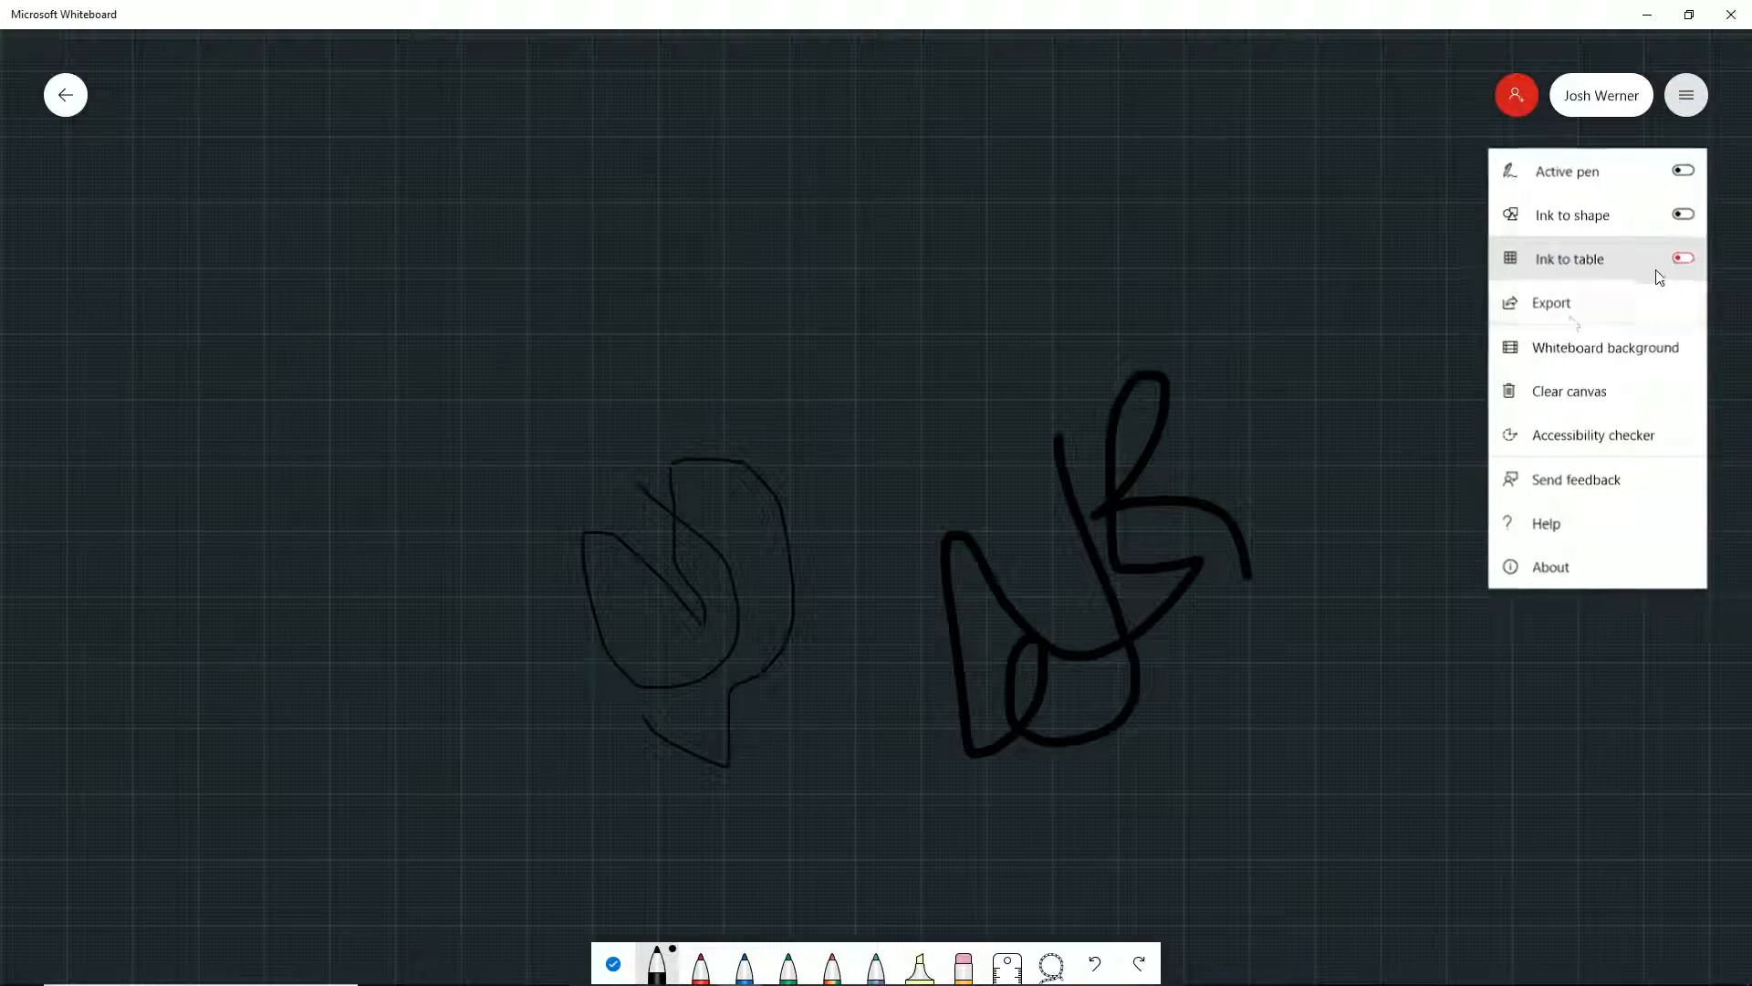
click(1551, 346)
click(1687, 94)
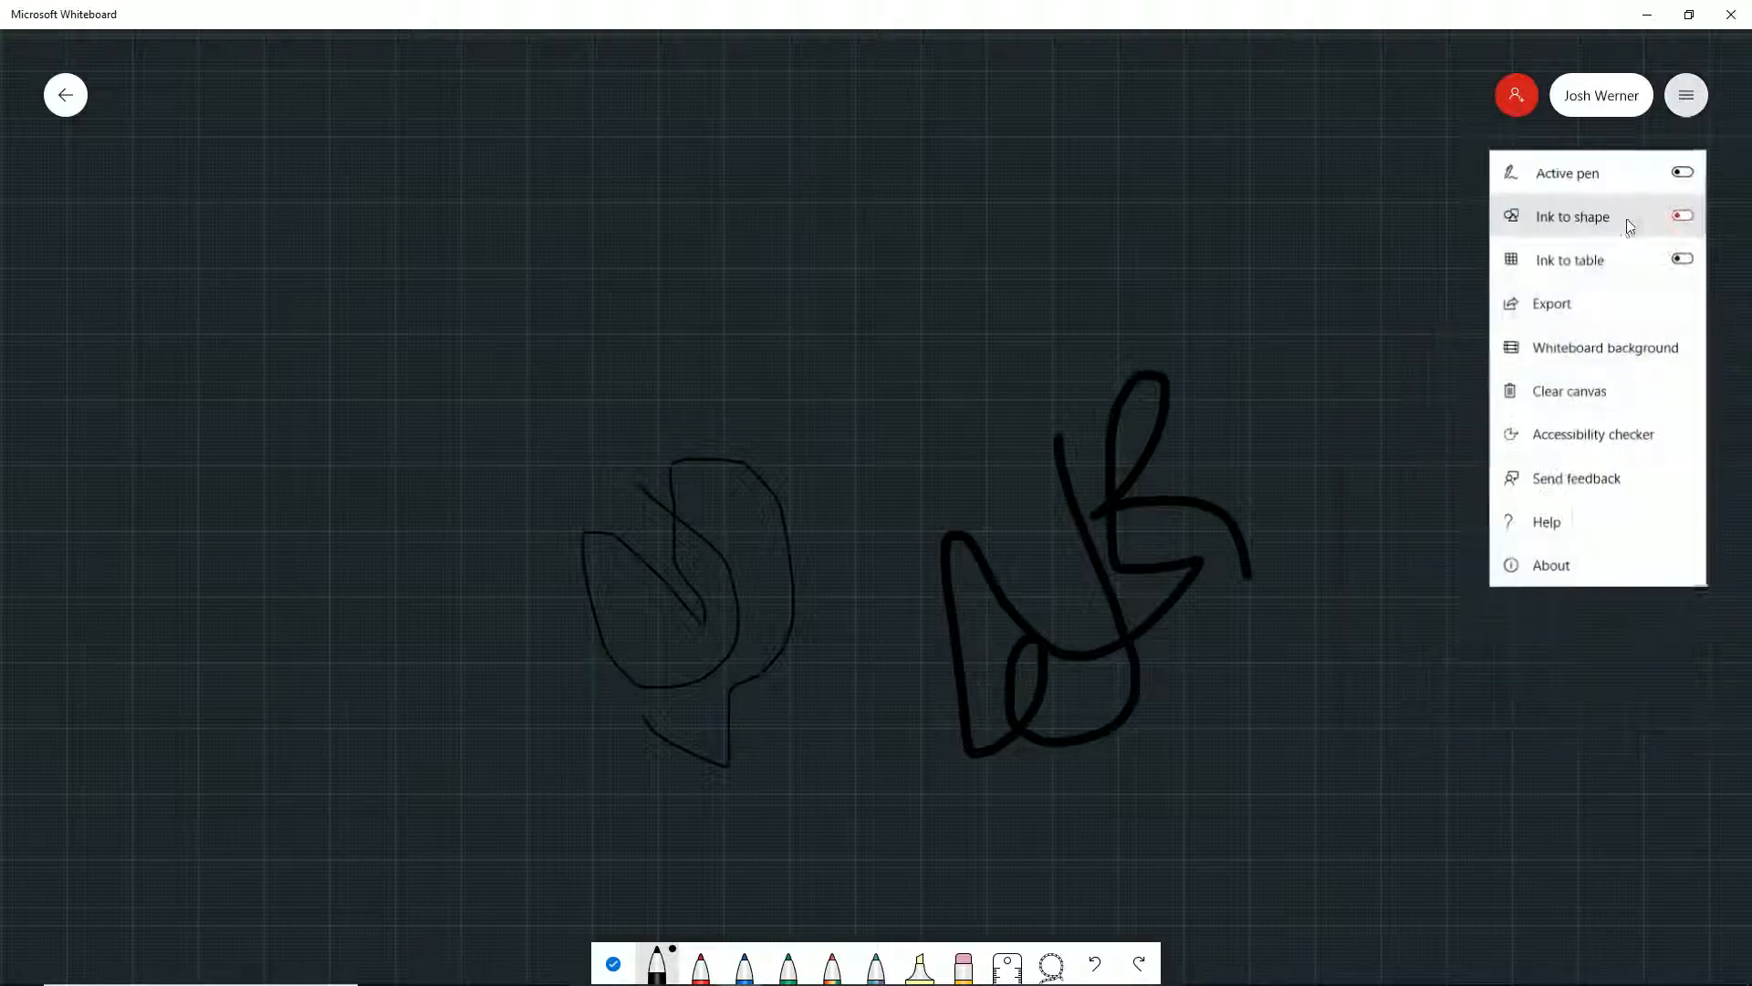
click(1562, 392)
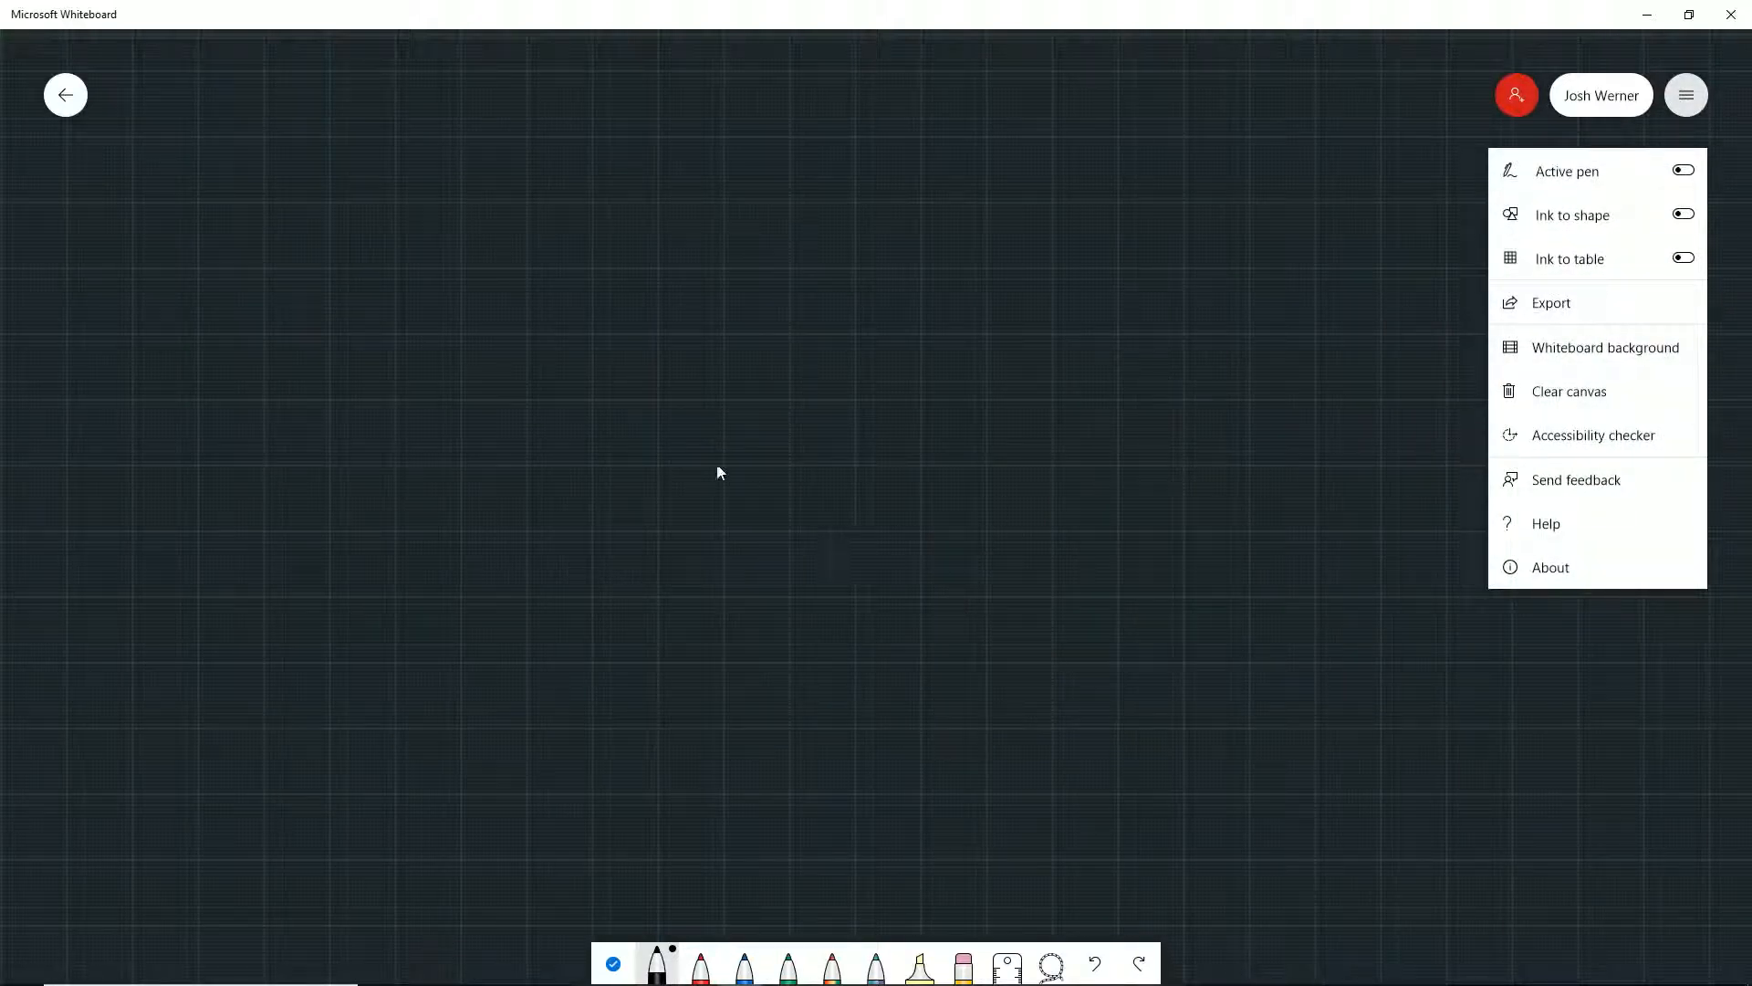
Step: Change the red pen's colour to off-white and draw a large freehand spiral across the canvas
click(694, 969)
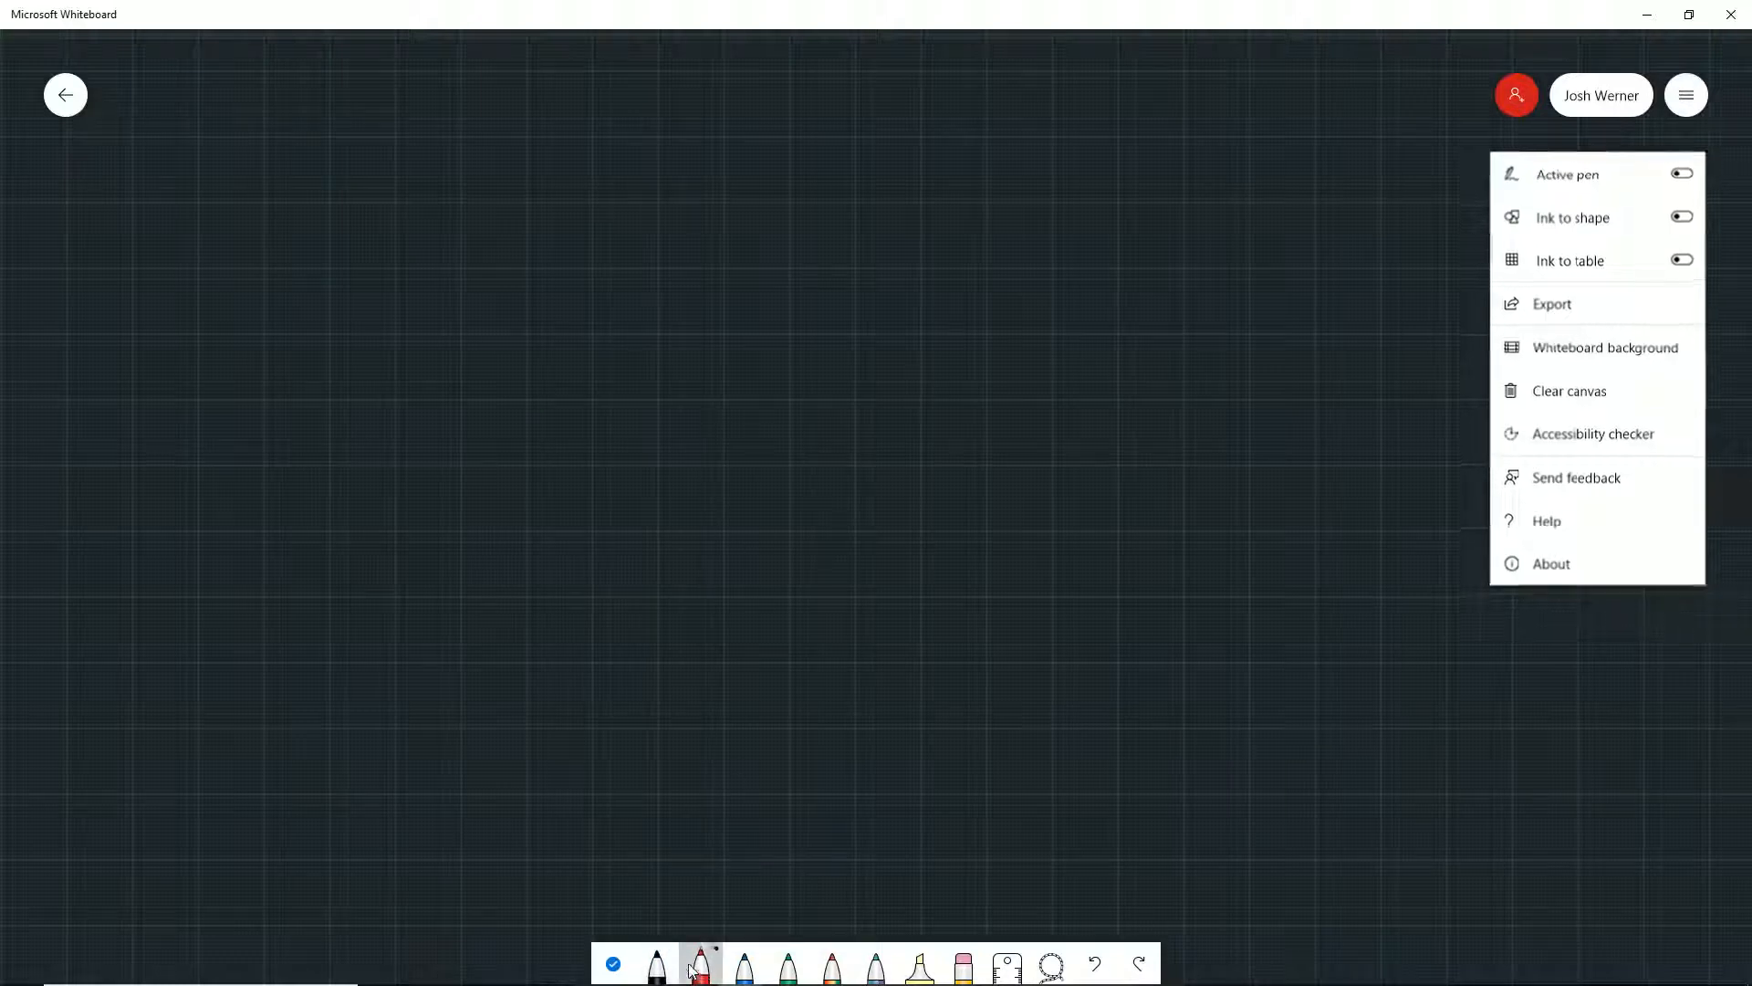
click(699, 969)
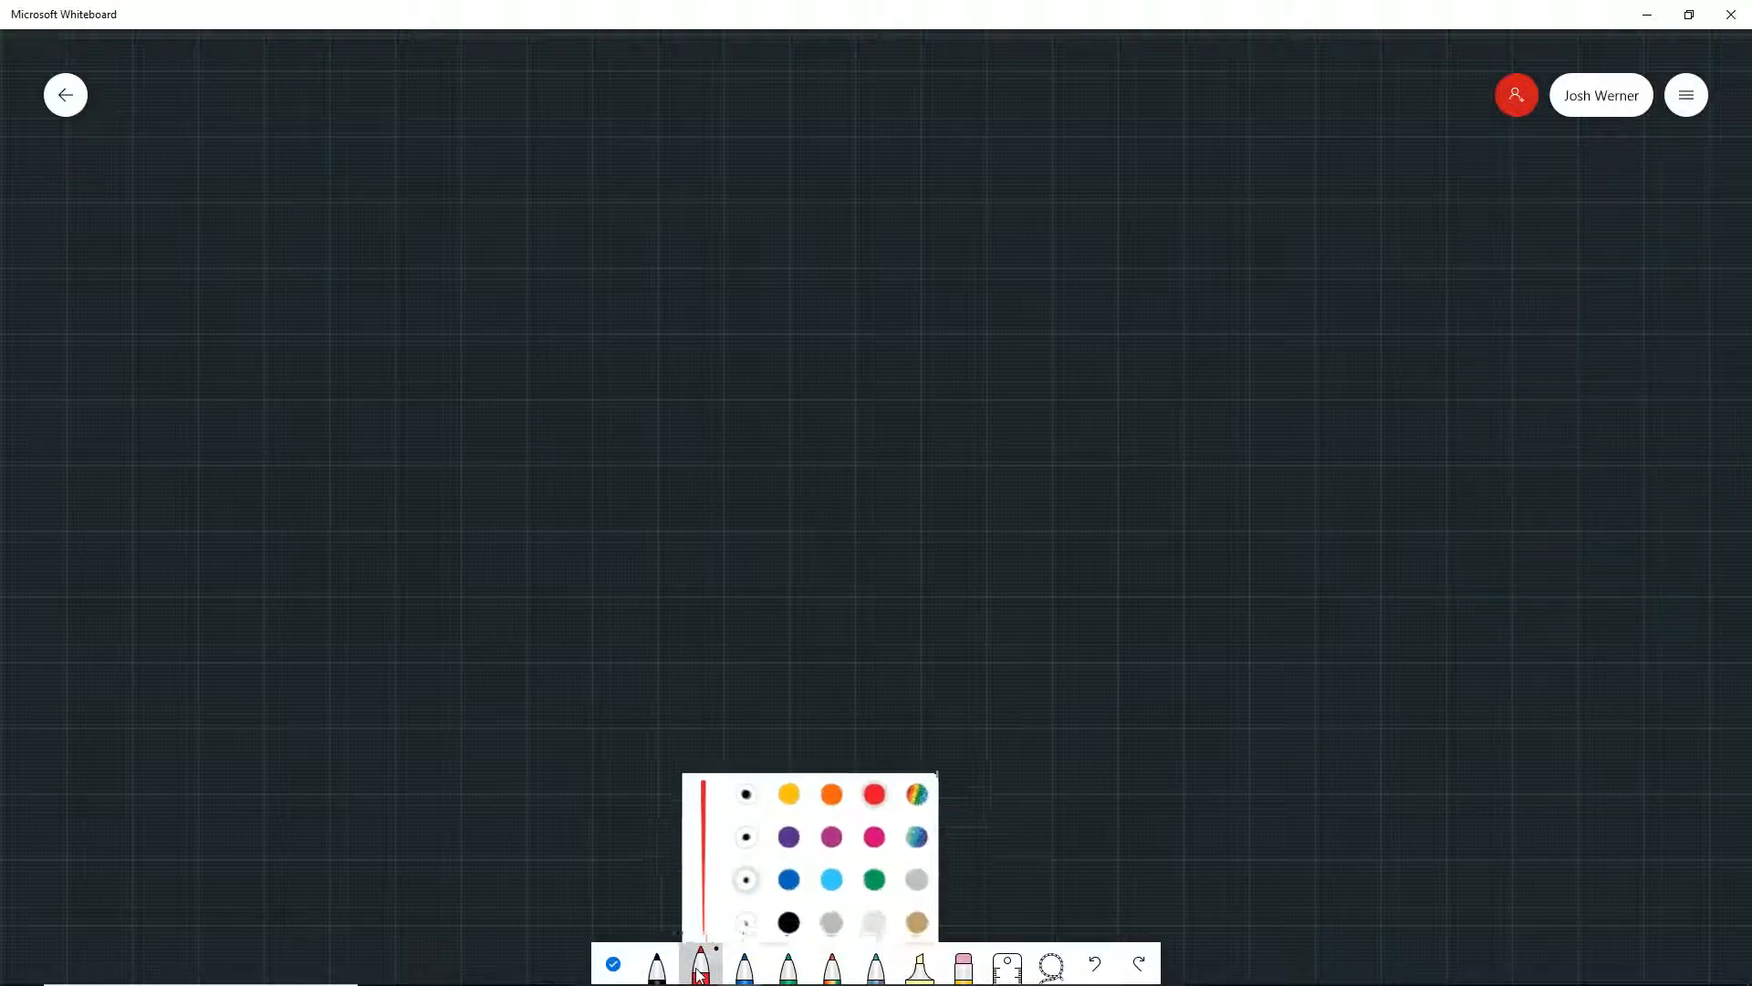
click(876, 920)
mouse_move(708, 395)
mouse_down()
mouse_move(903, 387)
mouse_move(798, 638)
mouse_move(501, 433)
mouse_move(1104, 363)
mouse_move(838, 777)
mouse_move(378, 212)
mouse_move(1281, 454)
mouse_up()
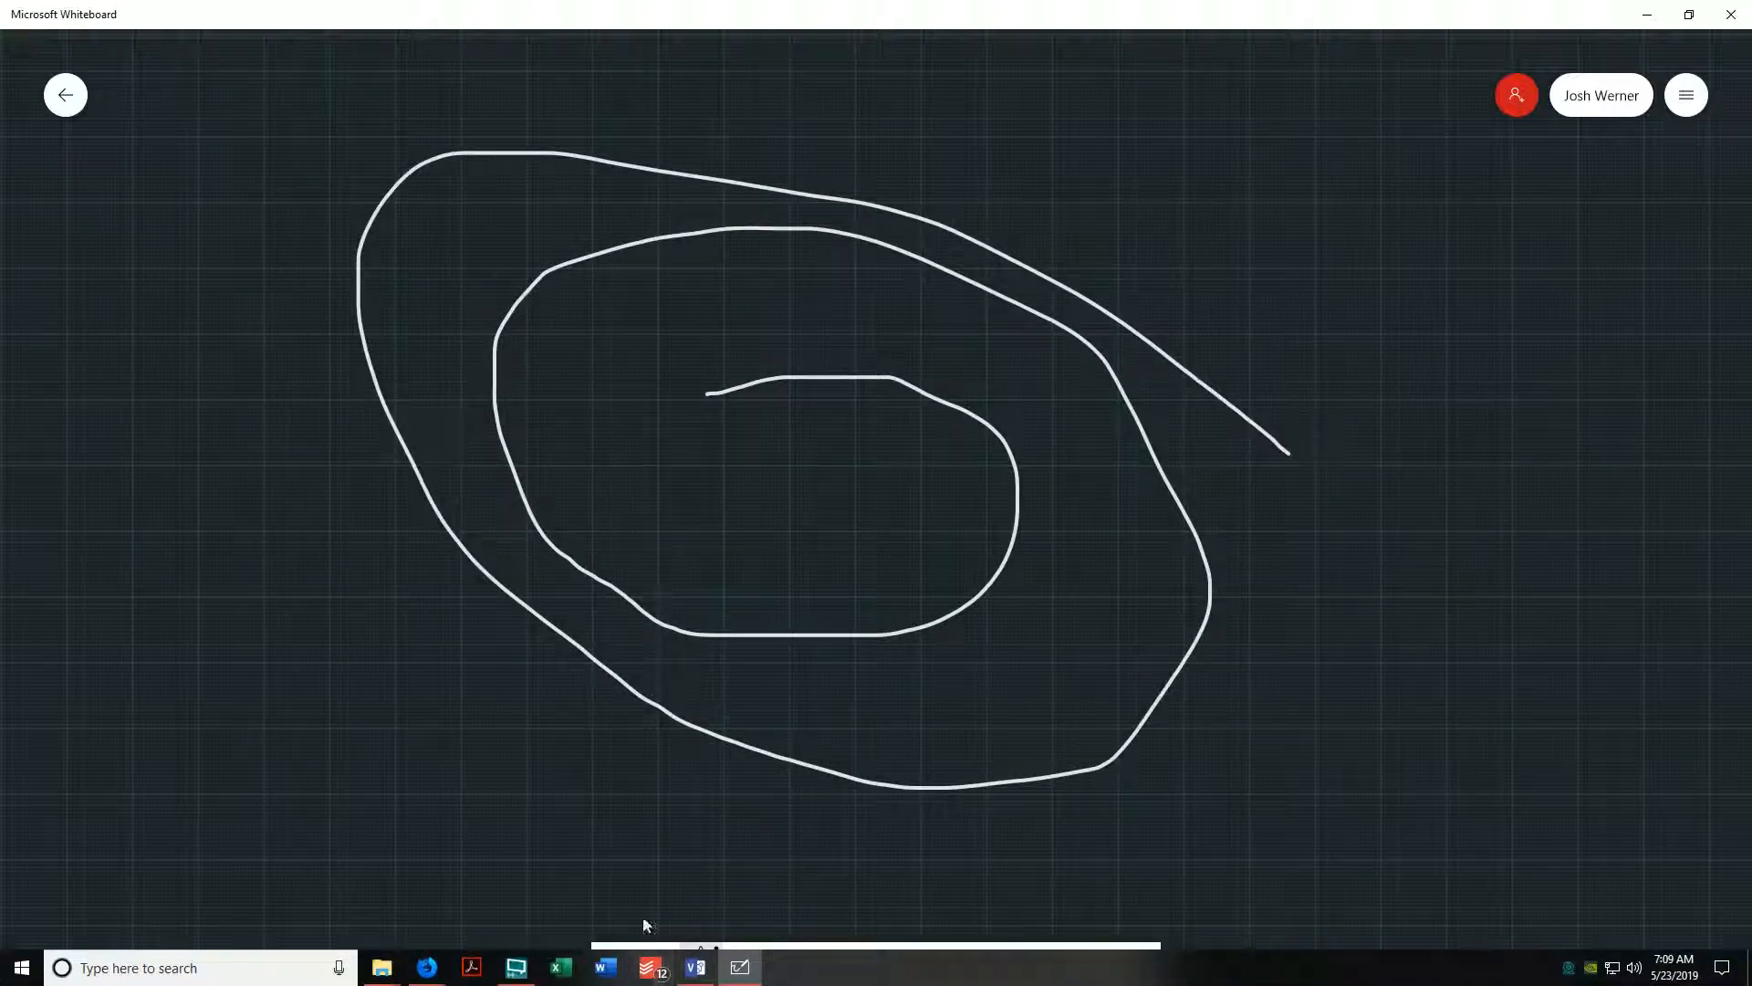
Step: Change the black pen's colour to purple and draw a thick freehand loop around and over the white spiral
click(656, 964)
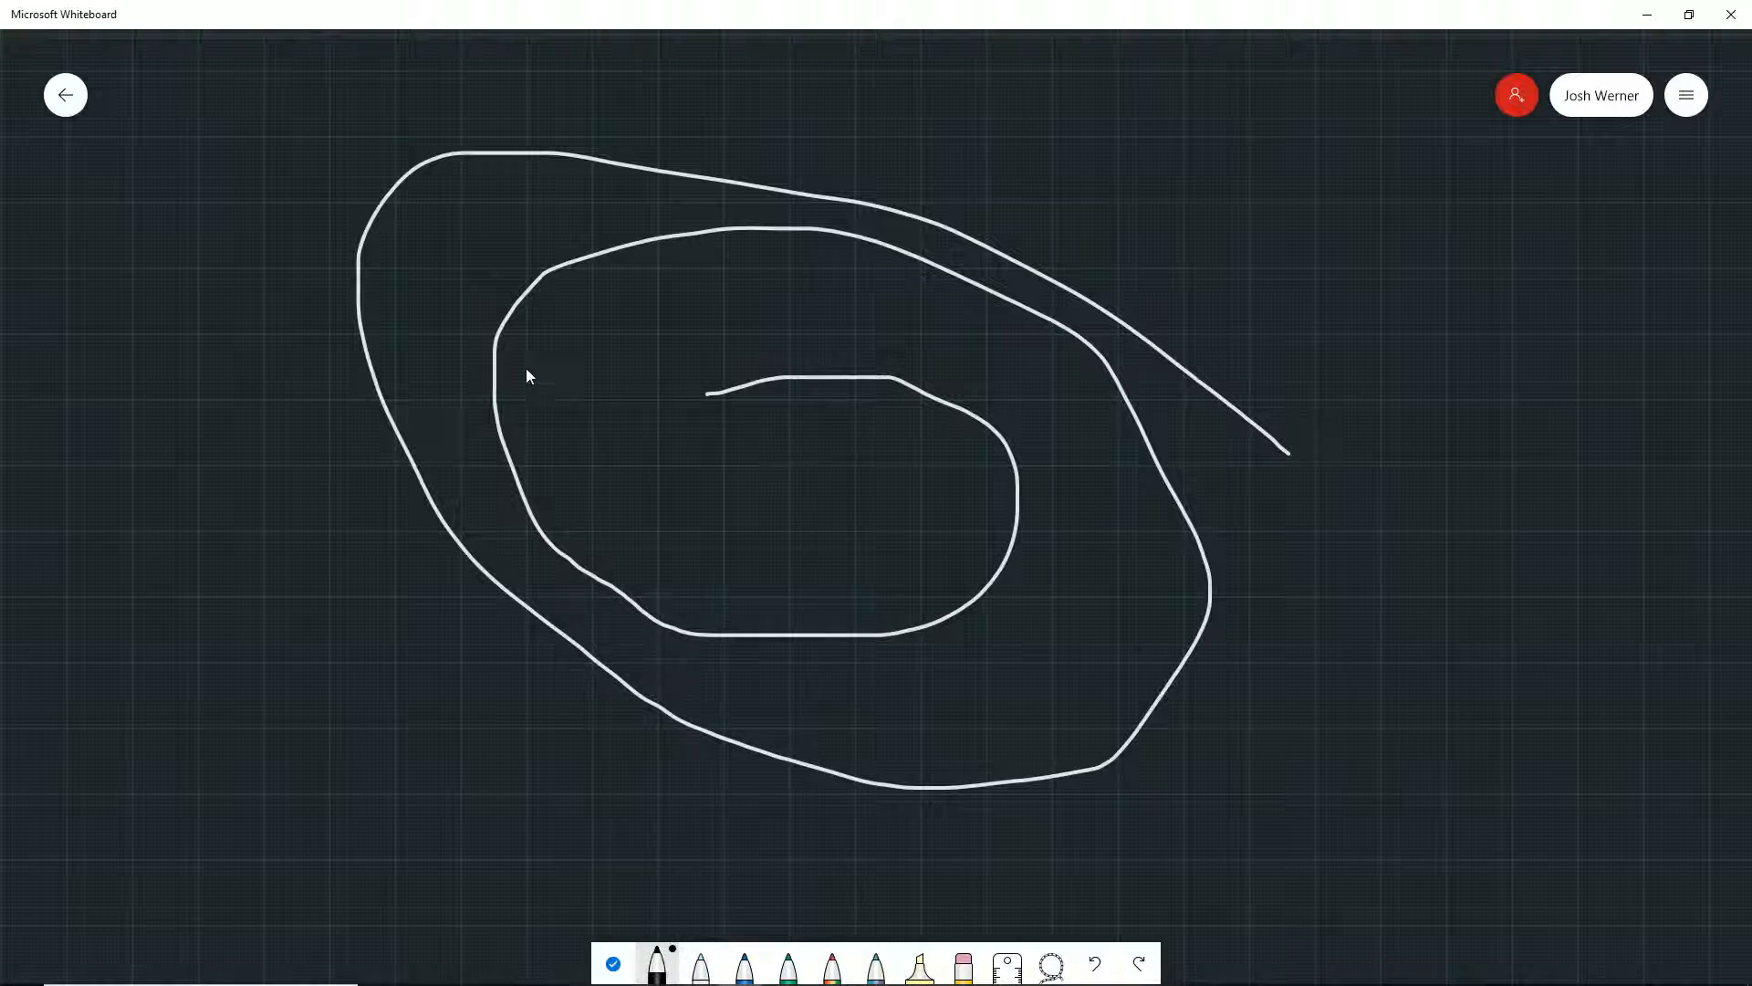
click(656, 963)
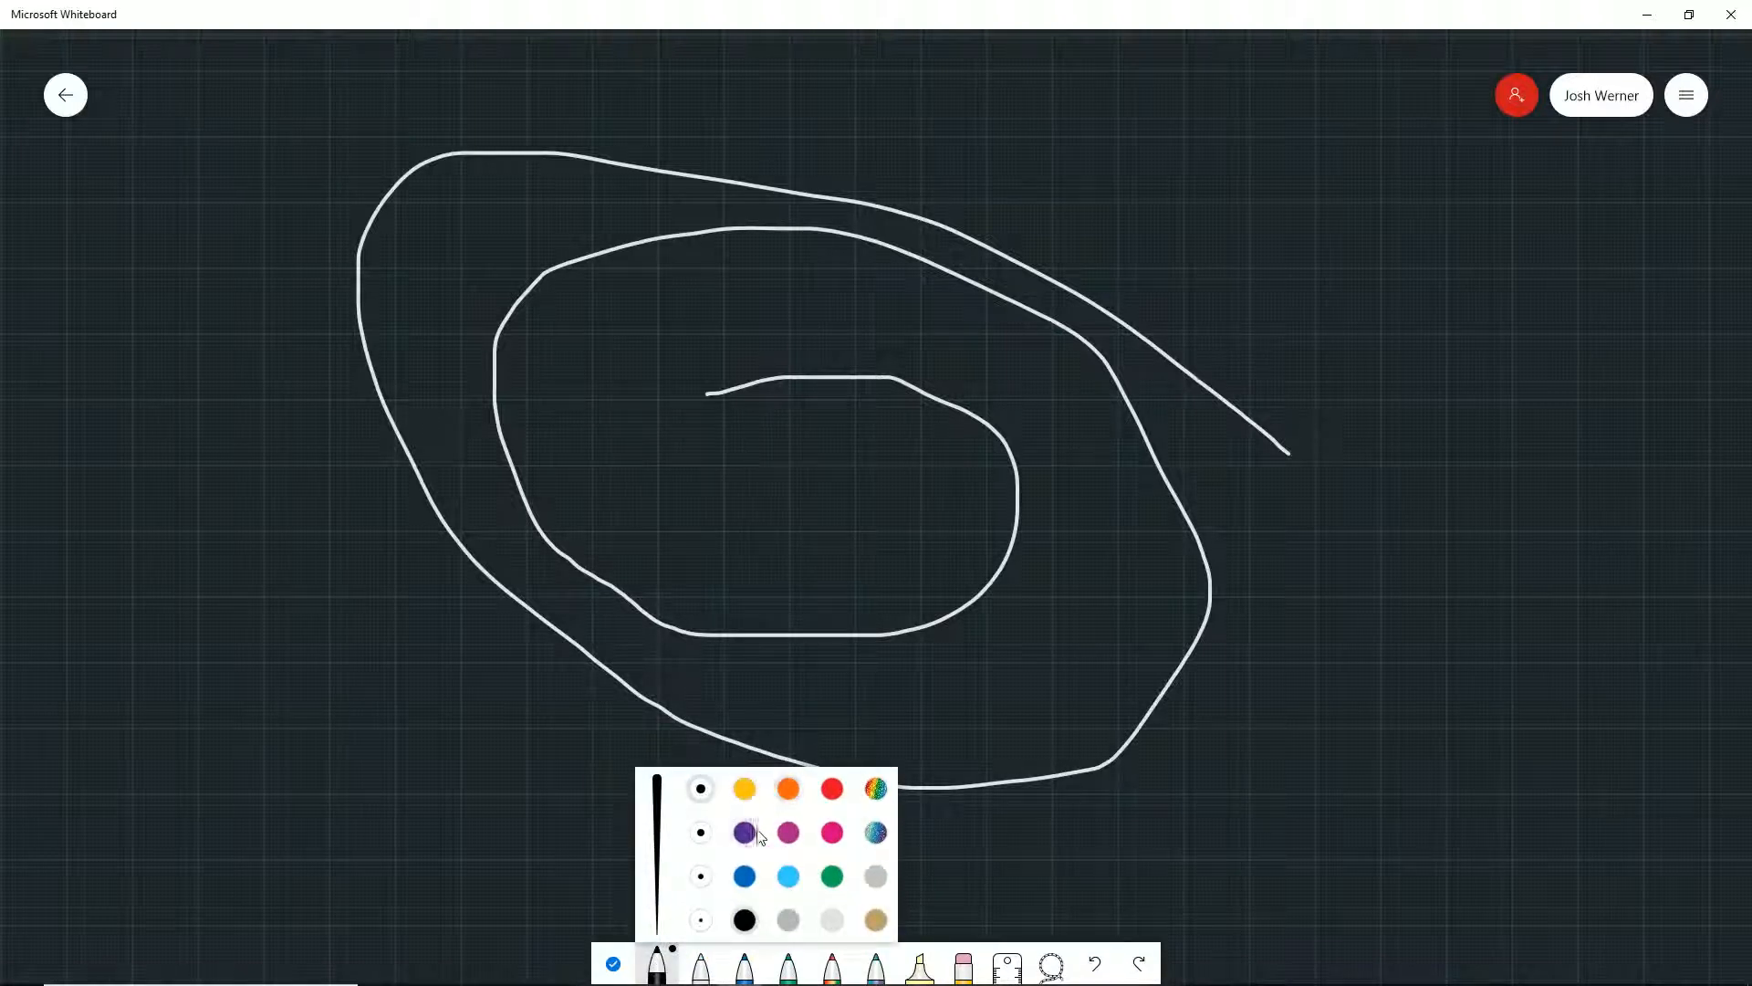
click(754, 833)
mouse_move(126, 286)
mouse_down()
mouse_move(370, 691)
mouse_move(898, 854)
mouse_move(1370, 568)
mouse_move(810, 105)
mouse_move(224, 194)
mouse_move(691, 663)
mouse_move(699, 317)
mouse_move(1070, 351)
mouse_up()
Step: Clear the spiral drawings from the canvas and leave inking mode
click(1686, 95)
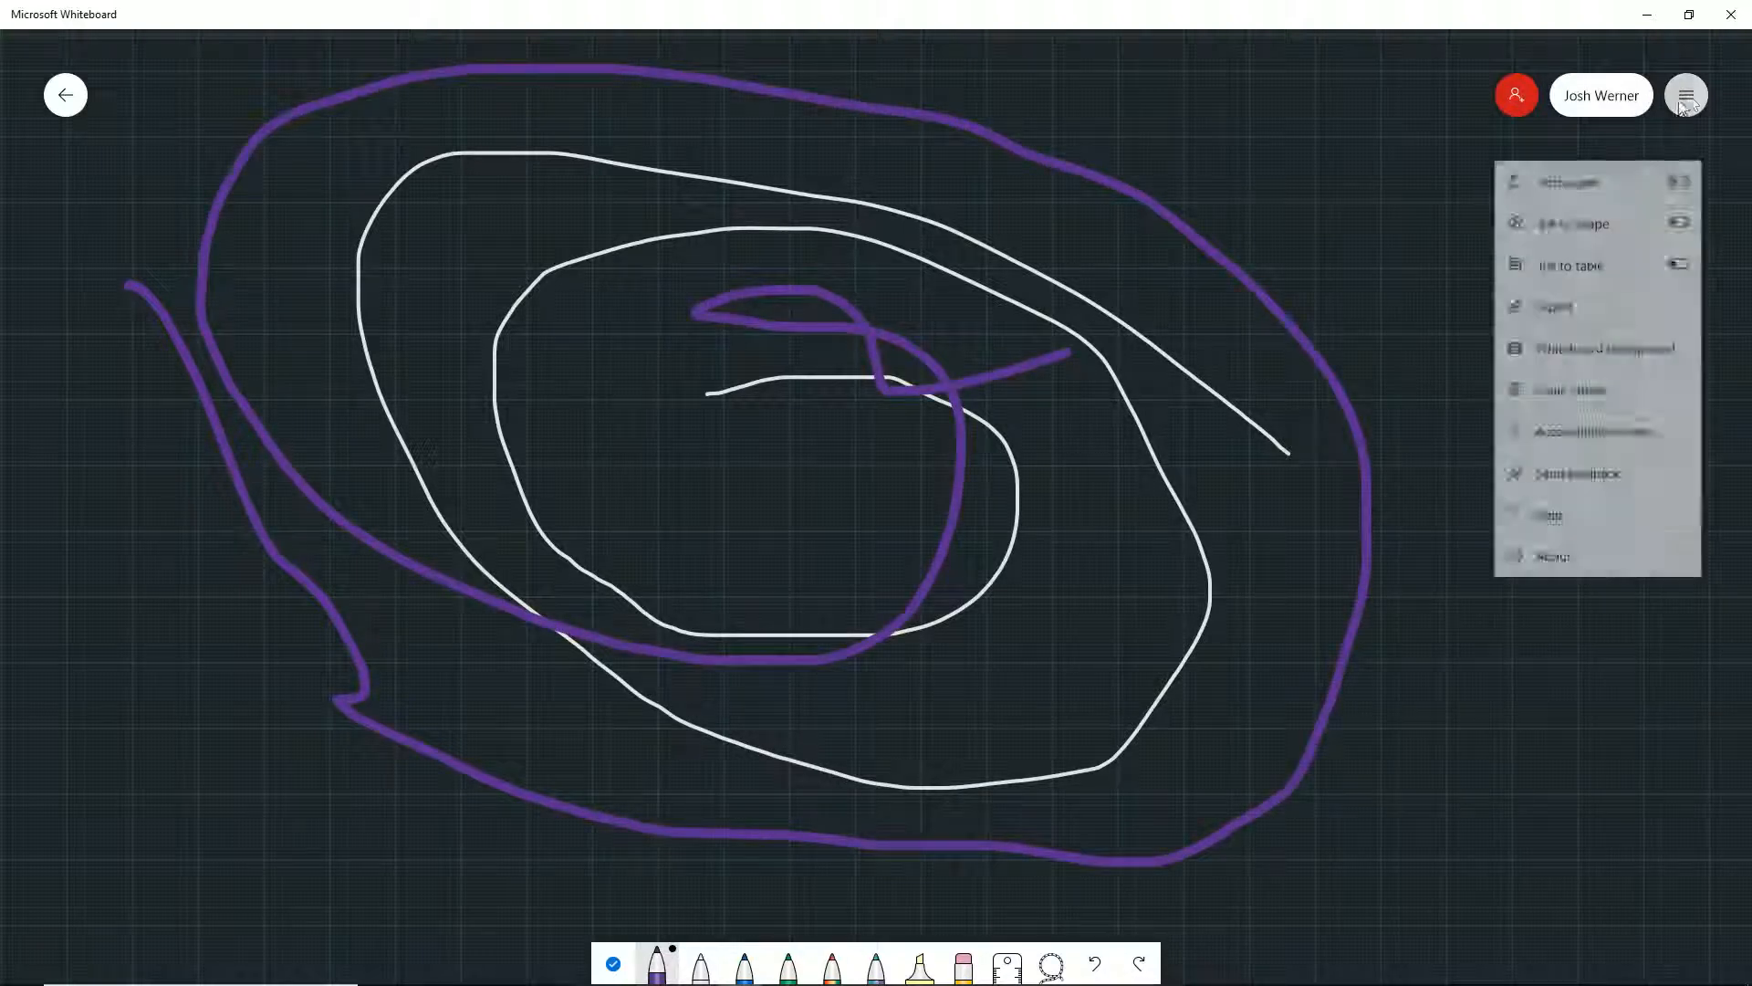
click(1574, 390)
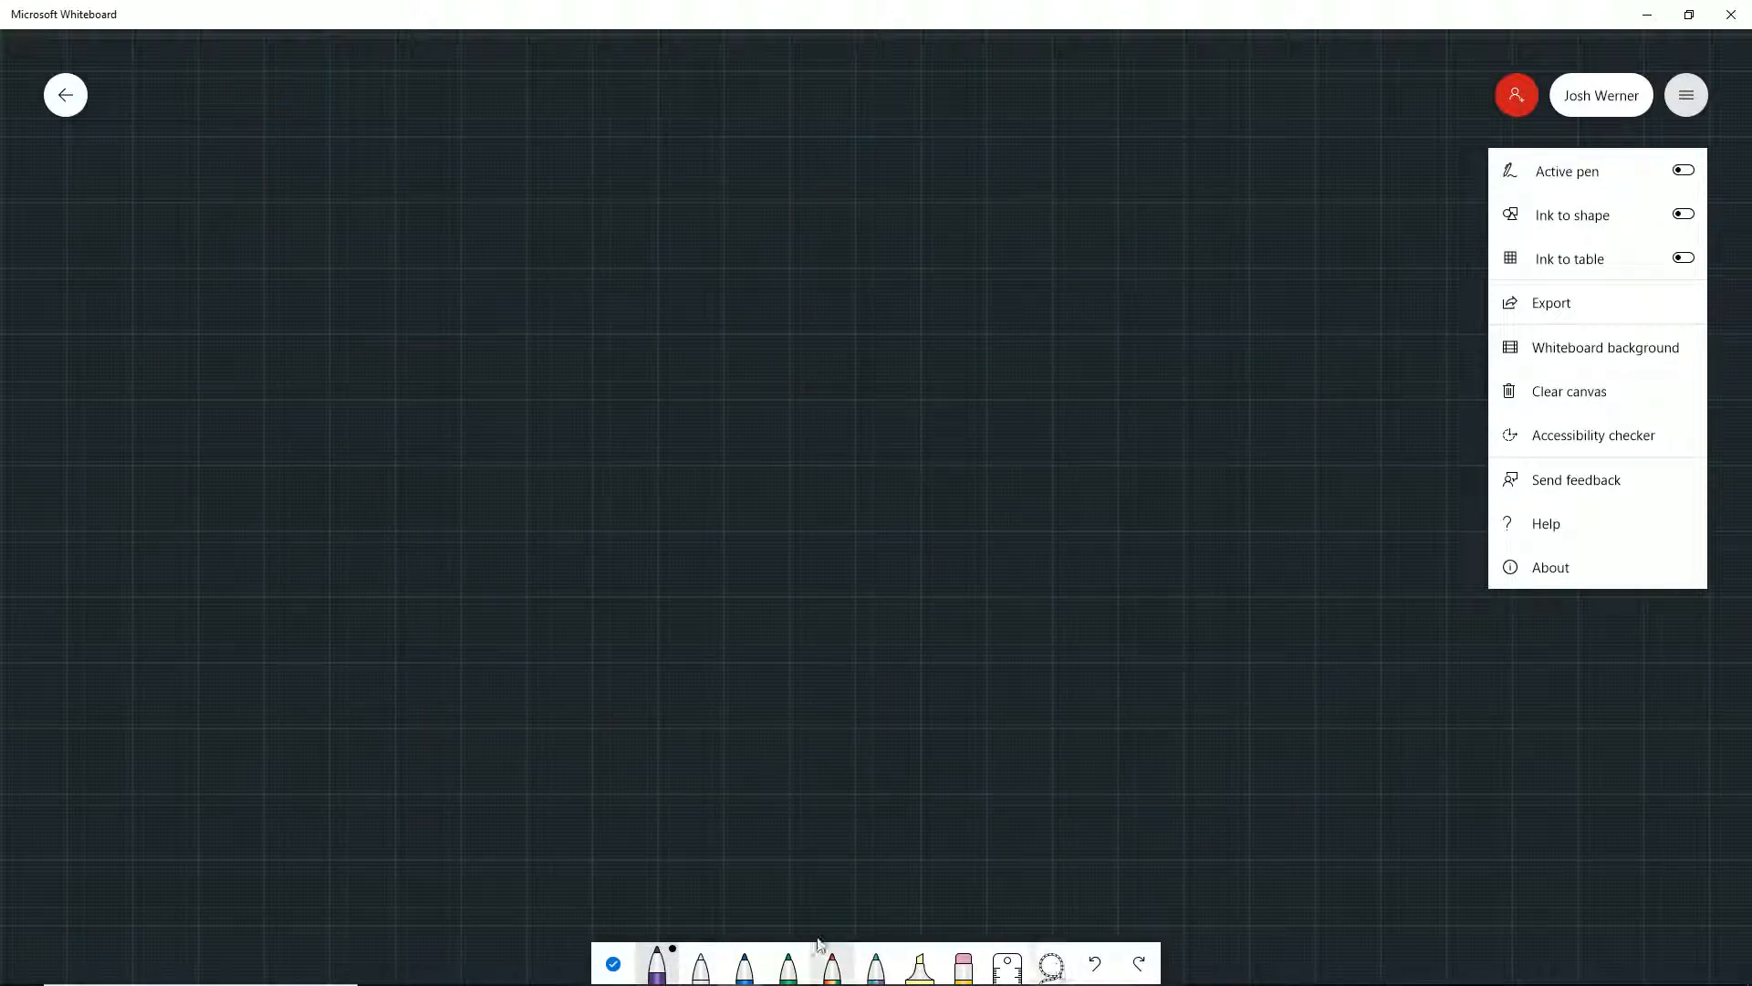
click(738, 883)
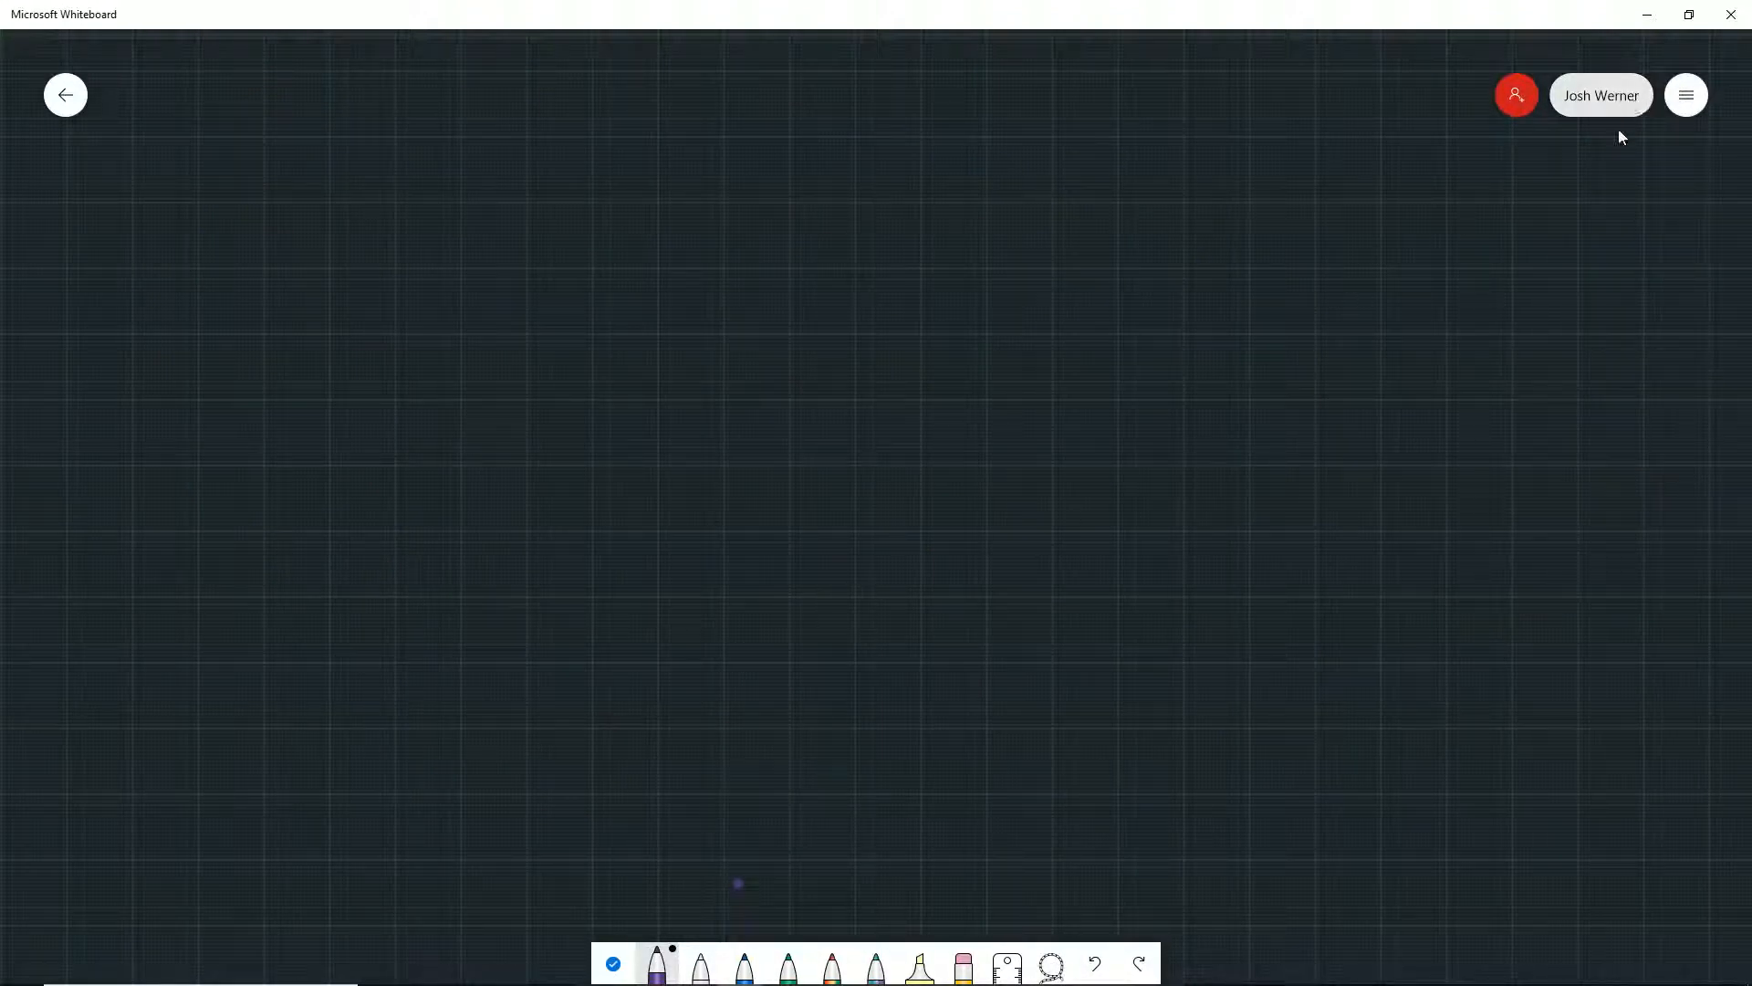
click(614, 964)
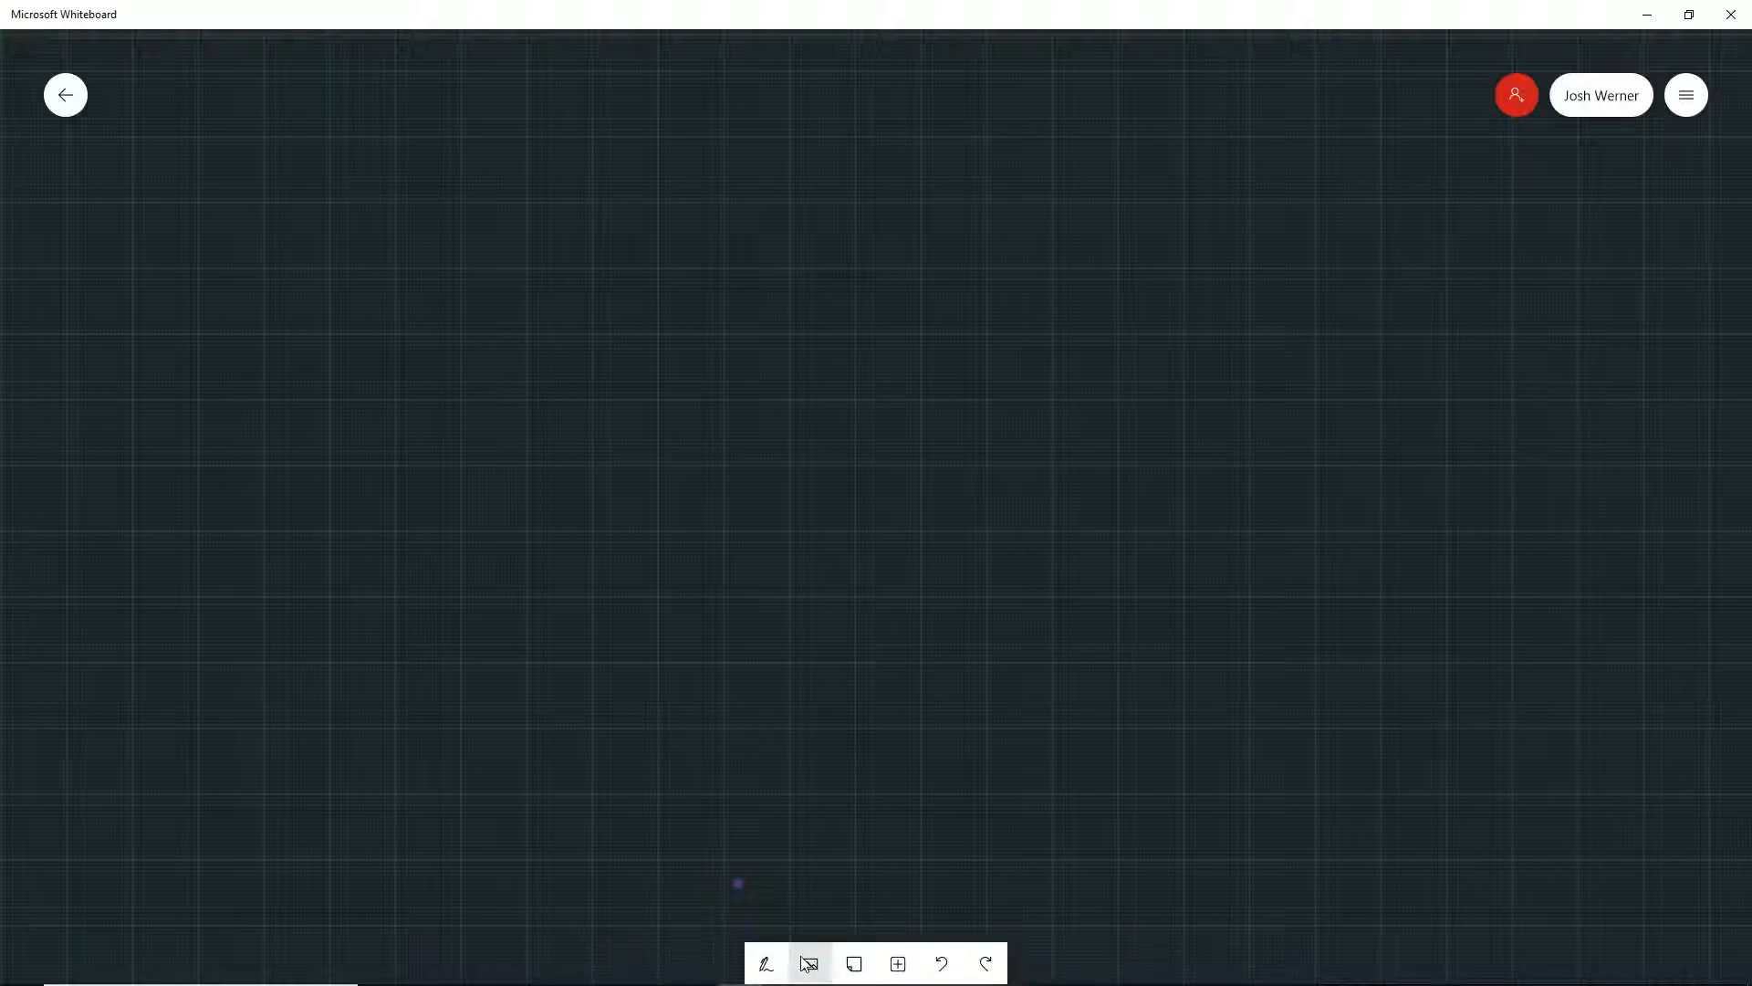
Step: Insert the 4jmedia_podcast image from the Desktop and move it to the upper-left area of the canvas
click(828, 965)
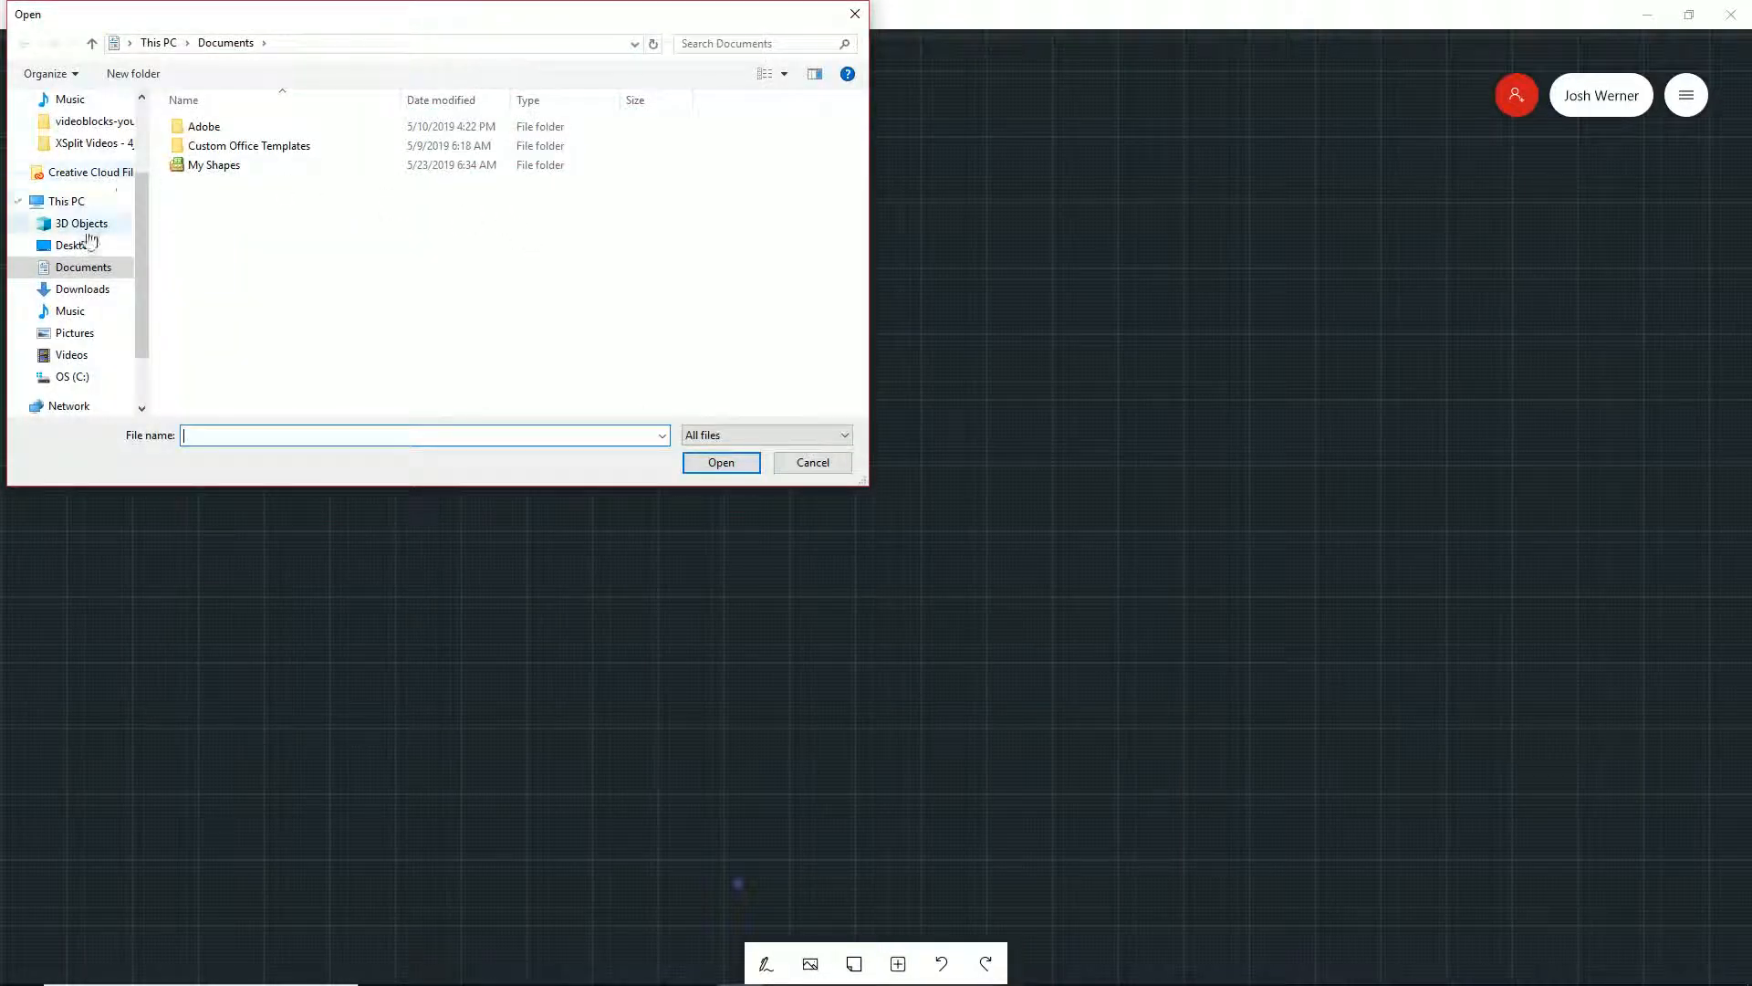
click(111, 242)
double_click(313, 156)
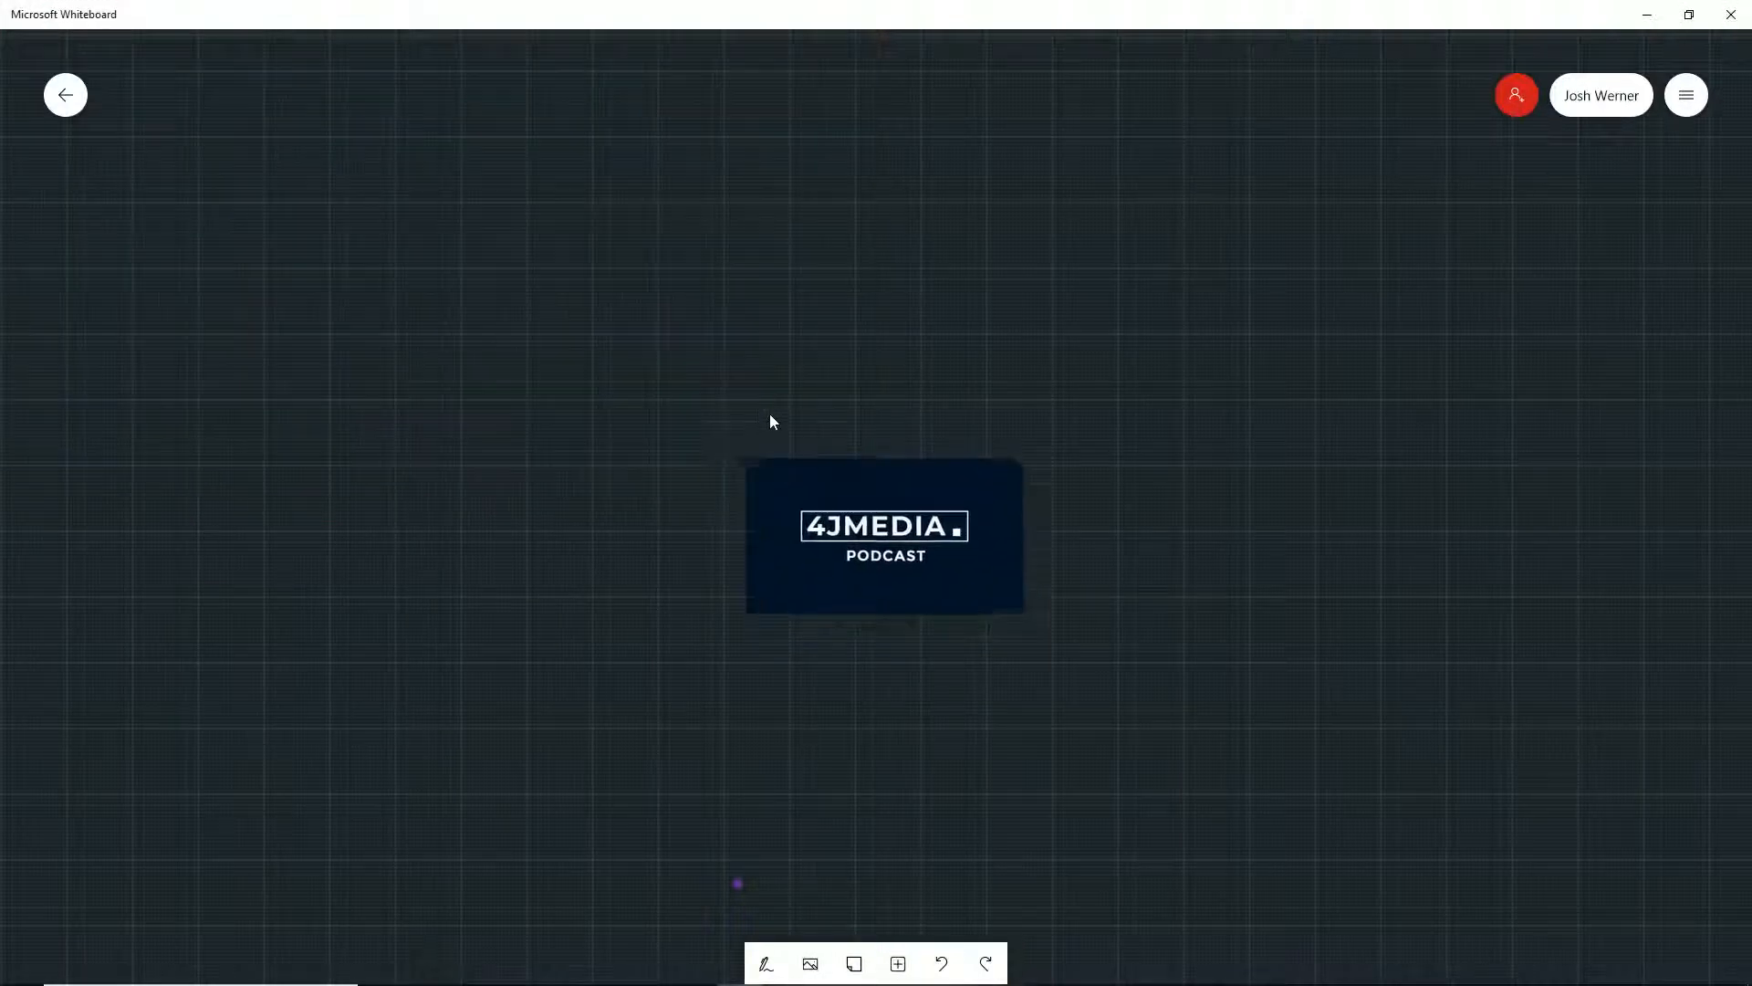
drag(862, 509, 329, 184)
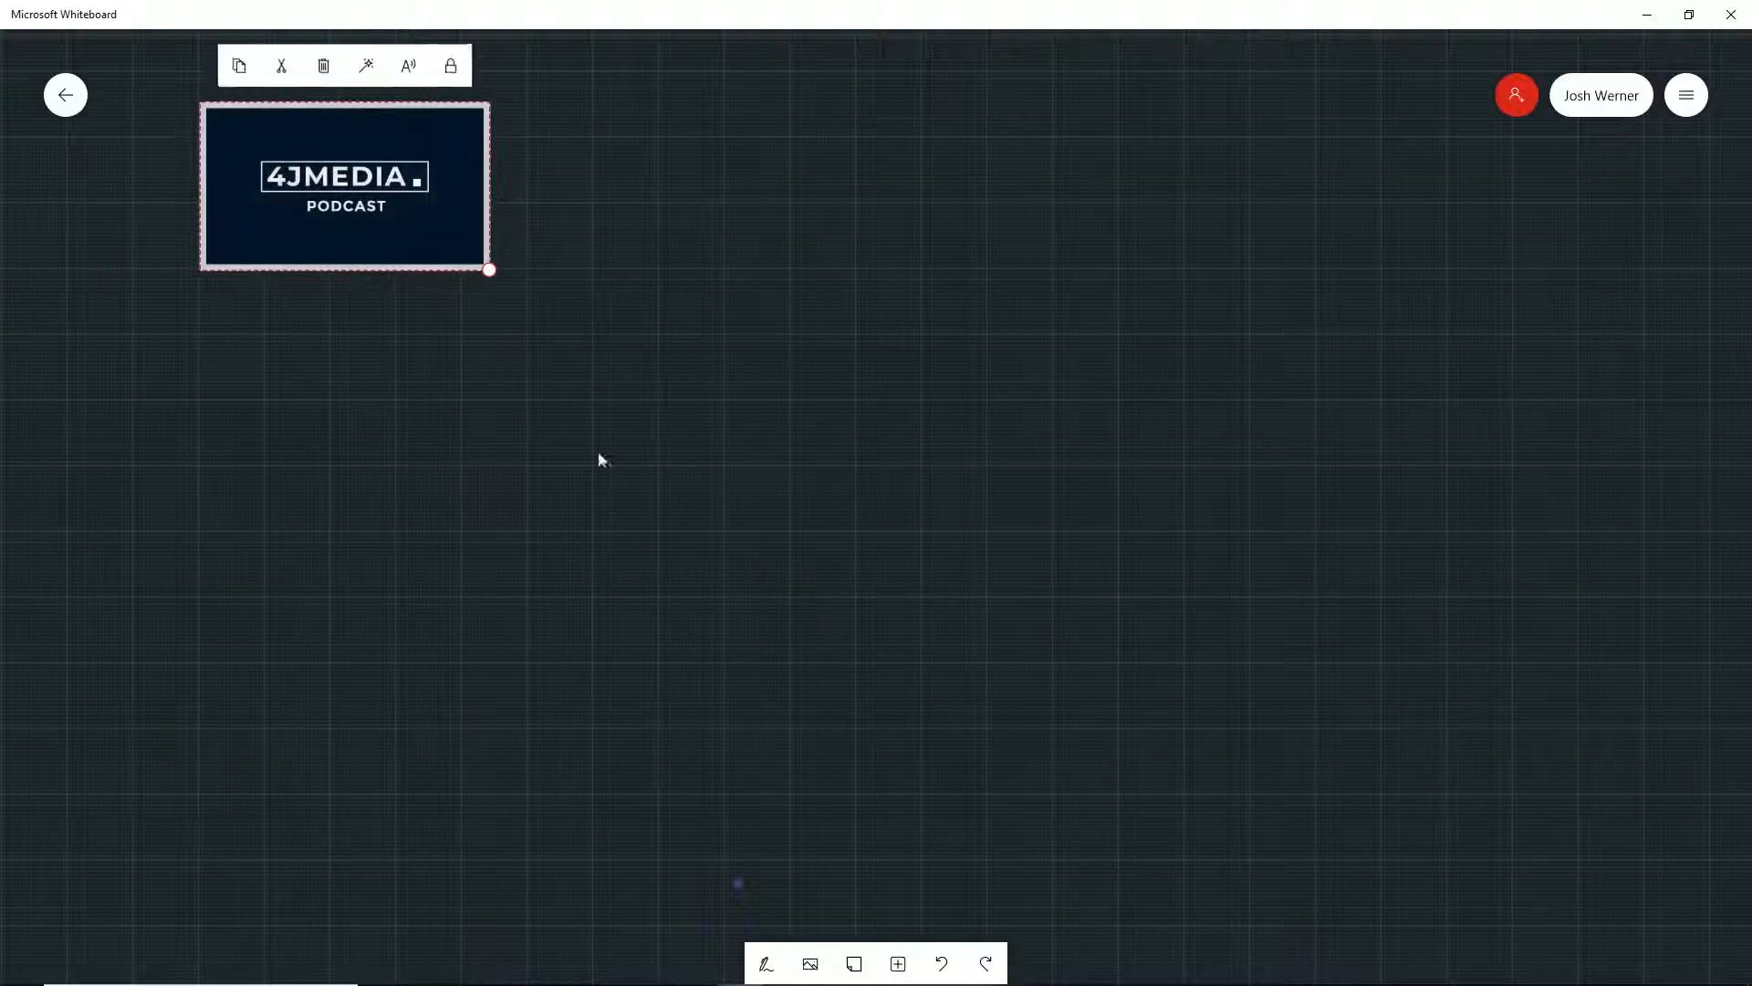
Step: Insert a second 4jmedia_podcast image, place it to the right of the first, and line the first one up beside it
click(810, 963)
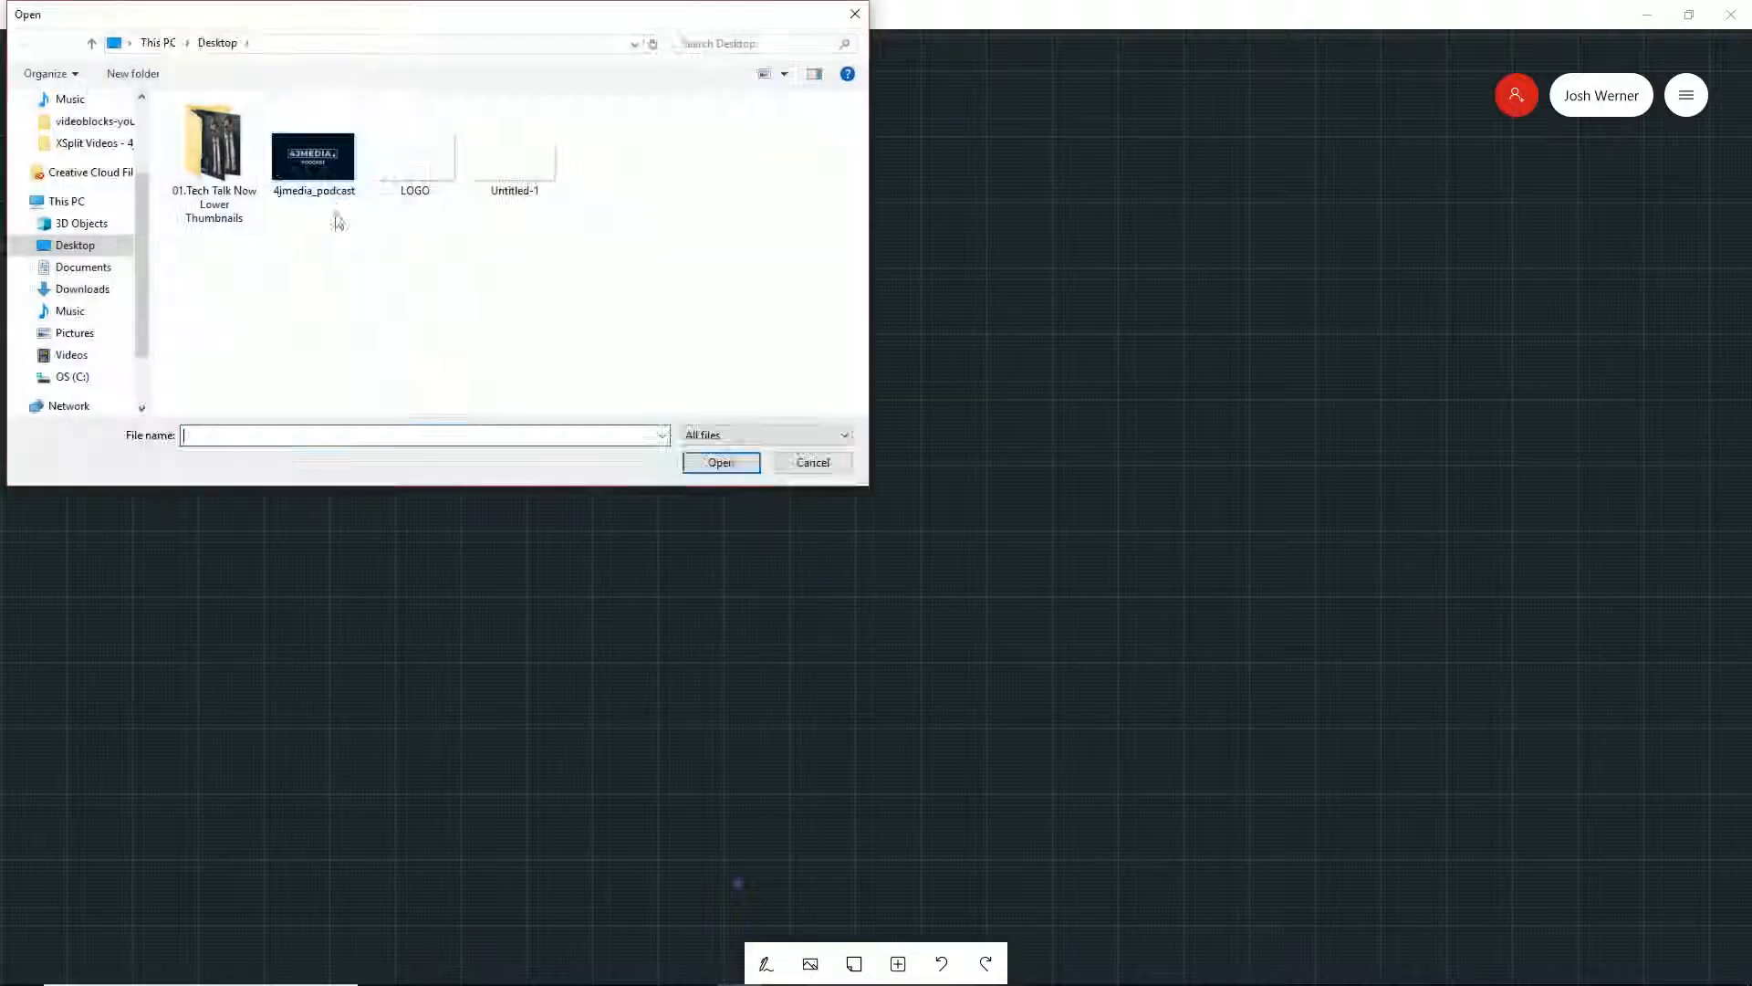
double_click(313, 157)
drag(812, 506, 685, 222)
drag(431, 166, 427, 209)
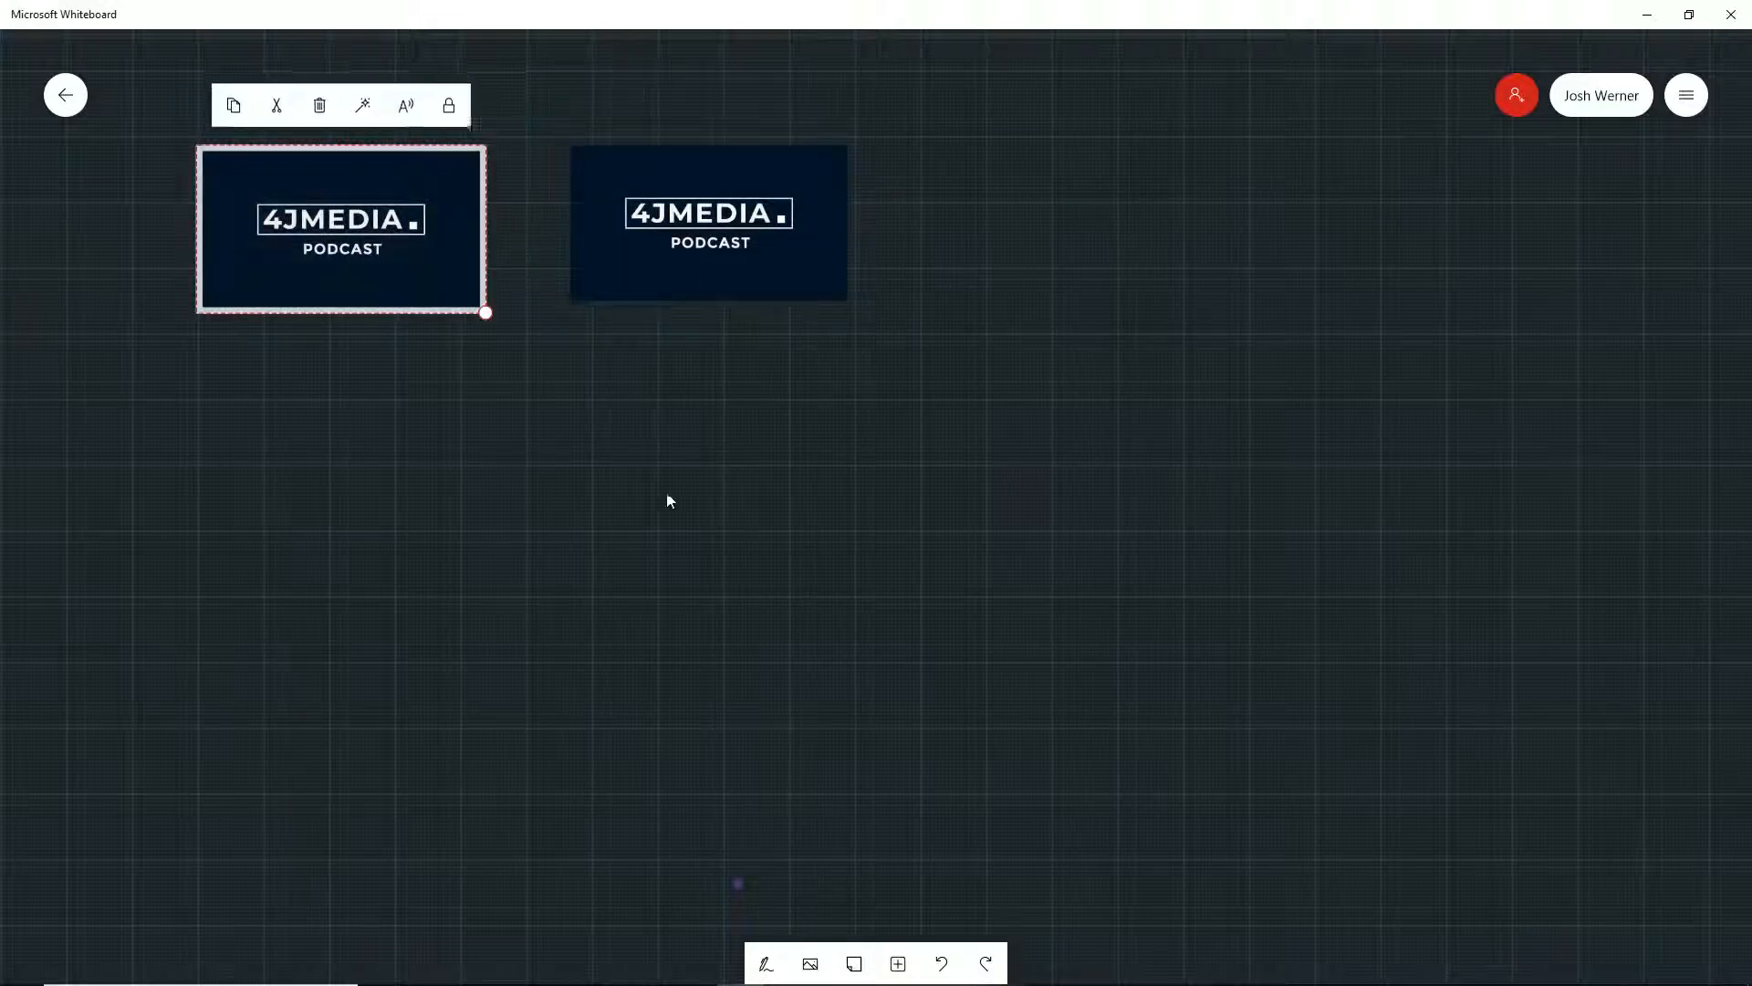
Step: Insert a third 4jmedia_podcast image and place it to the right of the other two at the same height
click(810, 963)
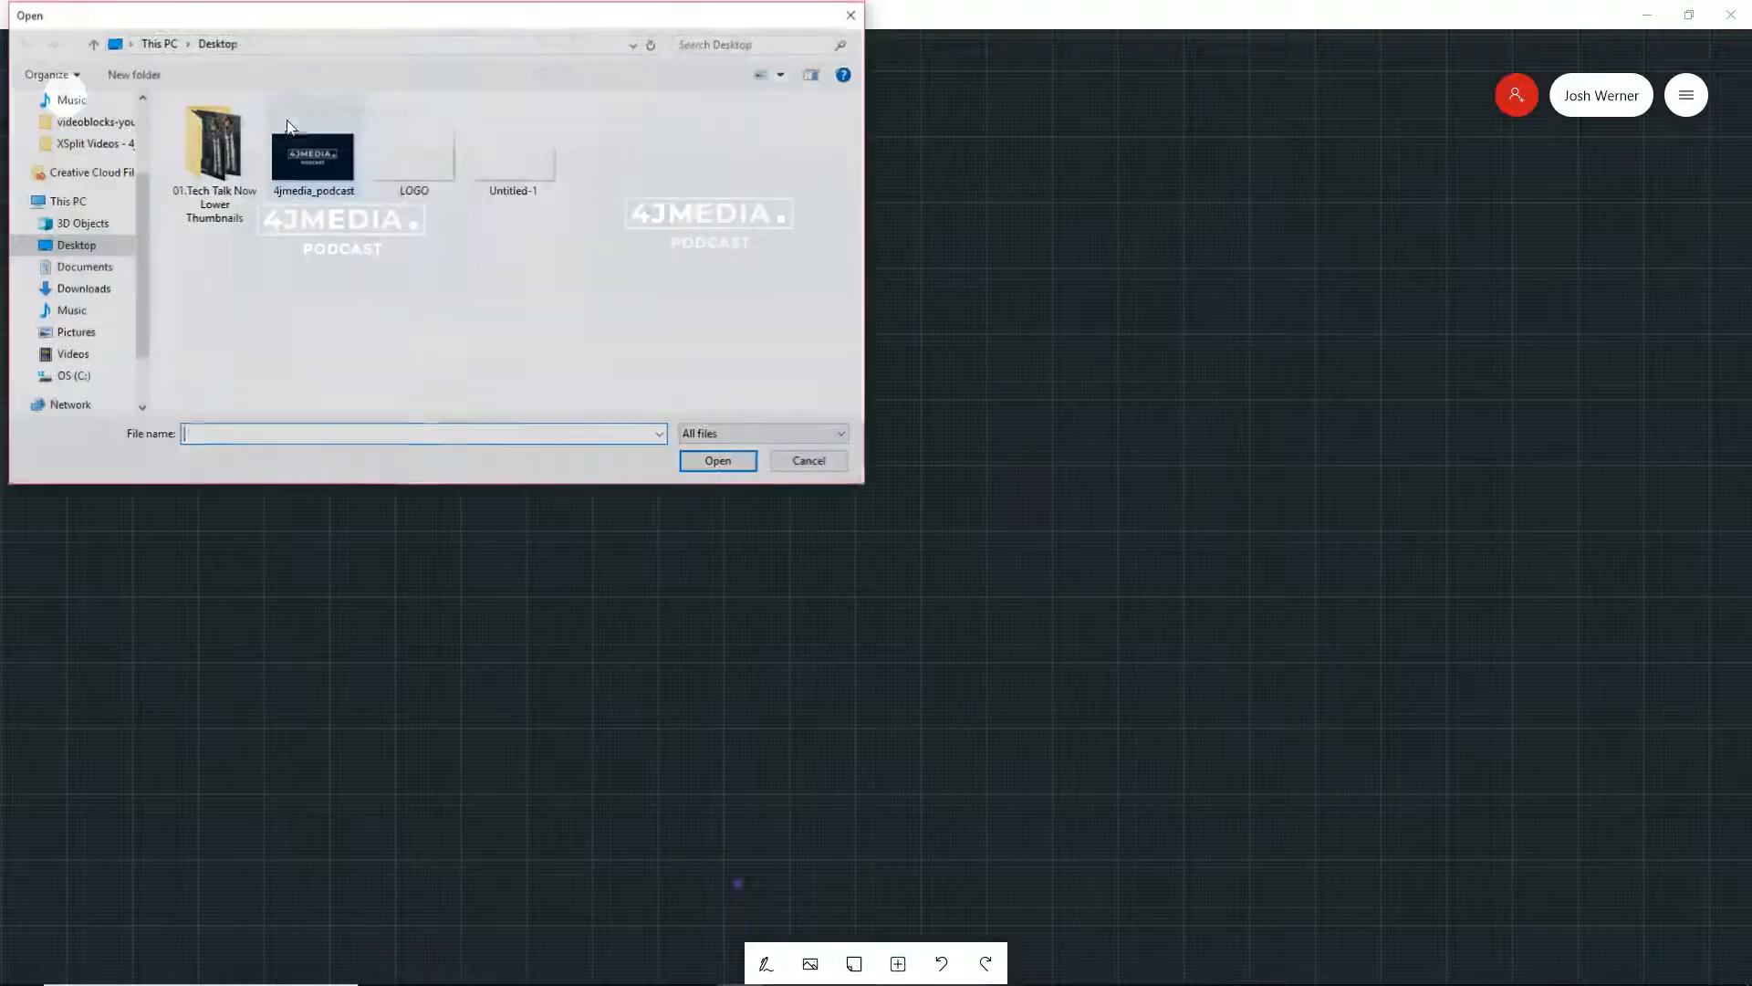
double_click(310, 169)
drag(1017, 645, 1091, 220)
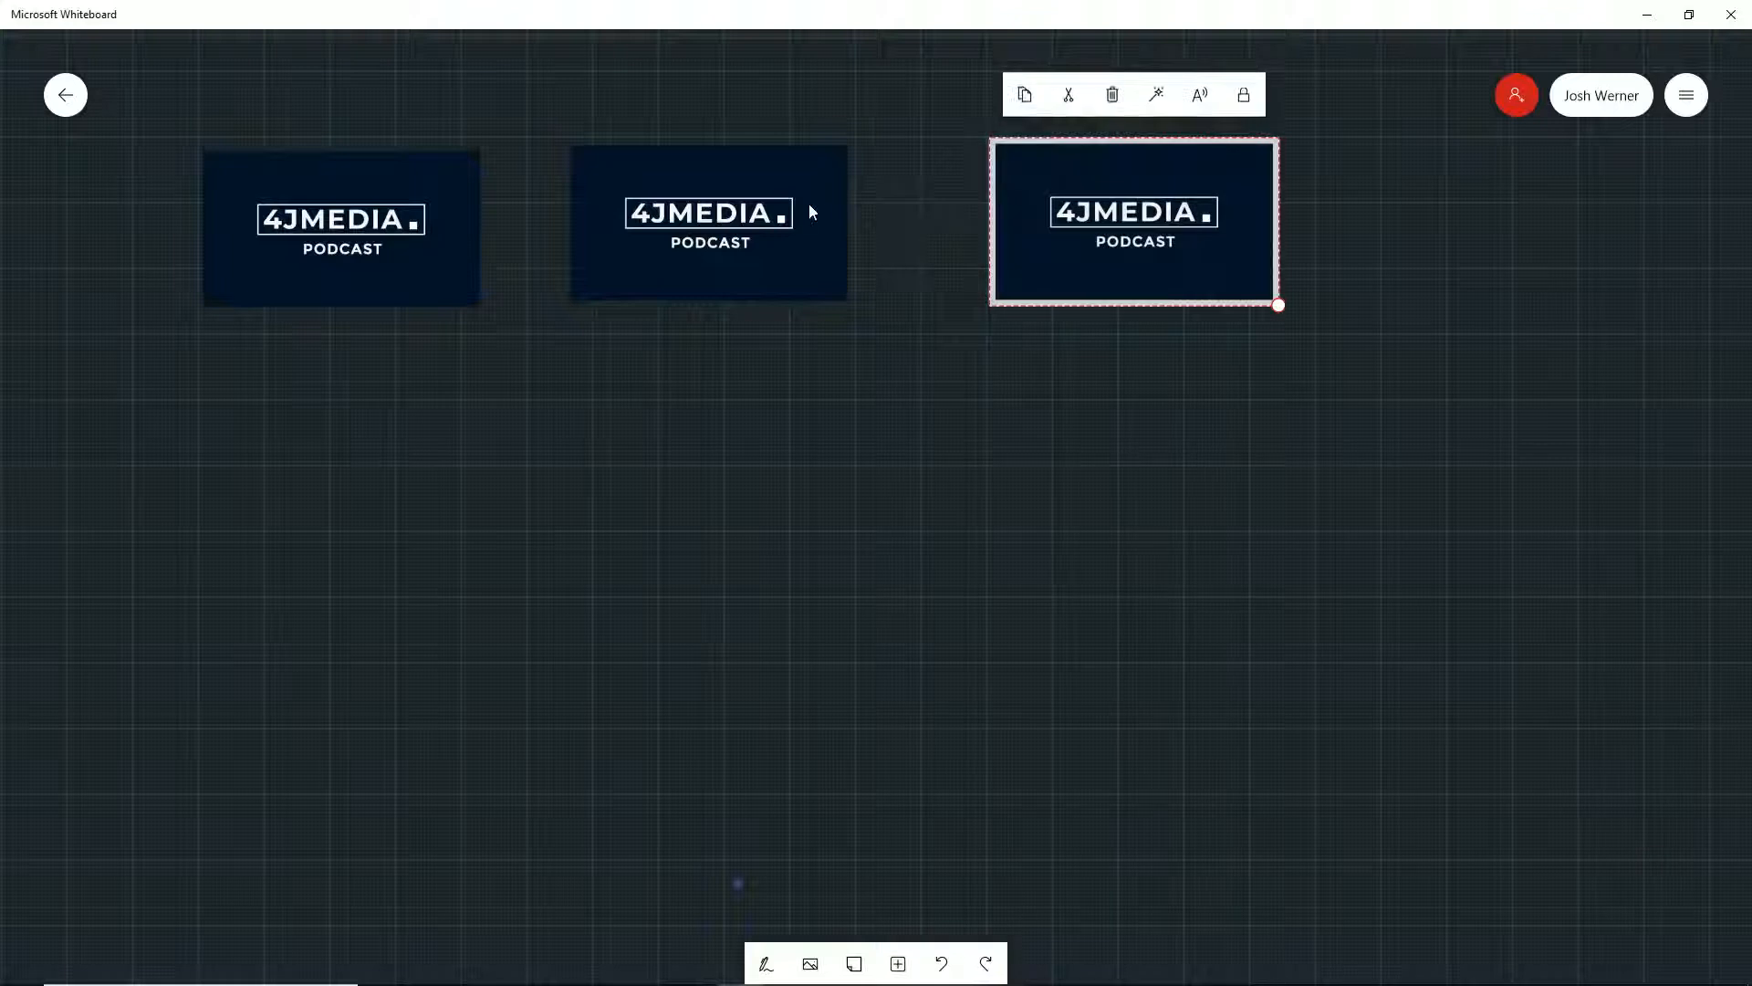
Step: Adjust the positions of the three podcast images so they form one evenly spaced, level row
drag(809, 205, 818, 203)
drag(418, 179, 391, 172)
mouse_move(808, 244)
mouse_down()
mouse_move(871, 259)
mouse_move(836, 255)
mouse_up()
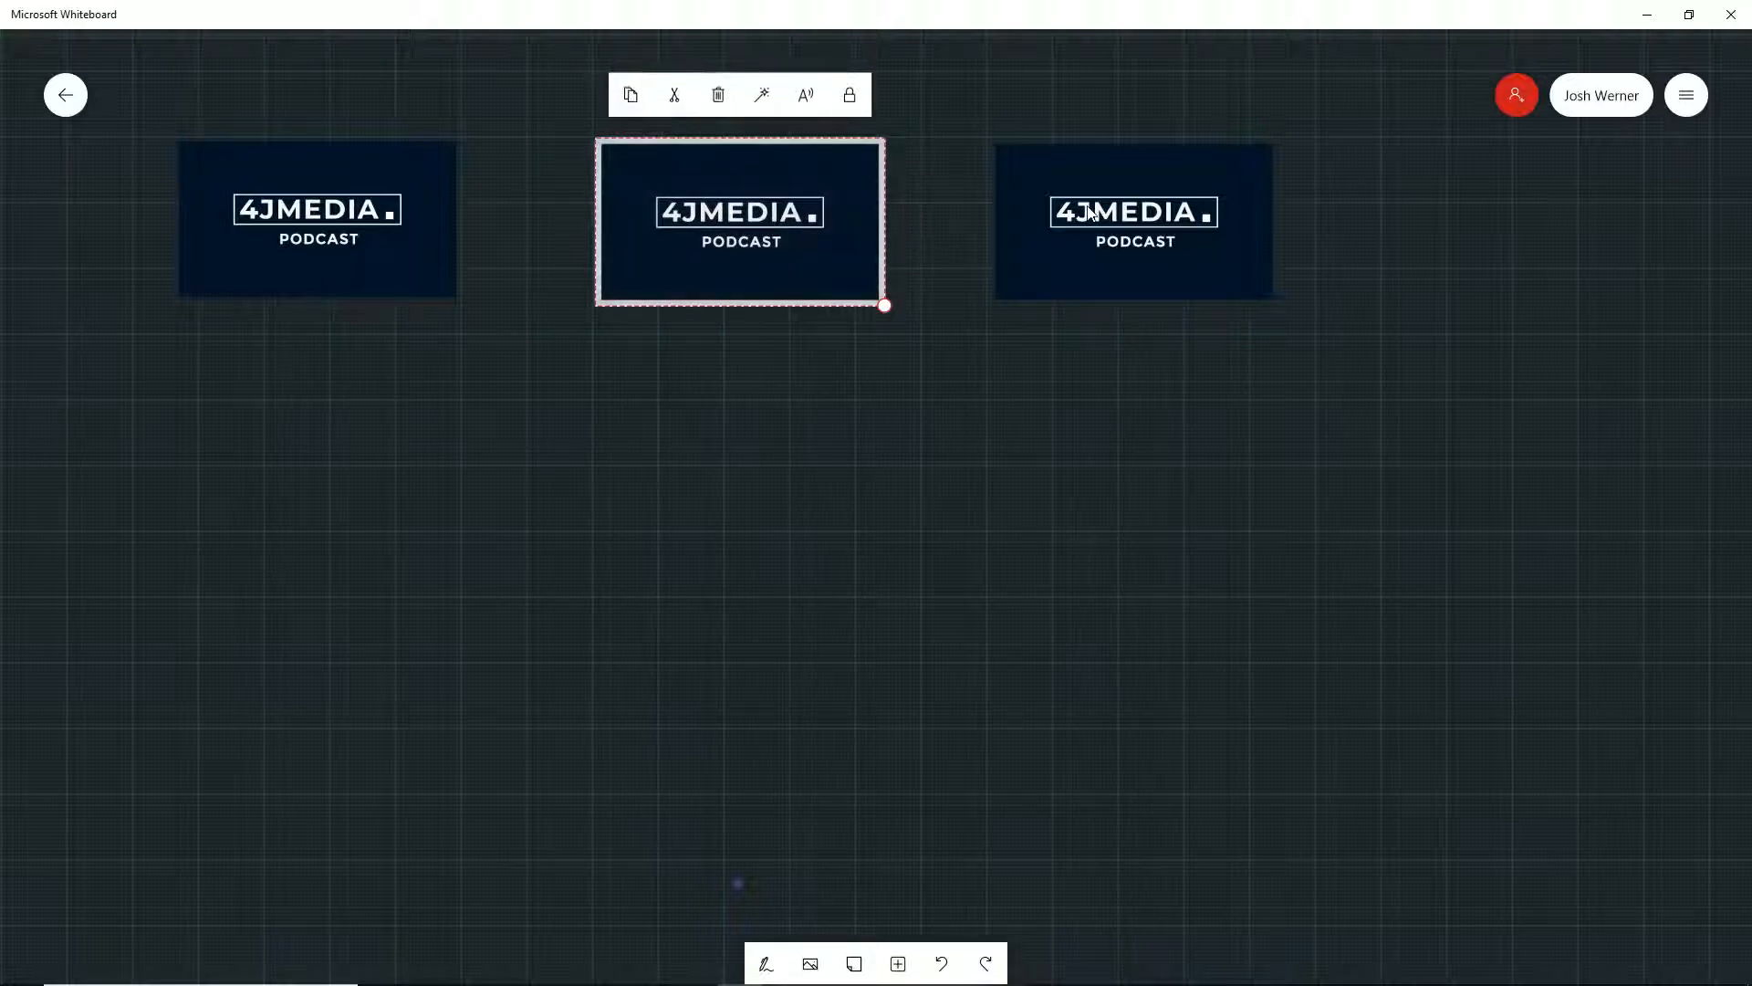
drag(1090, 214, 1092, 213)
drag(360, 220, 390, 225)
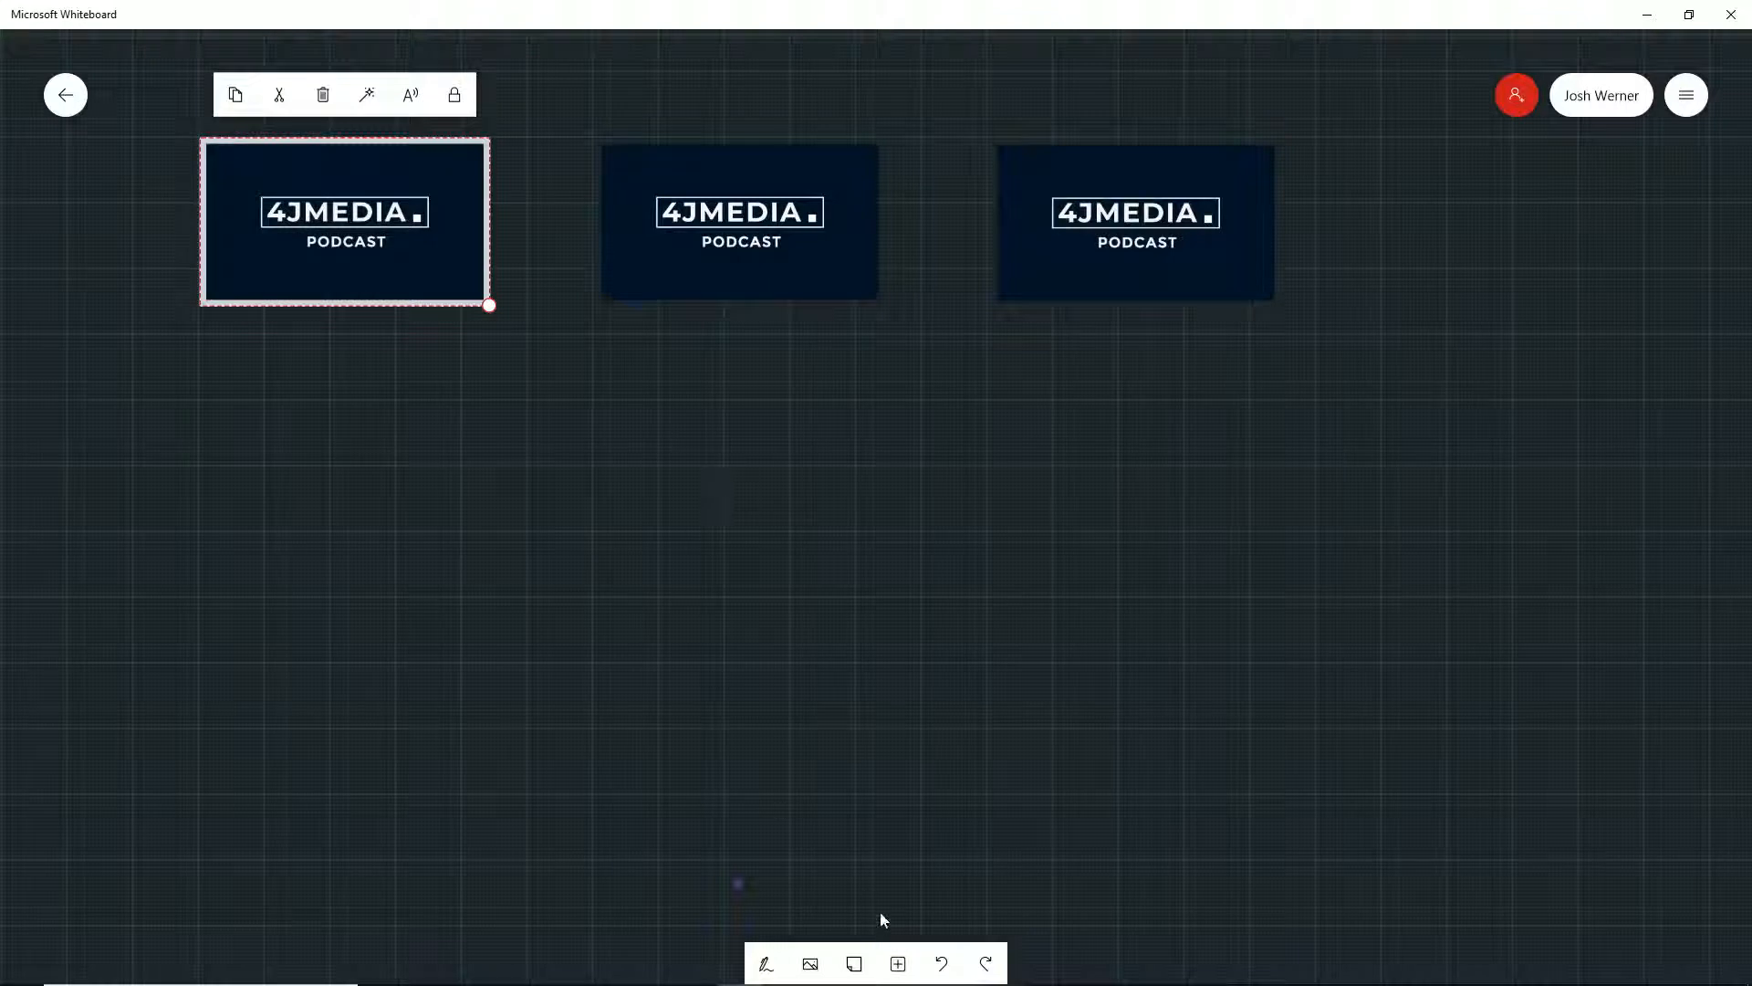
Step: Add a sticky note reading "Tech Talk Now Podcast" below the row of images
click(855, 964)
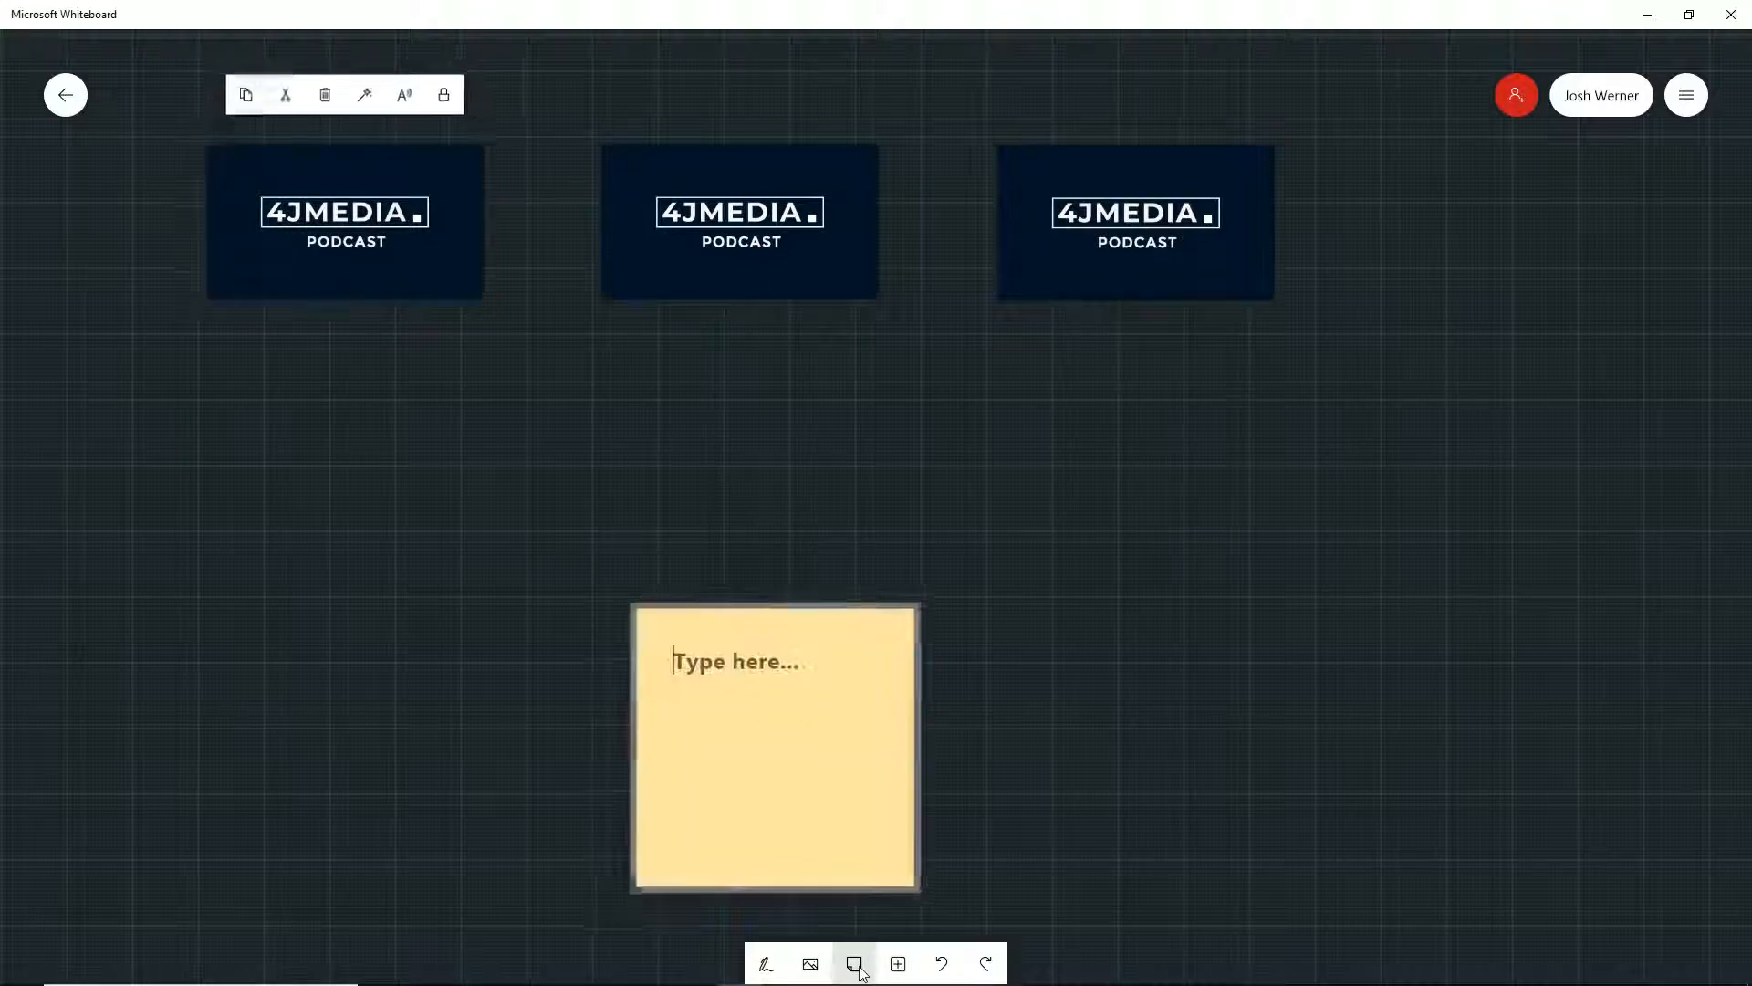
drag(696, 602, 623, 585)
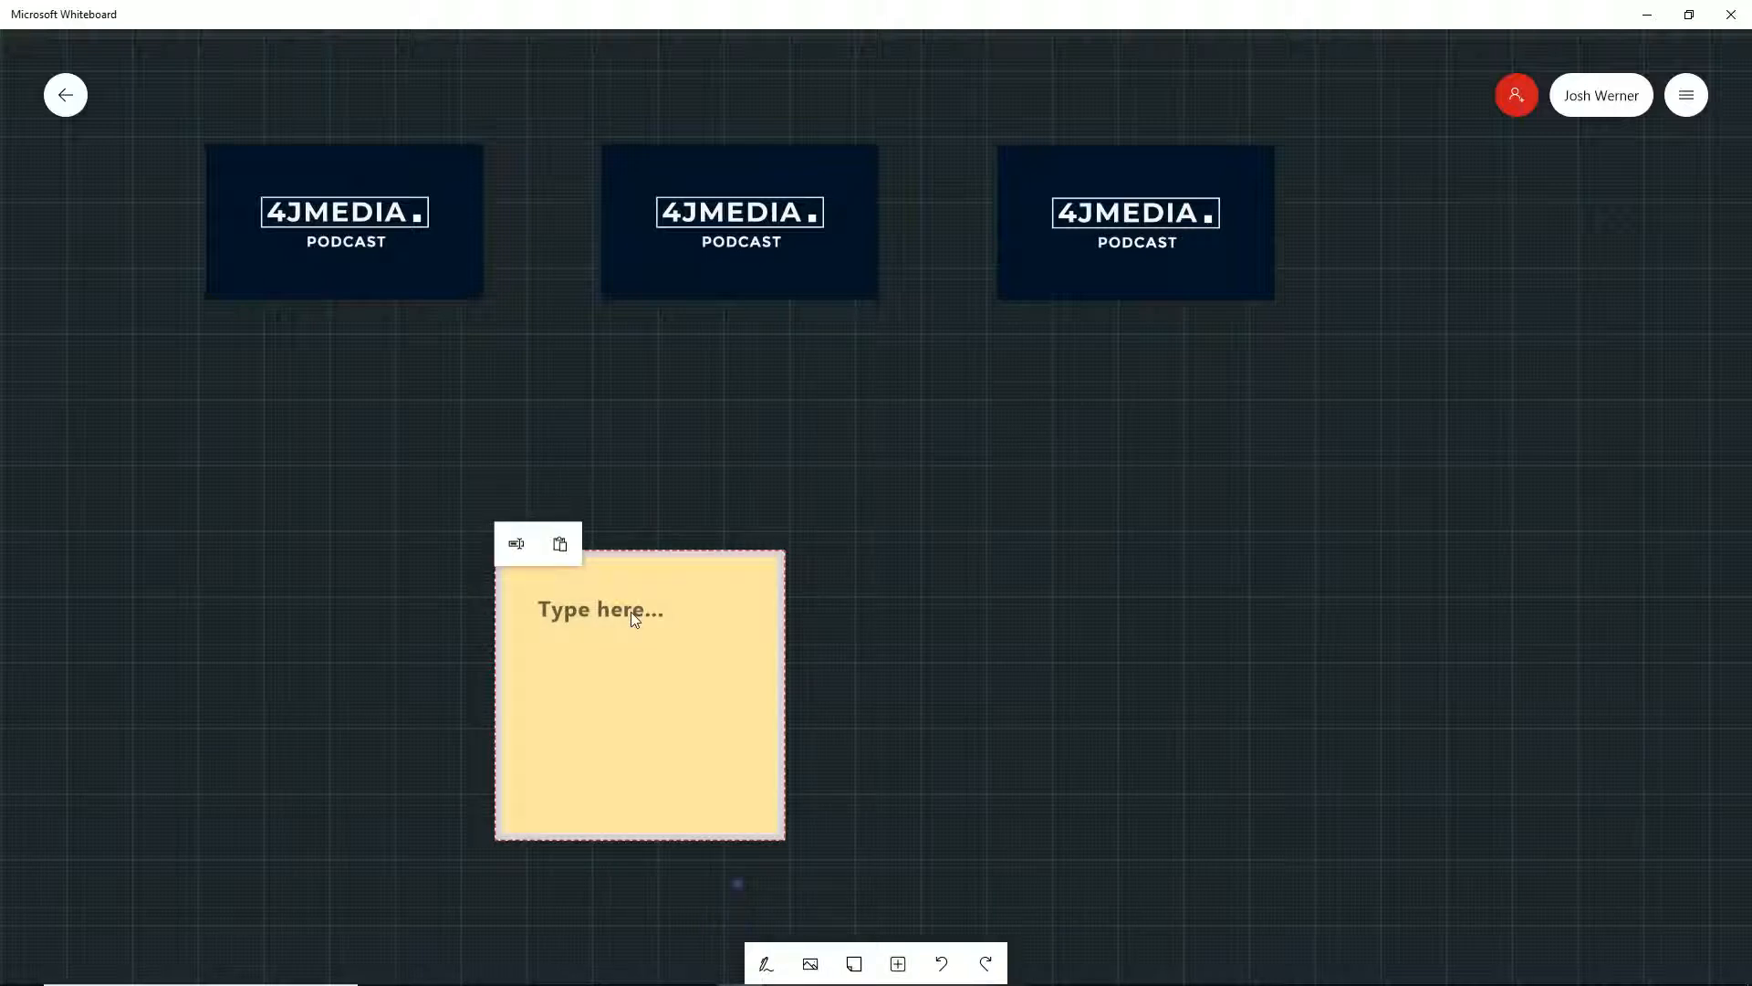
text(Tech Tal)
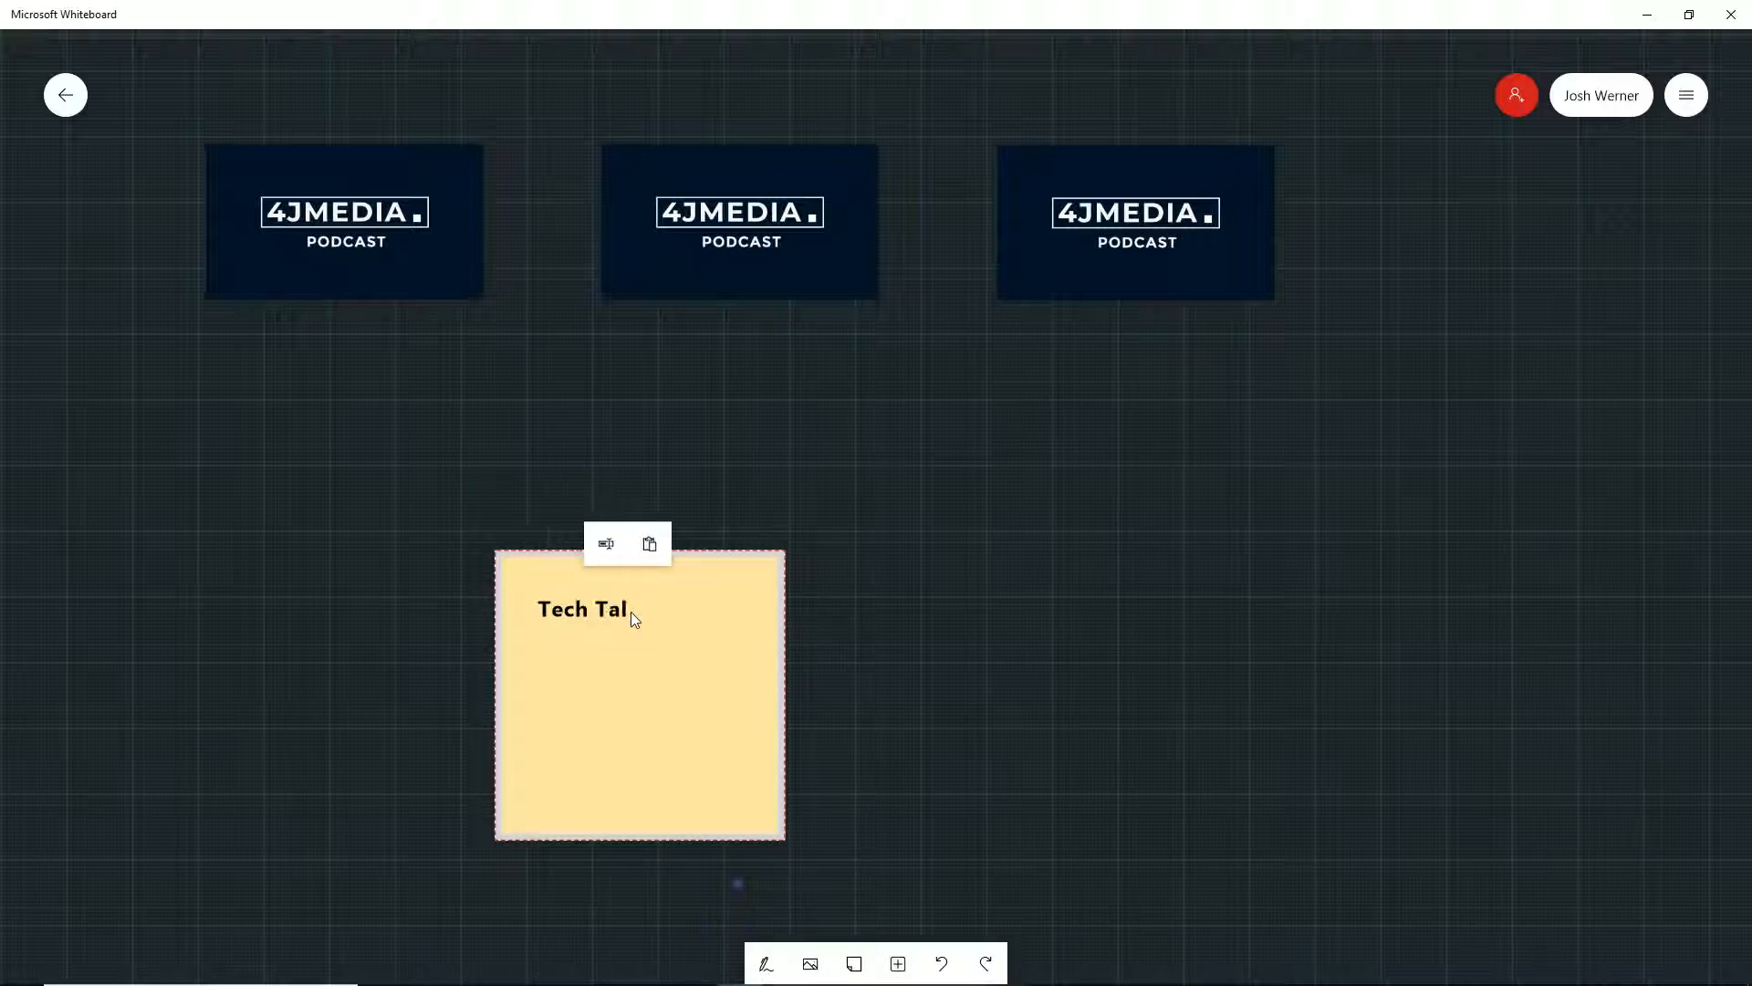
text(k Now Podcast)
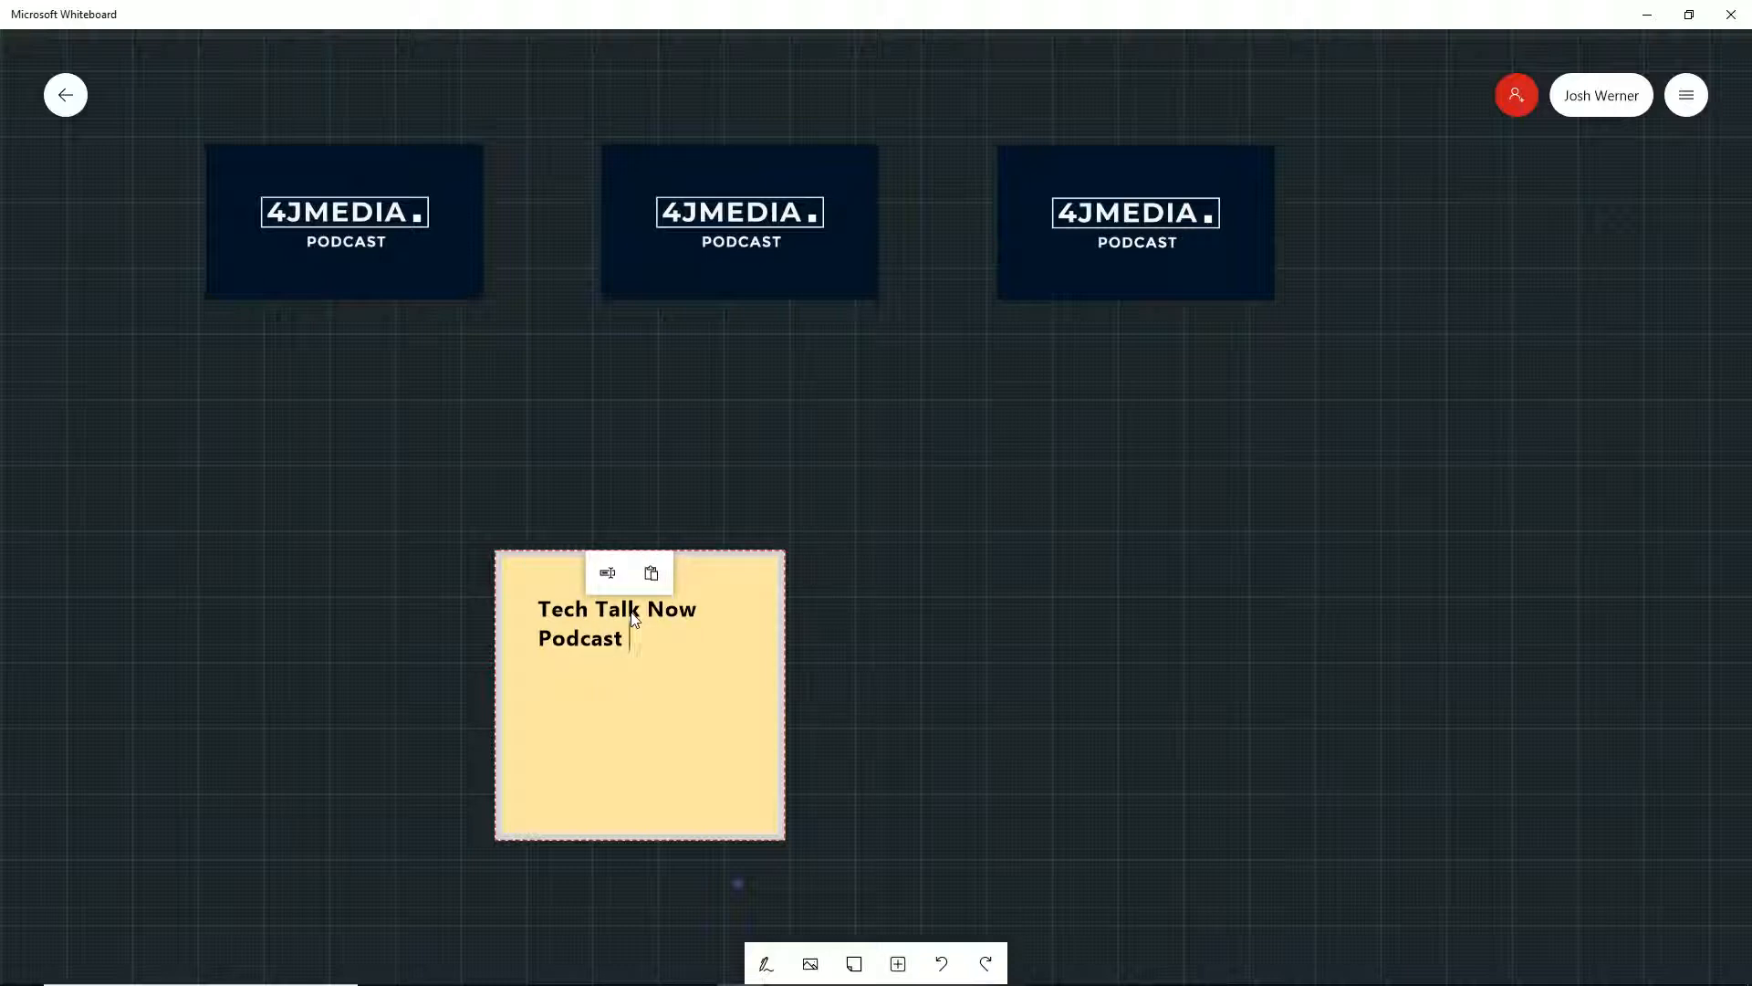
drag(576, 610, 628, 650)
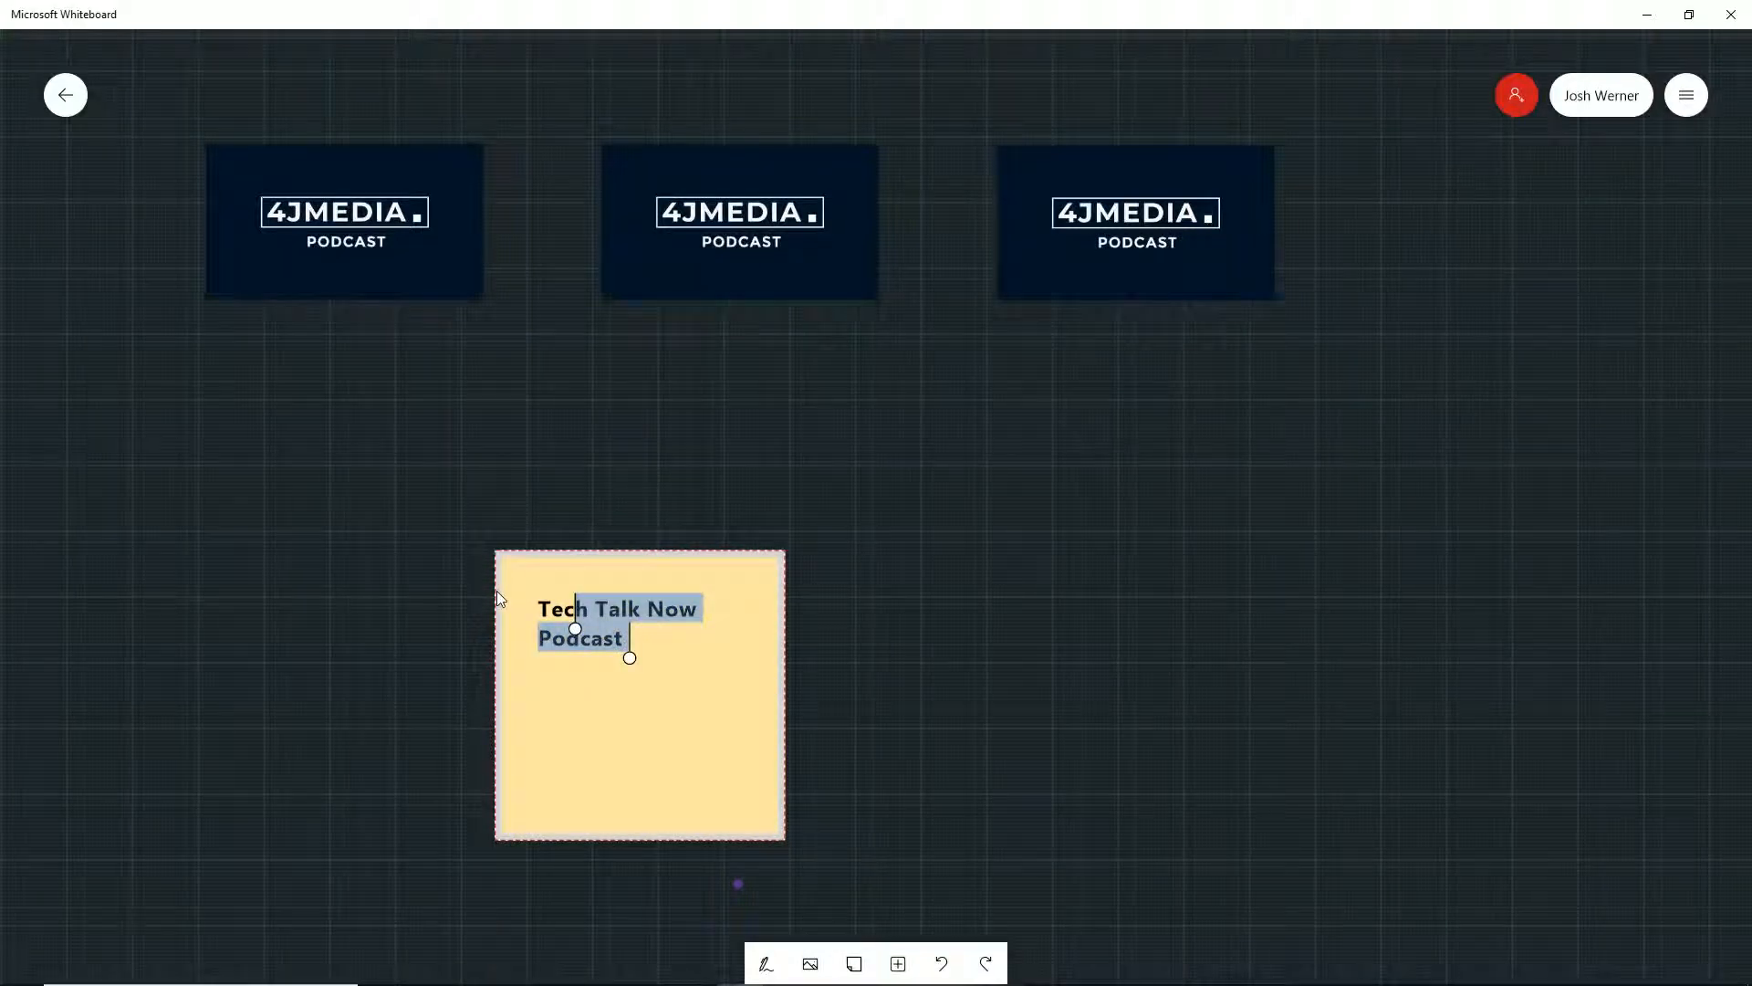
drag(496, 589, 637, 648)
click(648, 646)
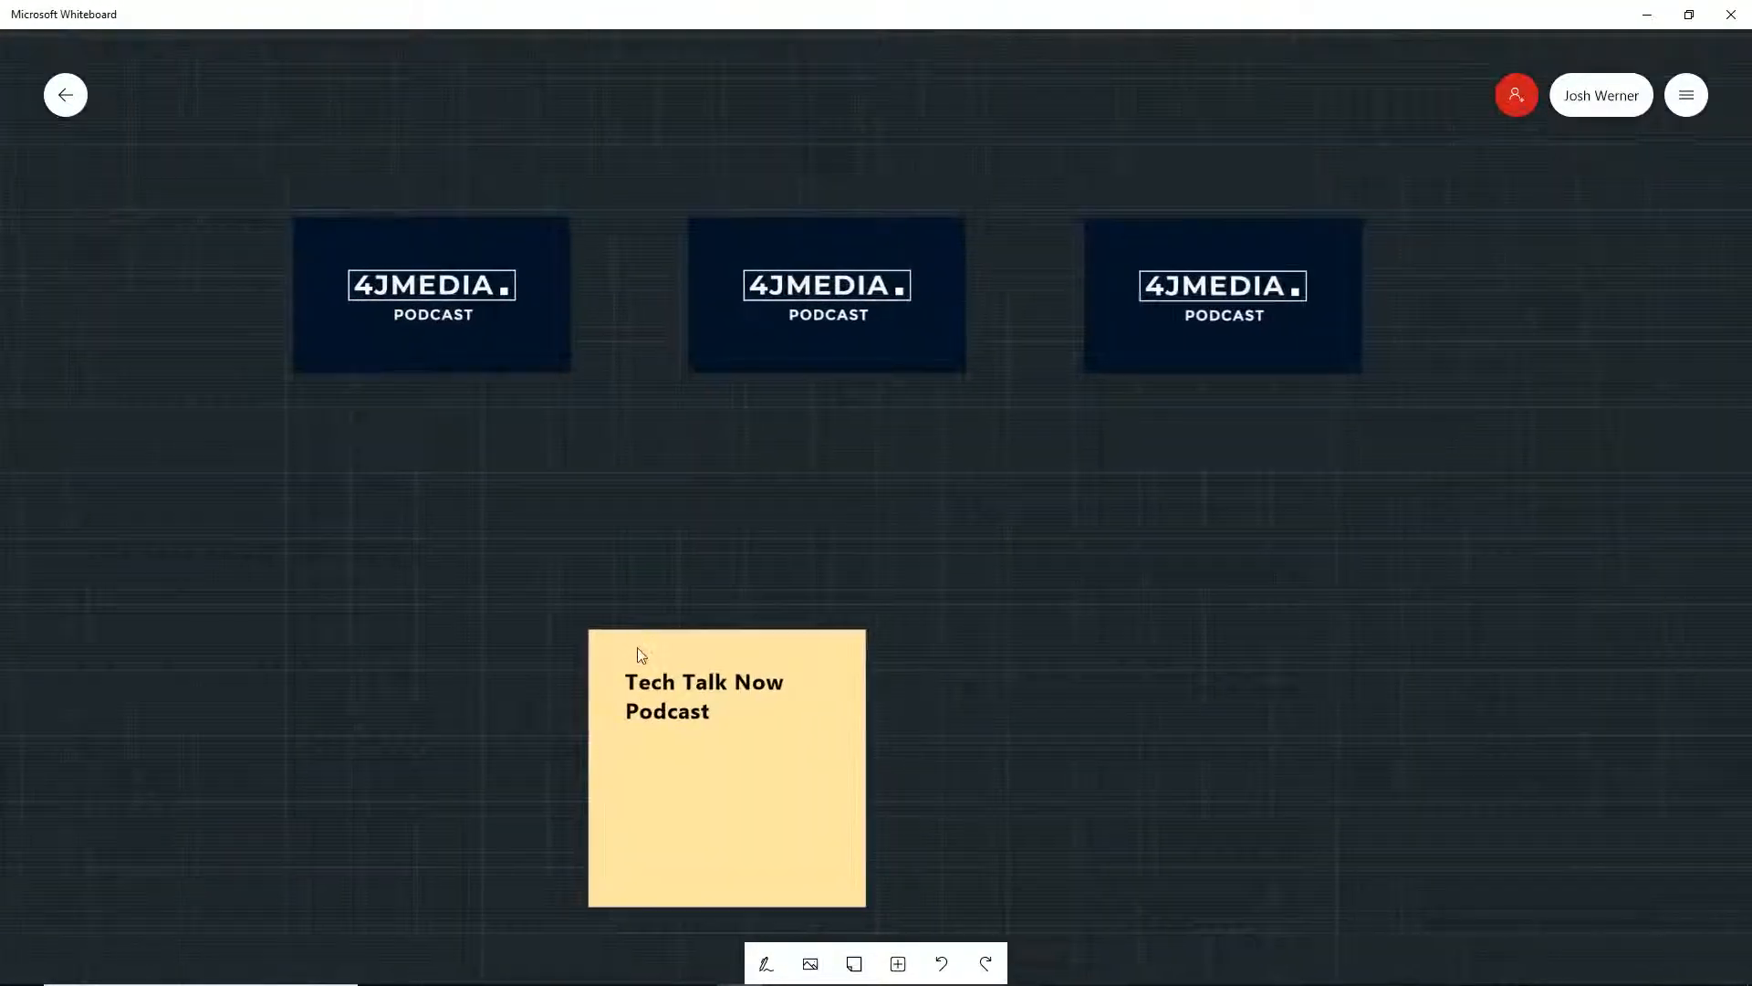
Step: Shrink the "Tech Talk Now Podcast" note and rotate it slightly clockwise
click(637, 649)
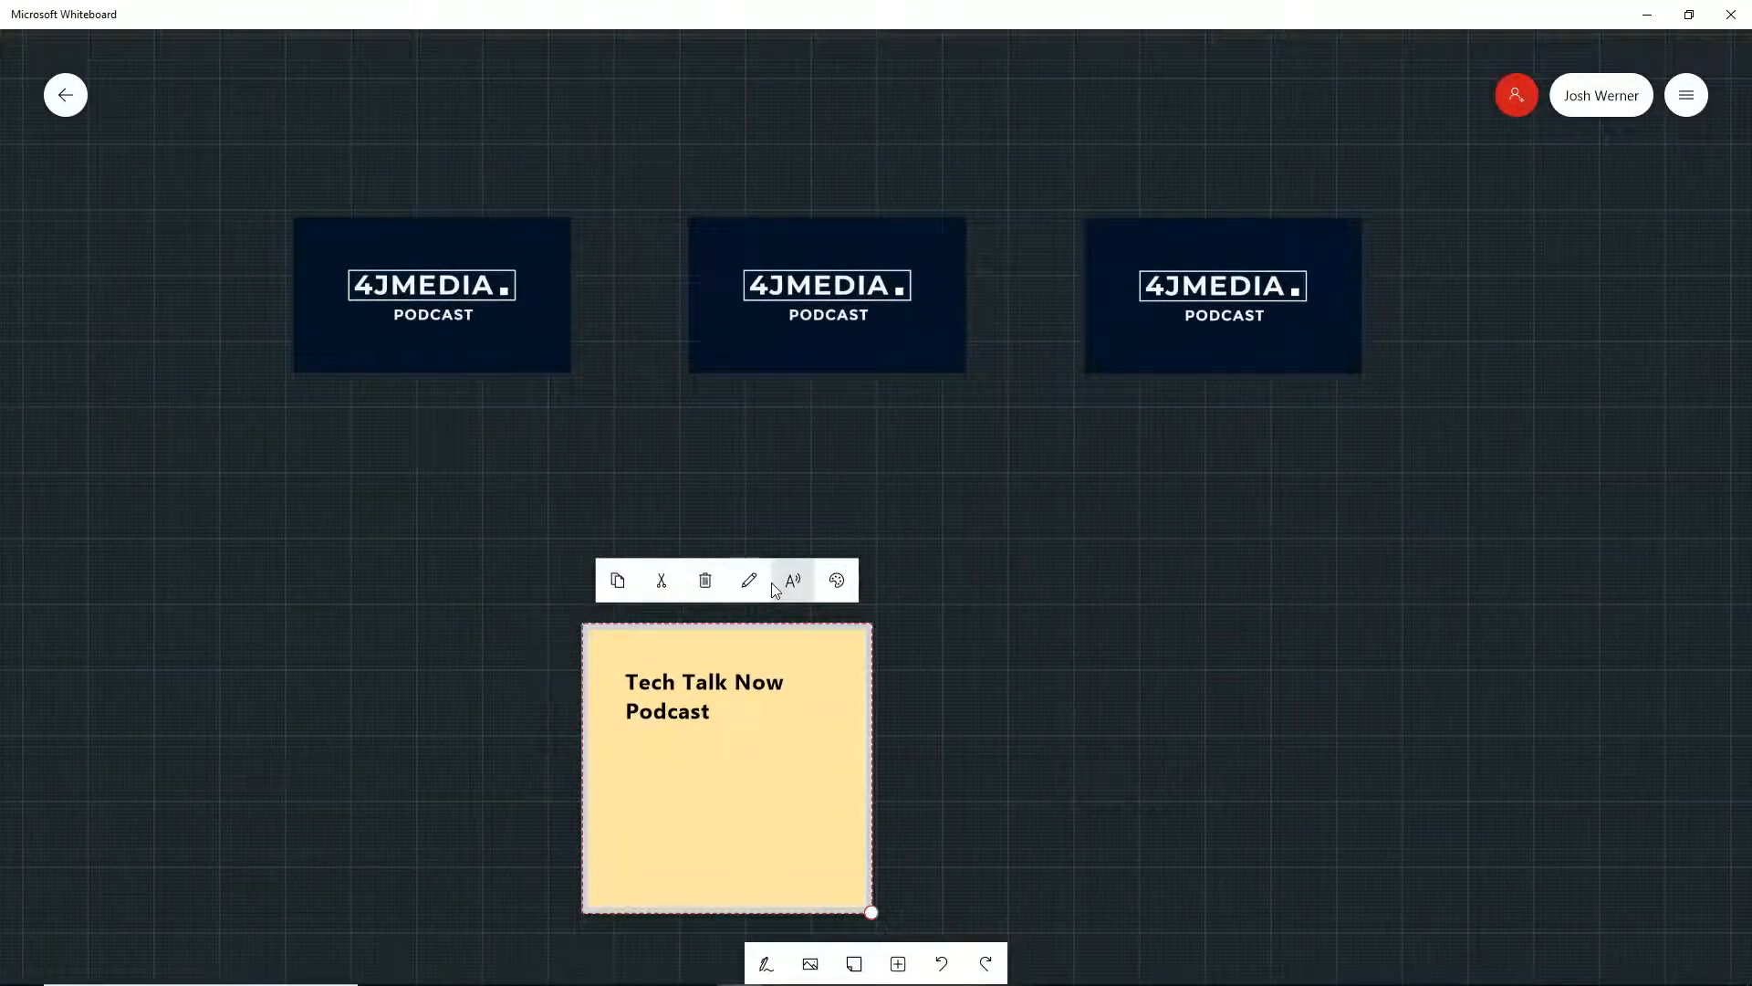
click(770, 626)
mouse_move(774, 630)
mouse_down()
mouse_move(691, 598)
mouse_move(740, 630)
mouse_up()
click(835, 878)
drag(840, 912, 787, 877)
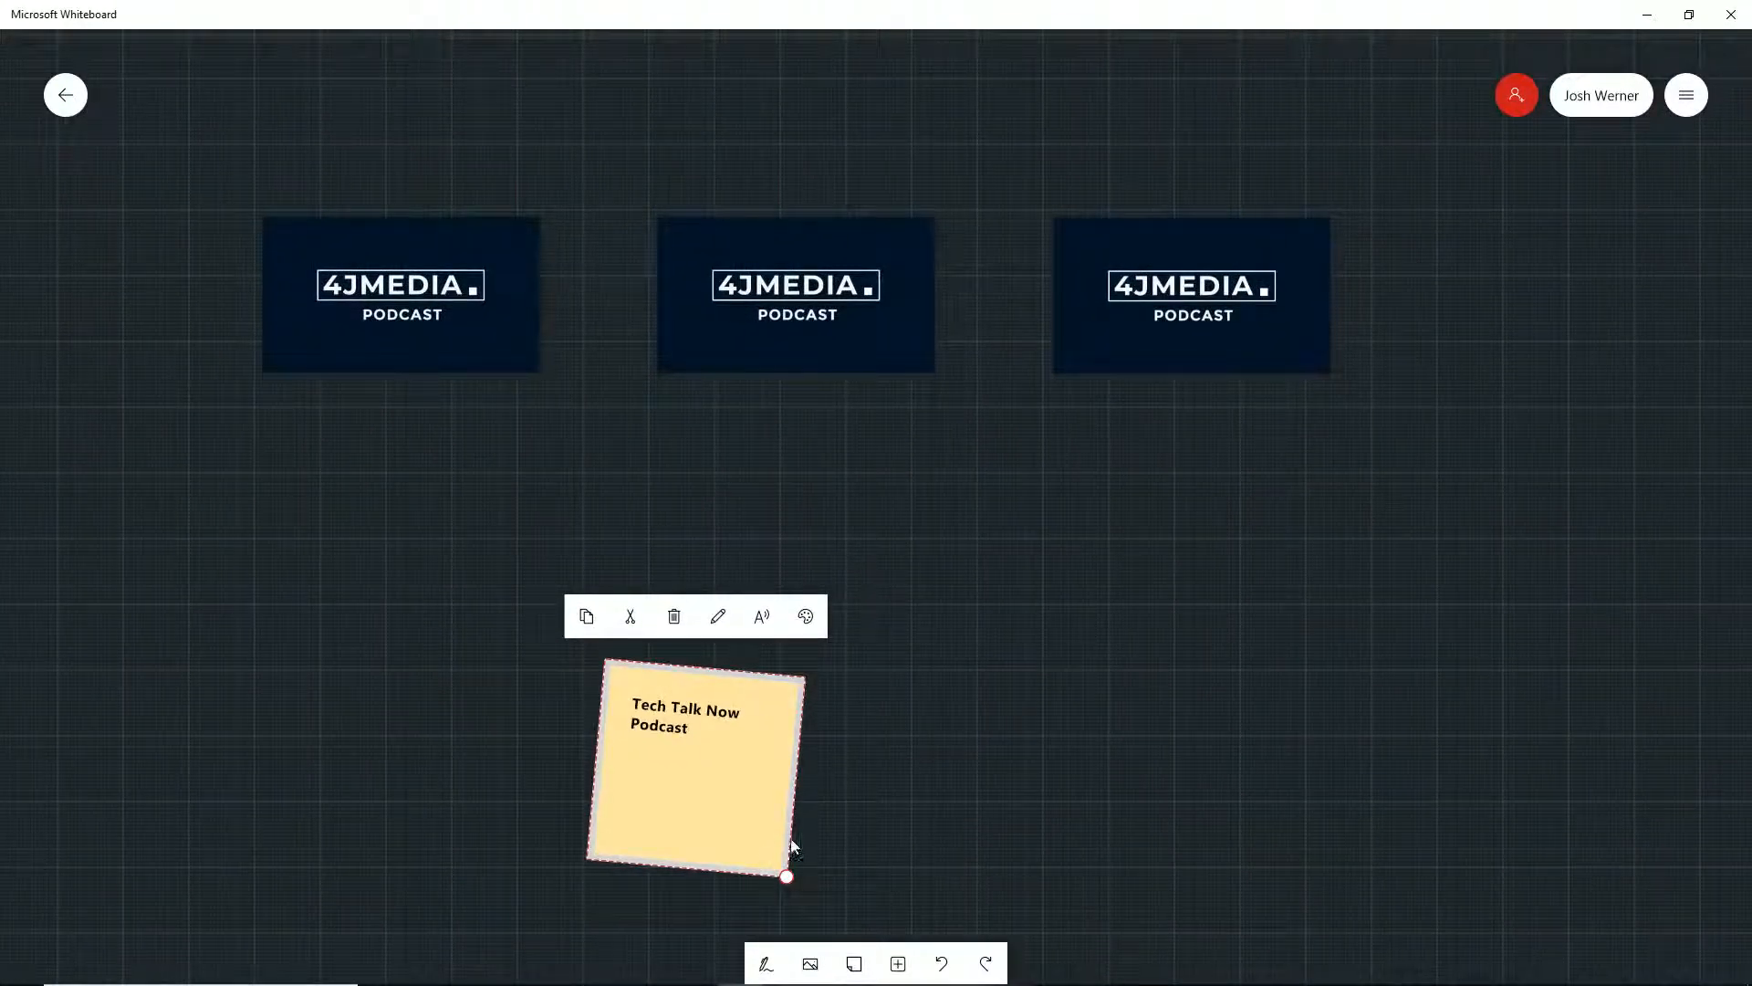
Step: Move the "Tech Talk Now Podcast" note left and up until it overlaps the lower part of the first image
click(792, 840)
drag(791, 840, 718, 838)
click(718, 839)
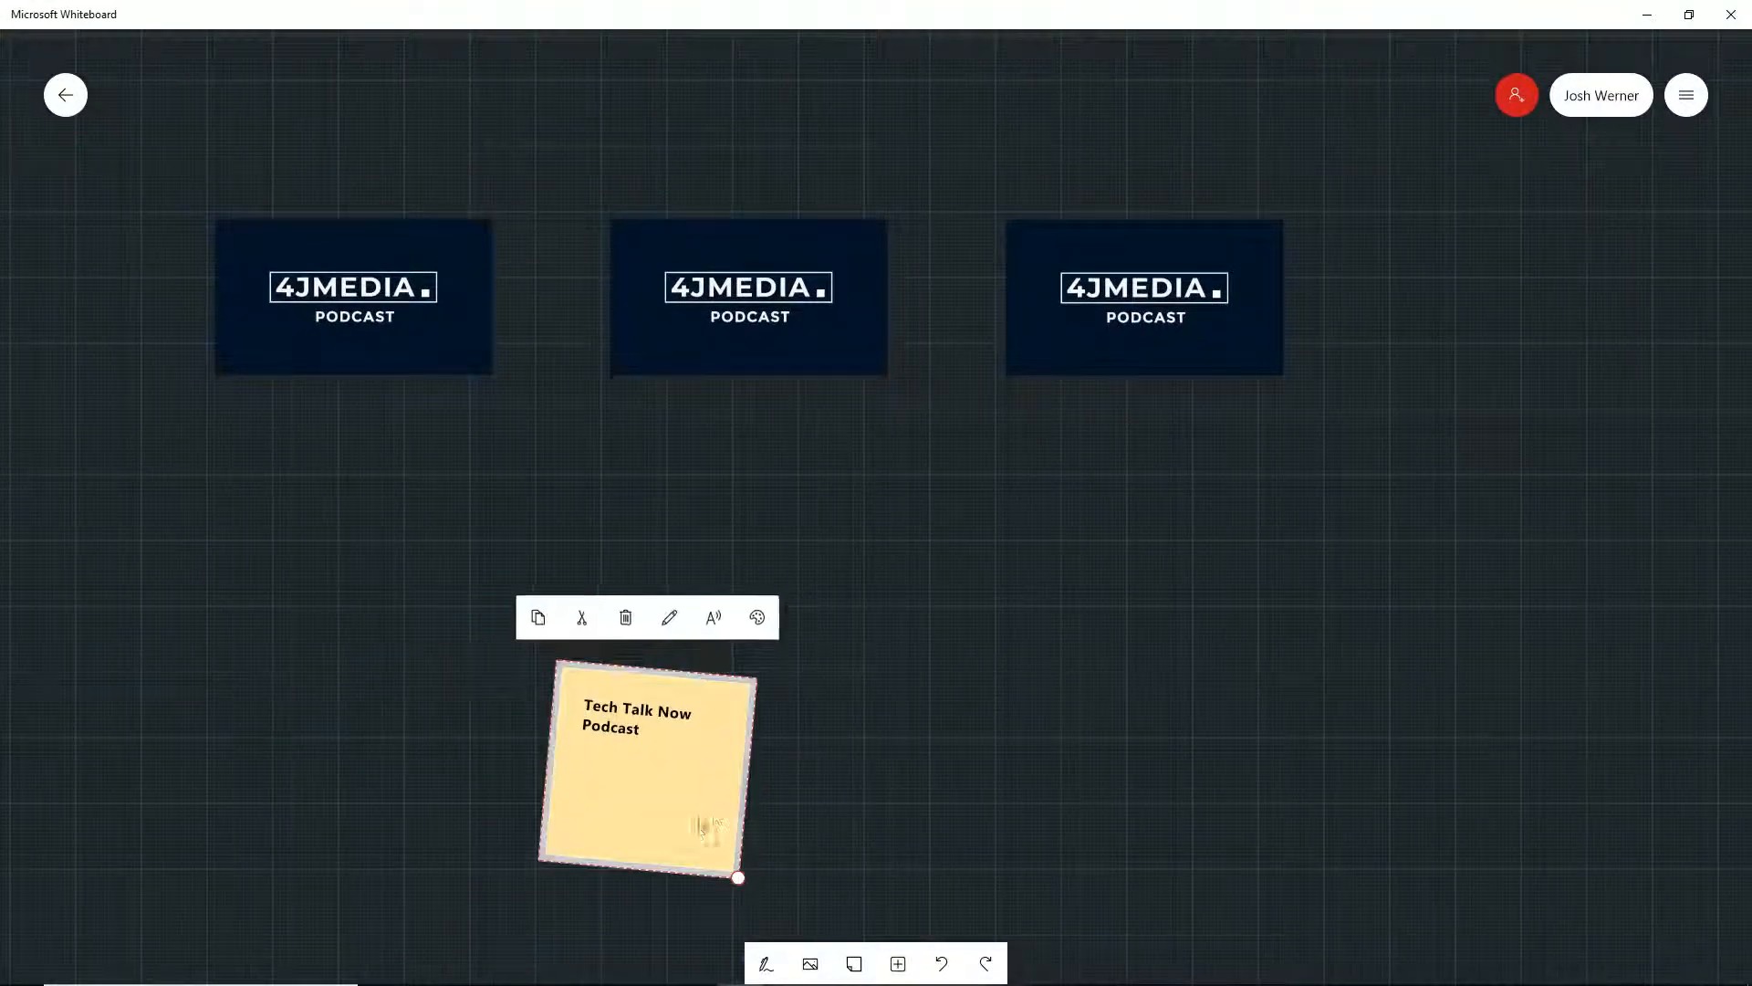
key(Left)
key(Left)
key(Left)
key(Left)
key(Left)
key(Left)
key(Left)
key(Left)
key(Left)
key(Left)
key(Left)
key(Left)
key(Left)
key(Left)
key(Left)
key(Left)
key(Left)
key(Left)
key(Left)
key(Left)
key(Up)
key(Up)
key(Up)
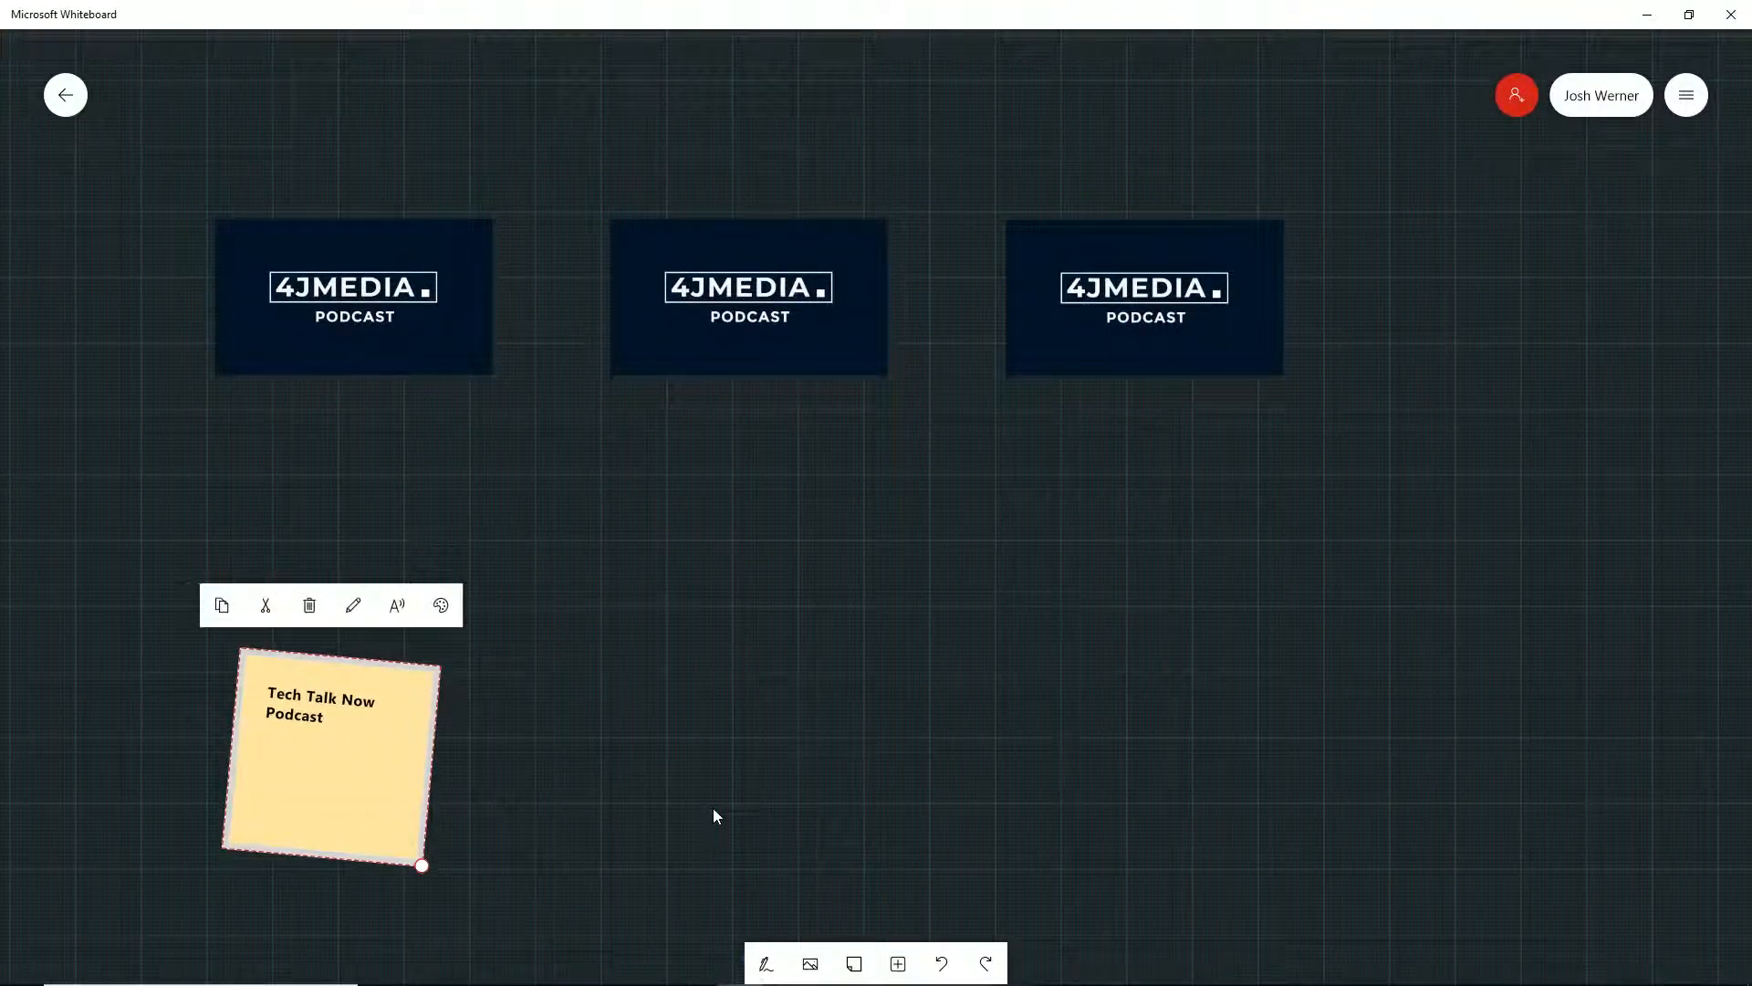
key(Up)
key(Up)
key(Up)
key(Up)
key(Up)
key(Up)
key(Up)
key(Up)
key(Up)
key(Up)
key(Up)
key(Up)
key(Up)
key(Up)
key(Up)
key(Up)
key(Up)
key(Up)
key(Up)
key(Up)
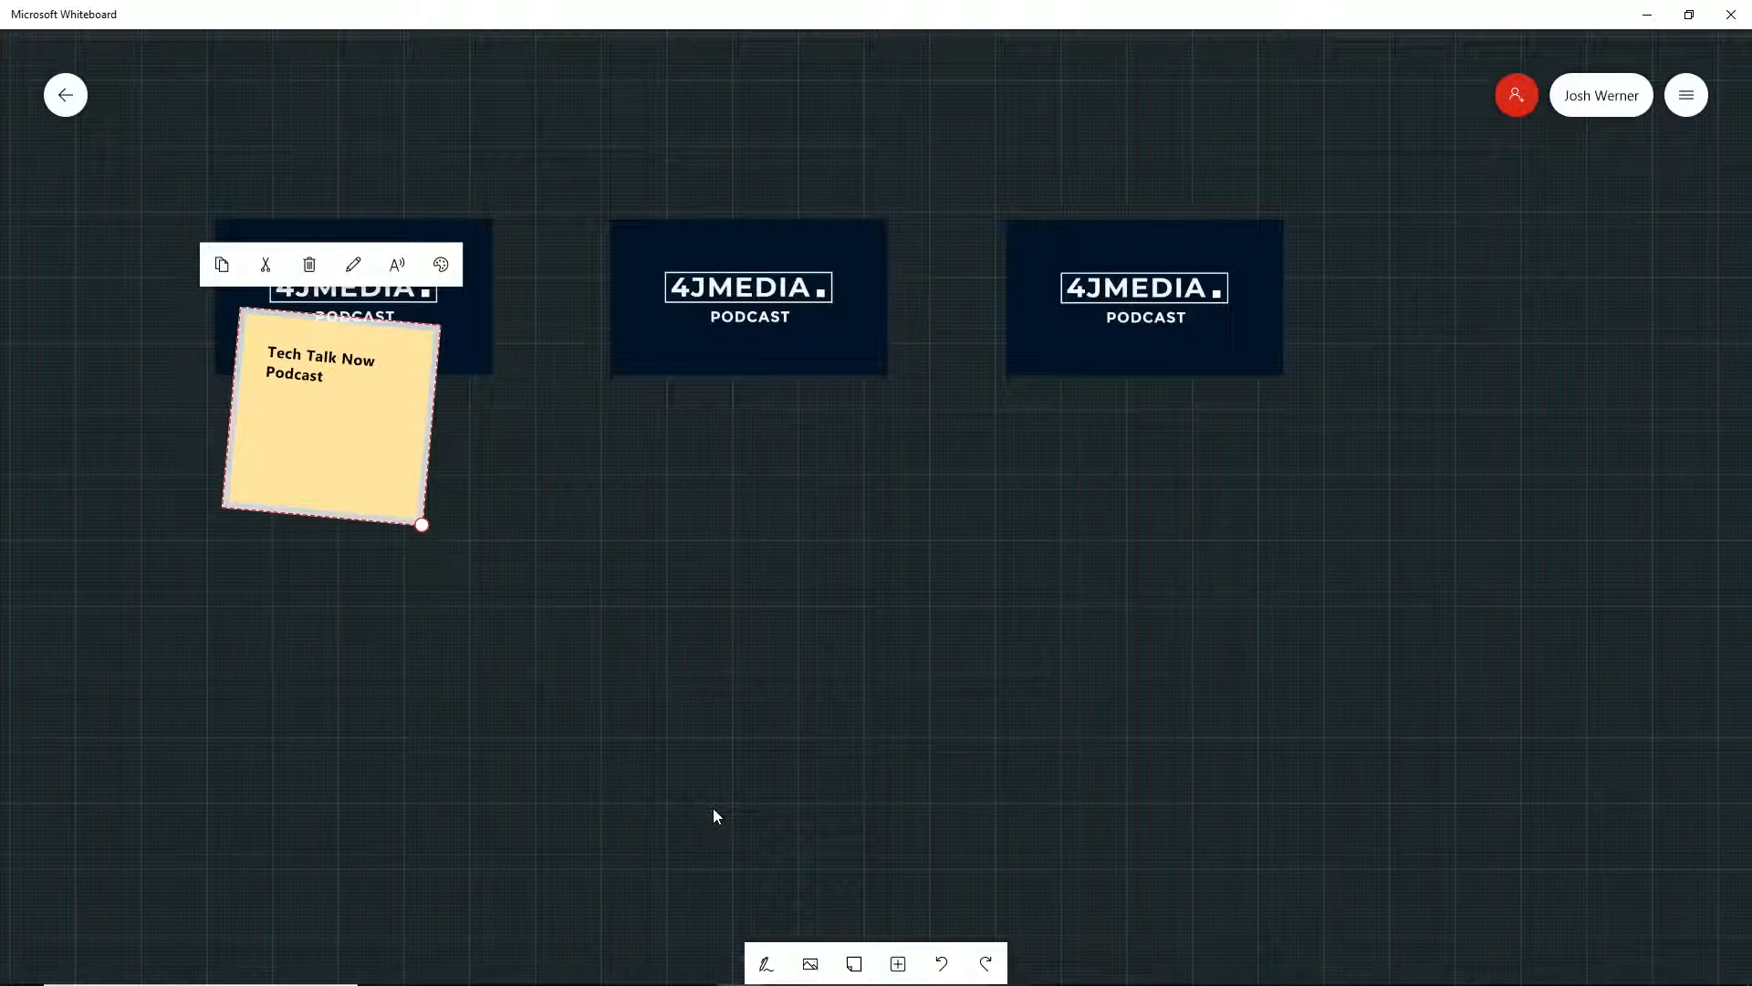
Step: Add a second sticky note reading "Tech Talk Now Daily Episodes"
click(642, 273)
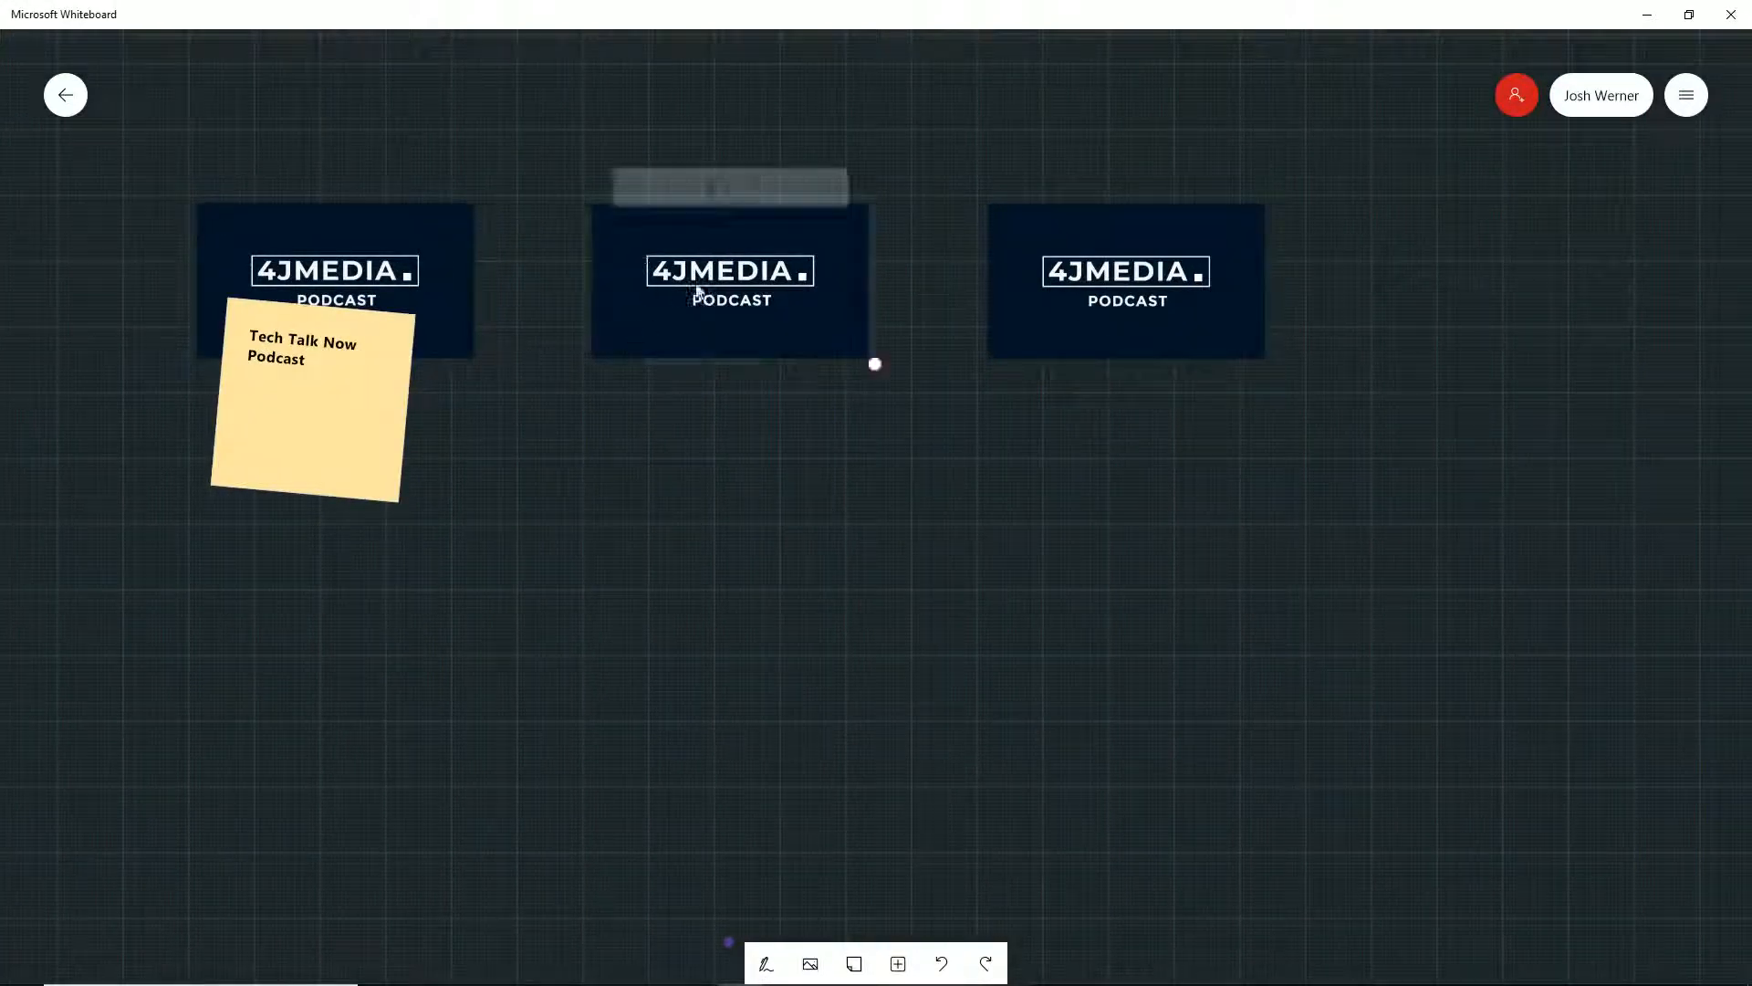
click(855, 964)
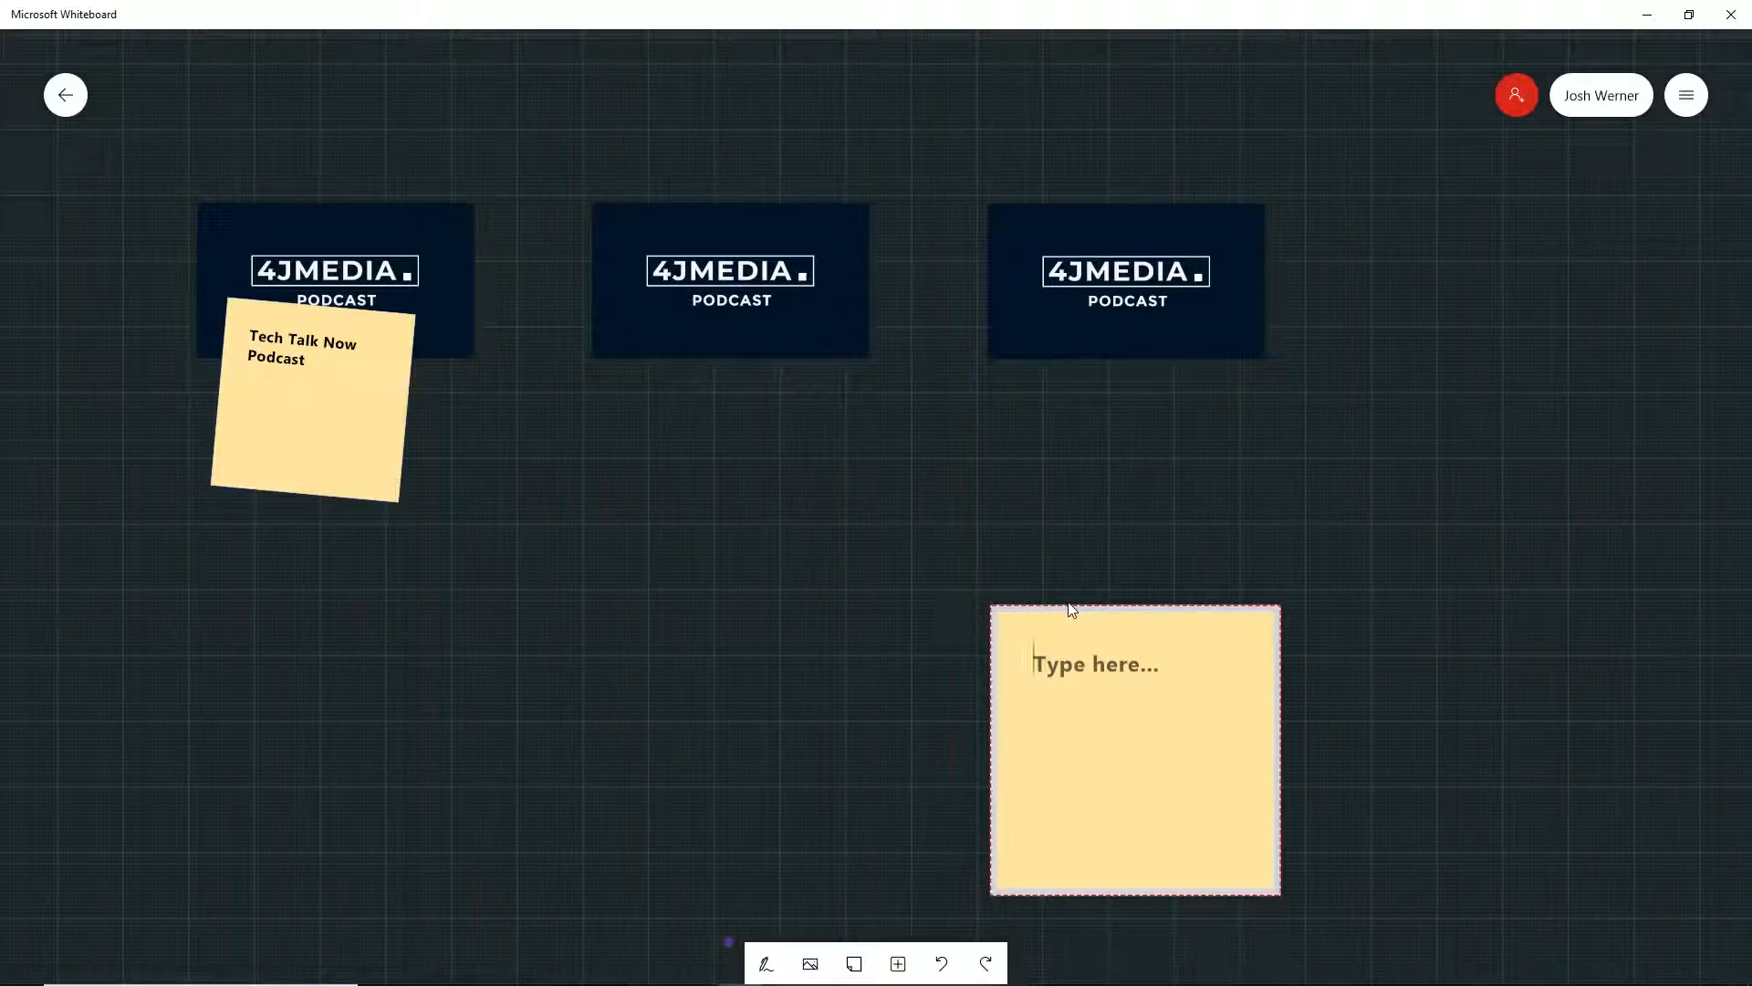
text(Tech Talk Now)
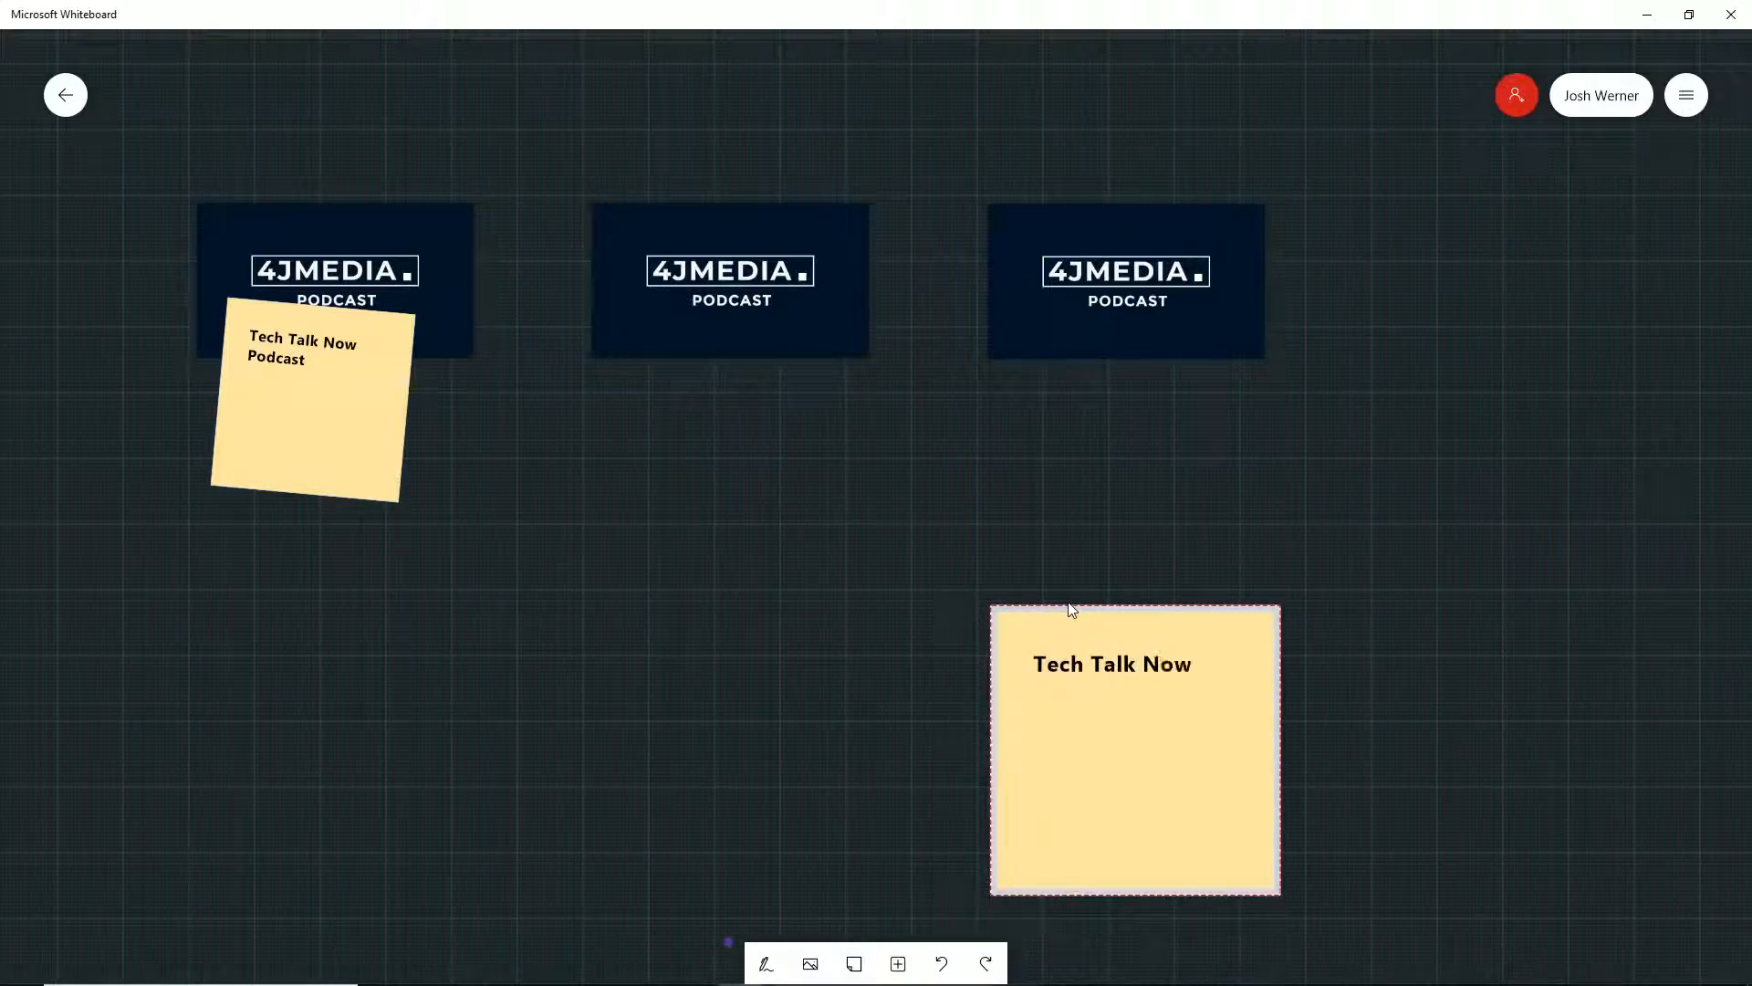
text( Daily Episodes)
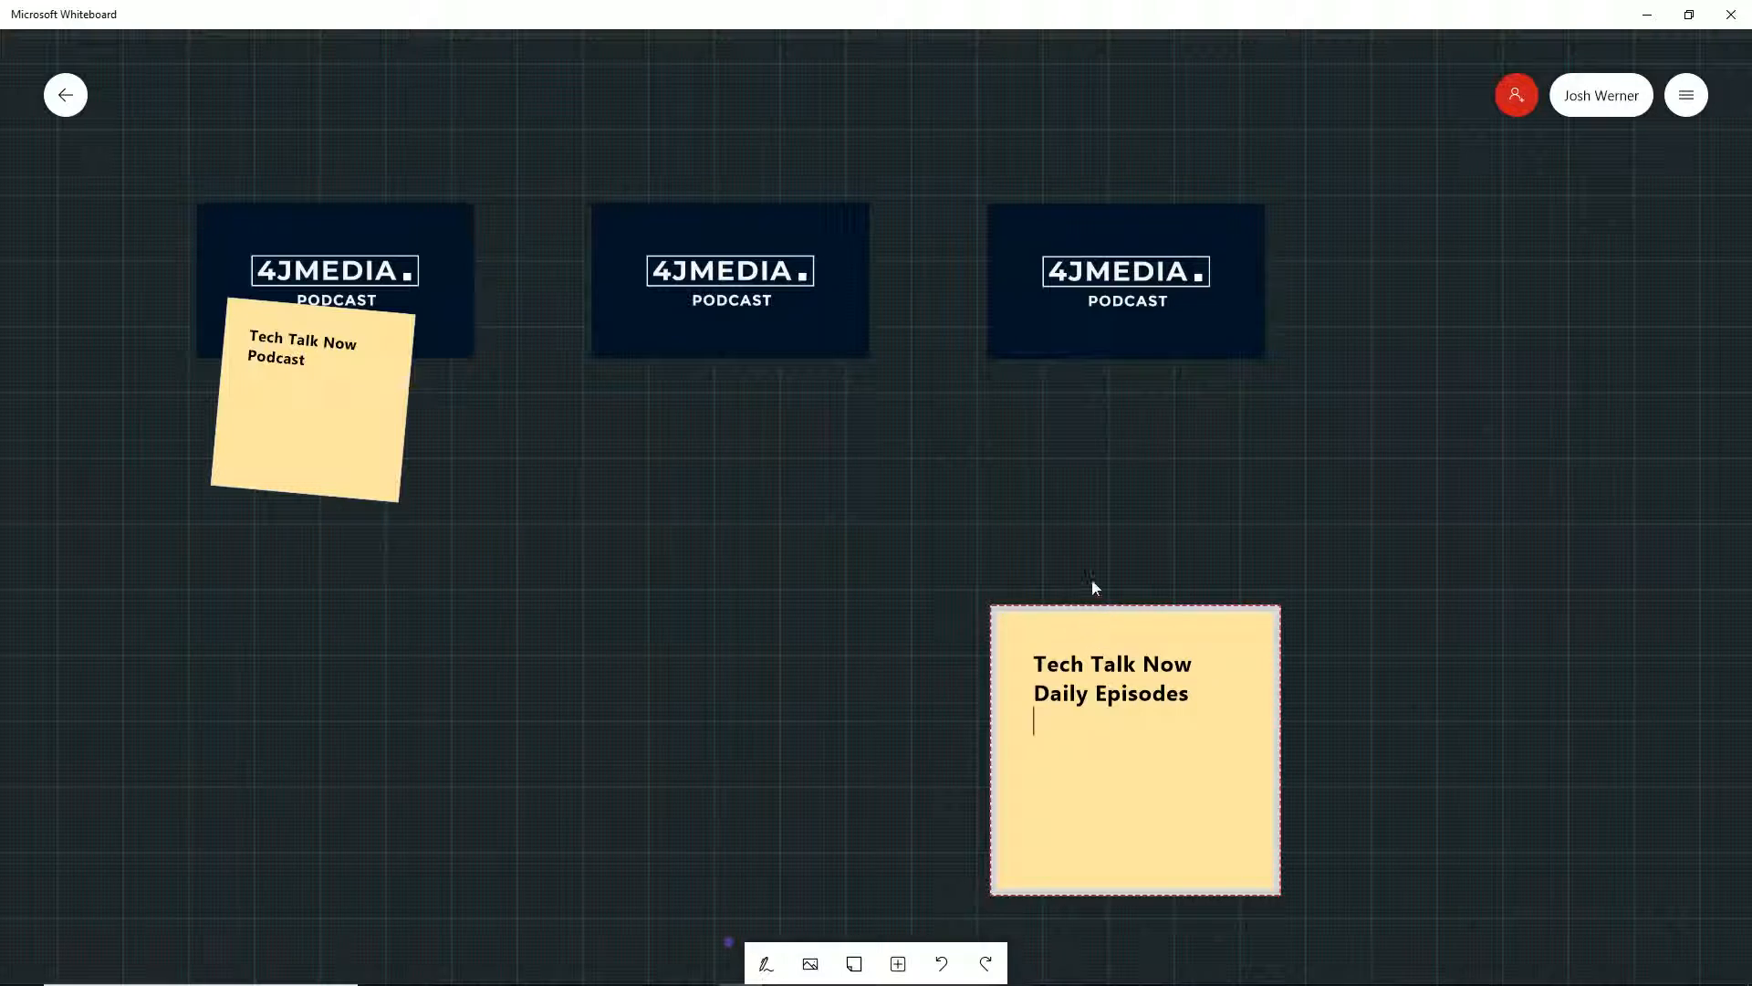
Step: Move the "Tech Talk Now Daily Episodes" note over the lower edge of the second image
click(1092, 581)
click(1090, 639)
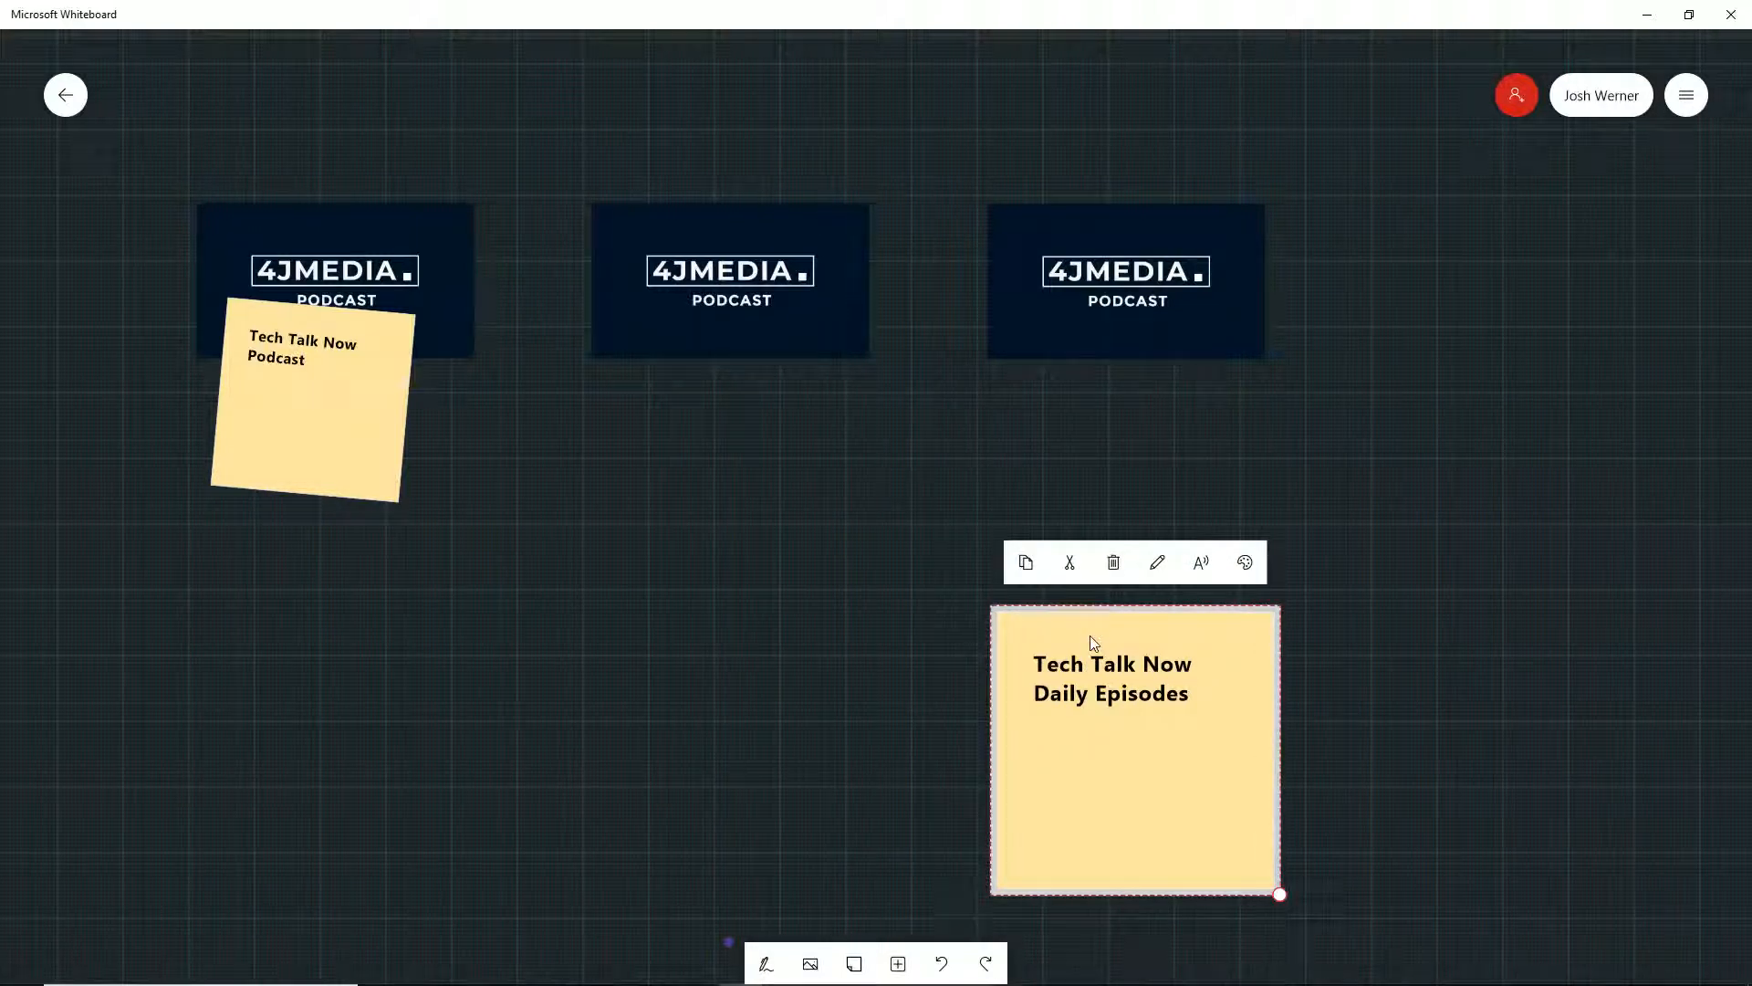
drag(1090, 637, 689, 394)
click(1090, 639)
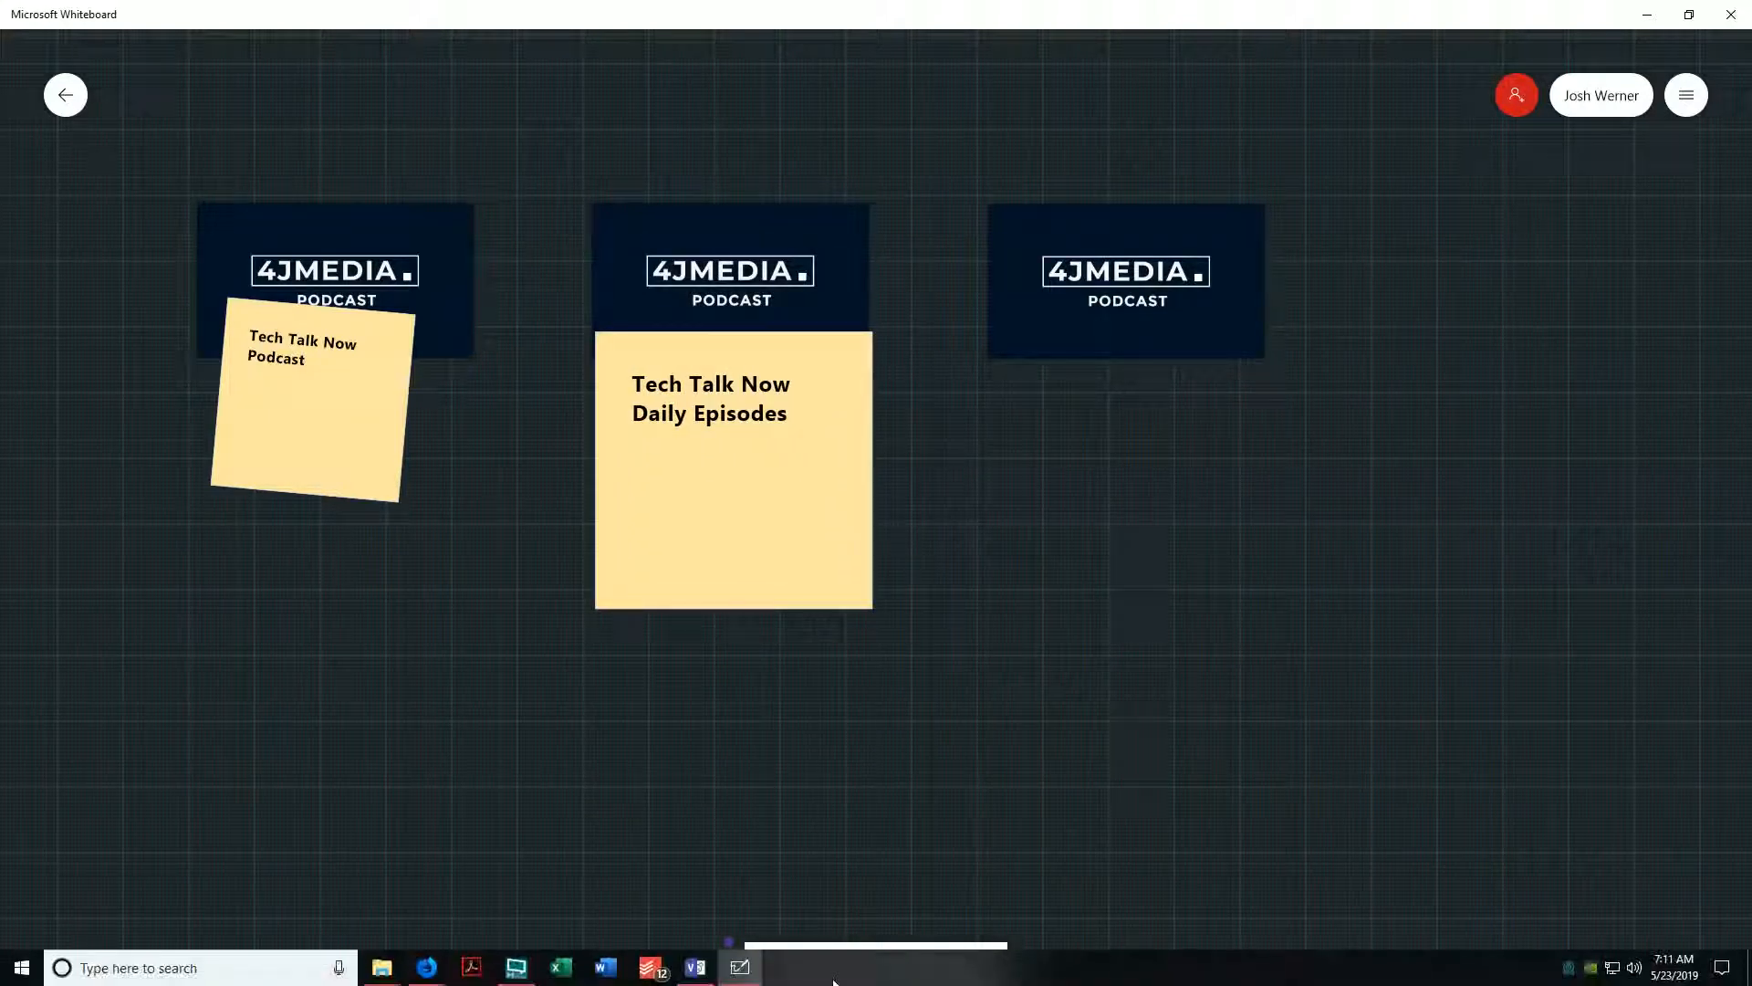
Step: Add a third sticky note reading "Tech Talk Live!" with "Live! Webcast" below it, separated by a blank line
click(810, 964)
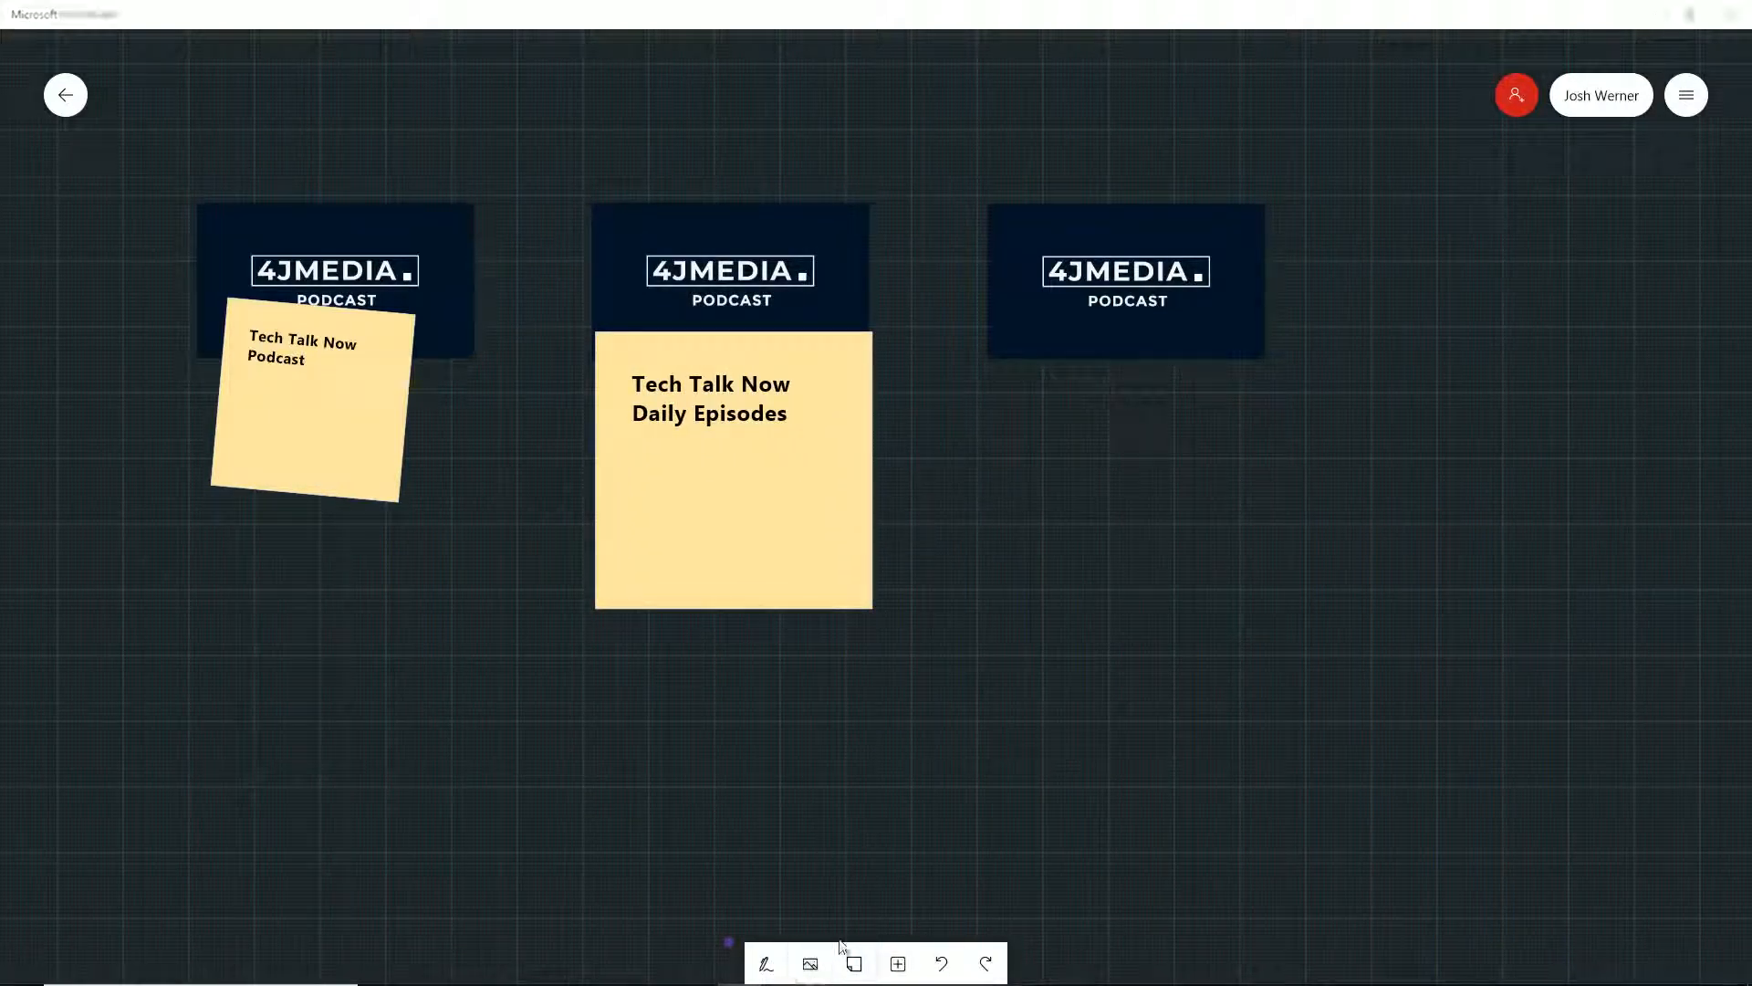
click(806, 467)
click(860, 964)
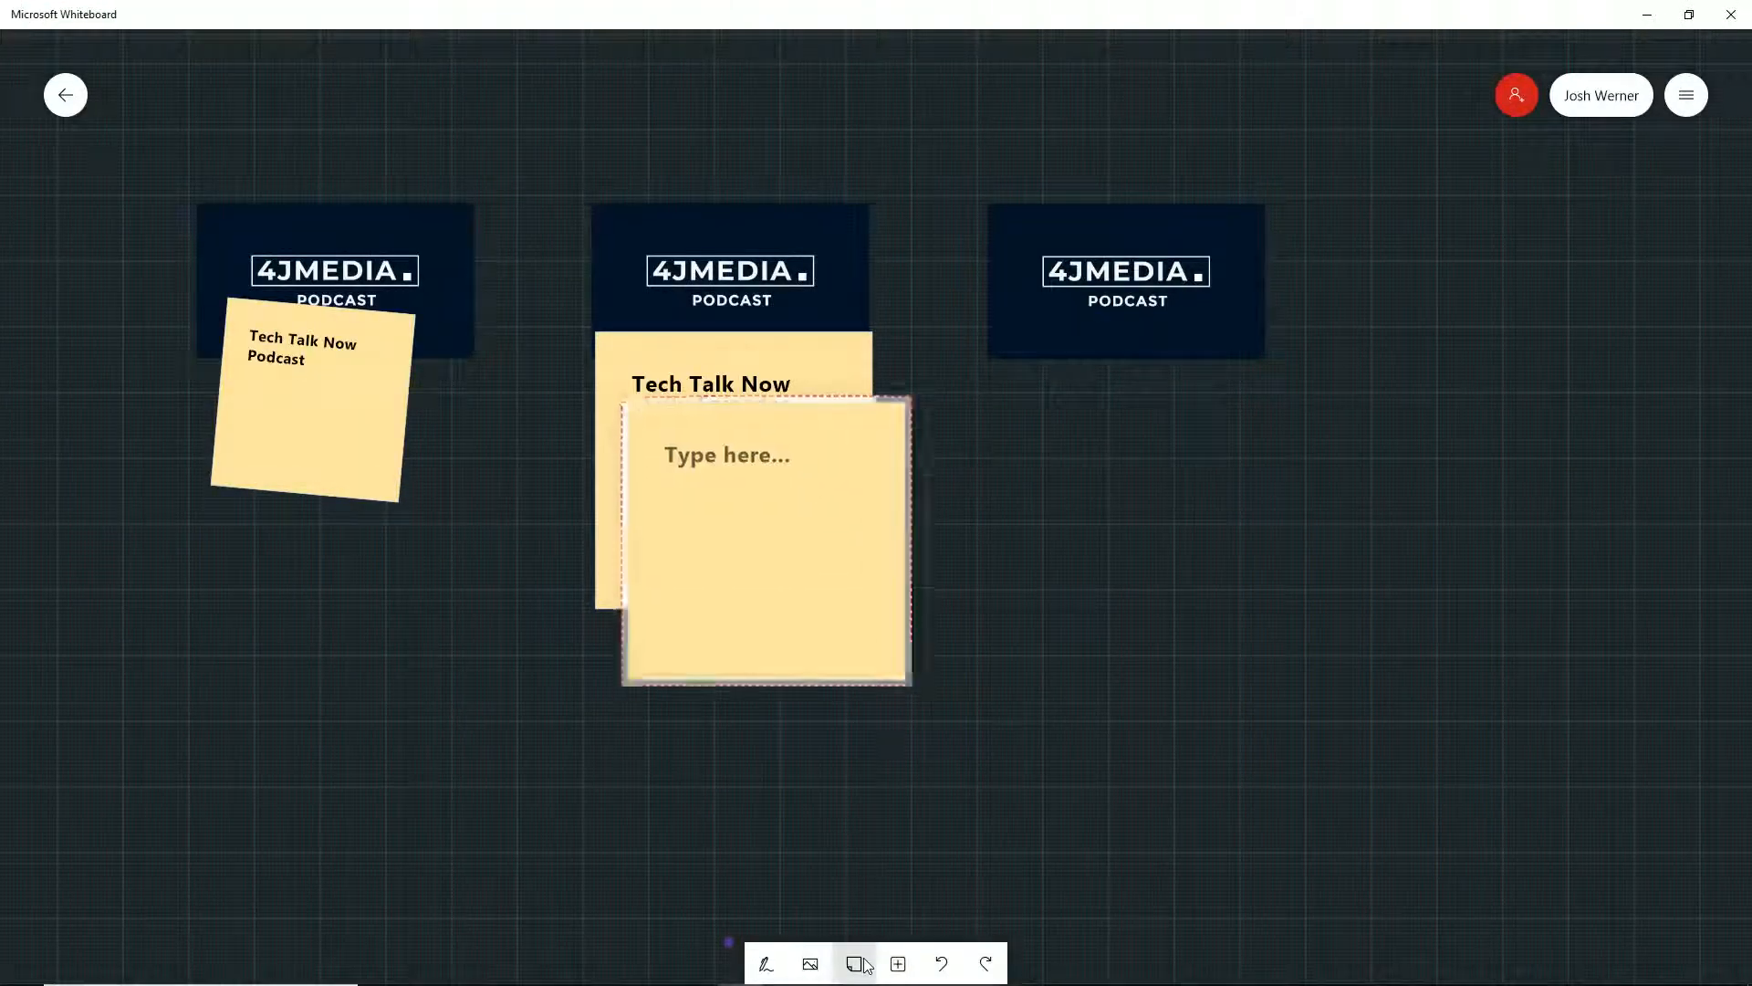
text(Te)
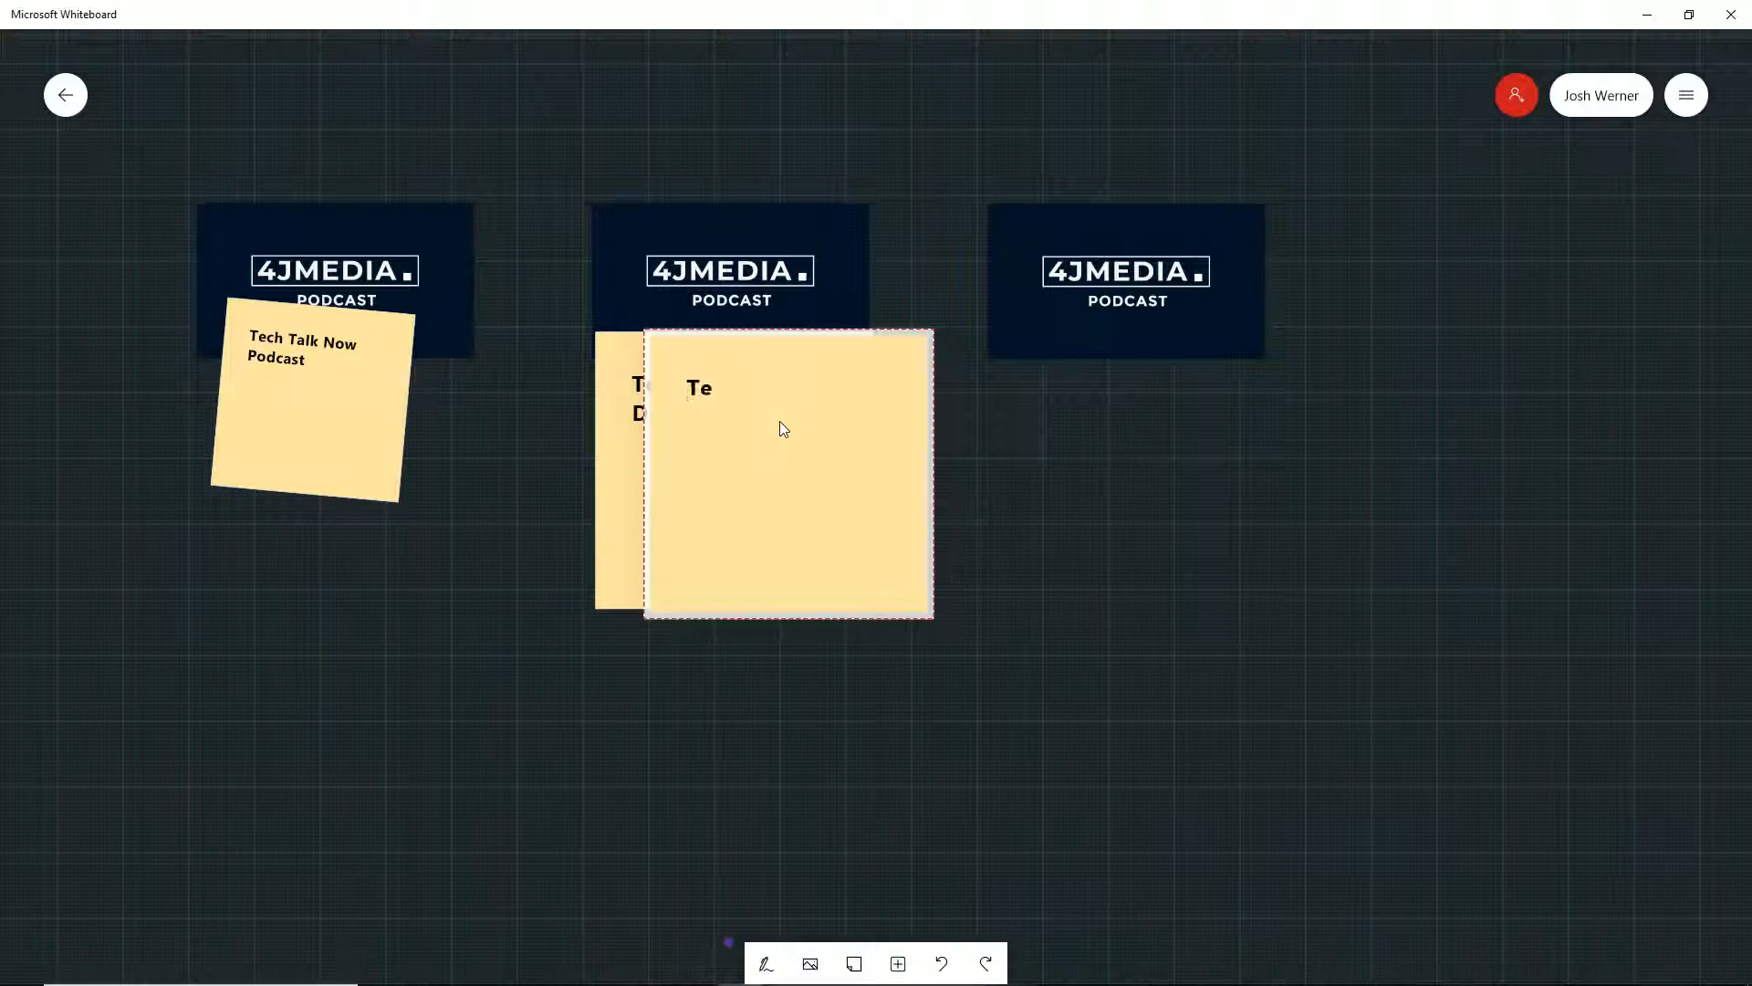
text(ch Talk Live!)
key(Return)
key(BackSpace)
key(Return)
key(Return)
text(Live! Webcast)
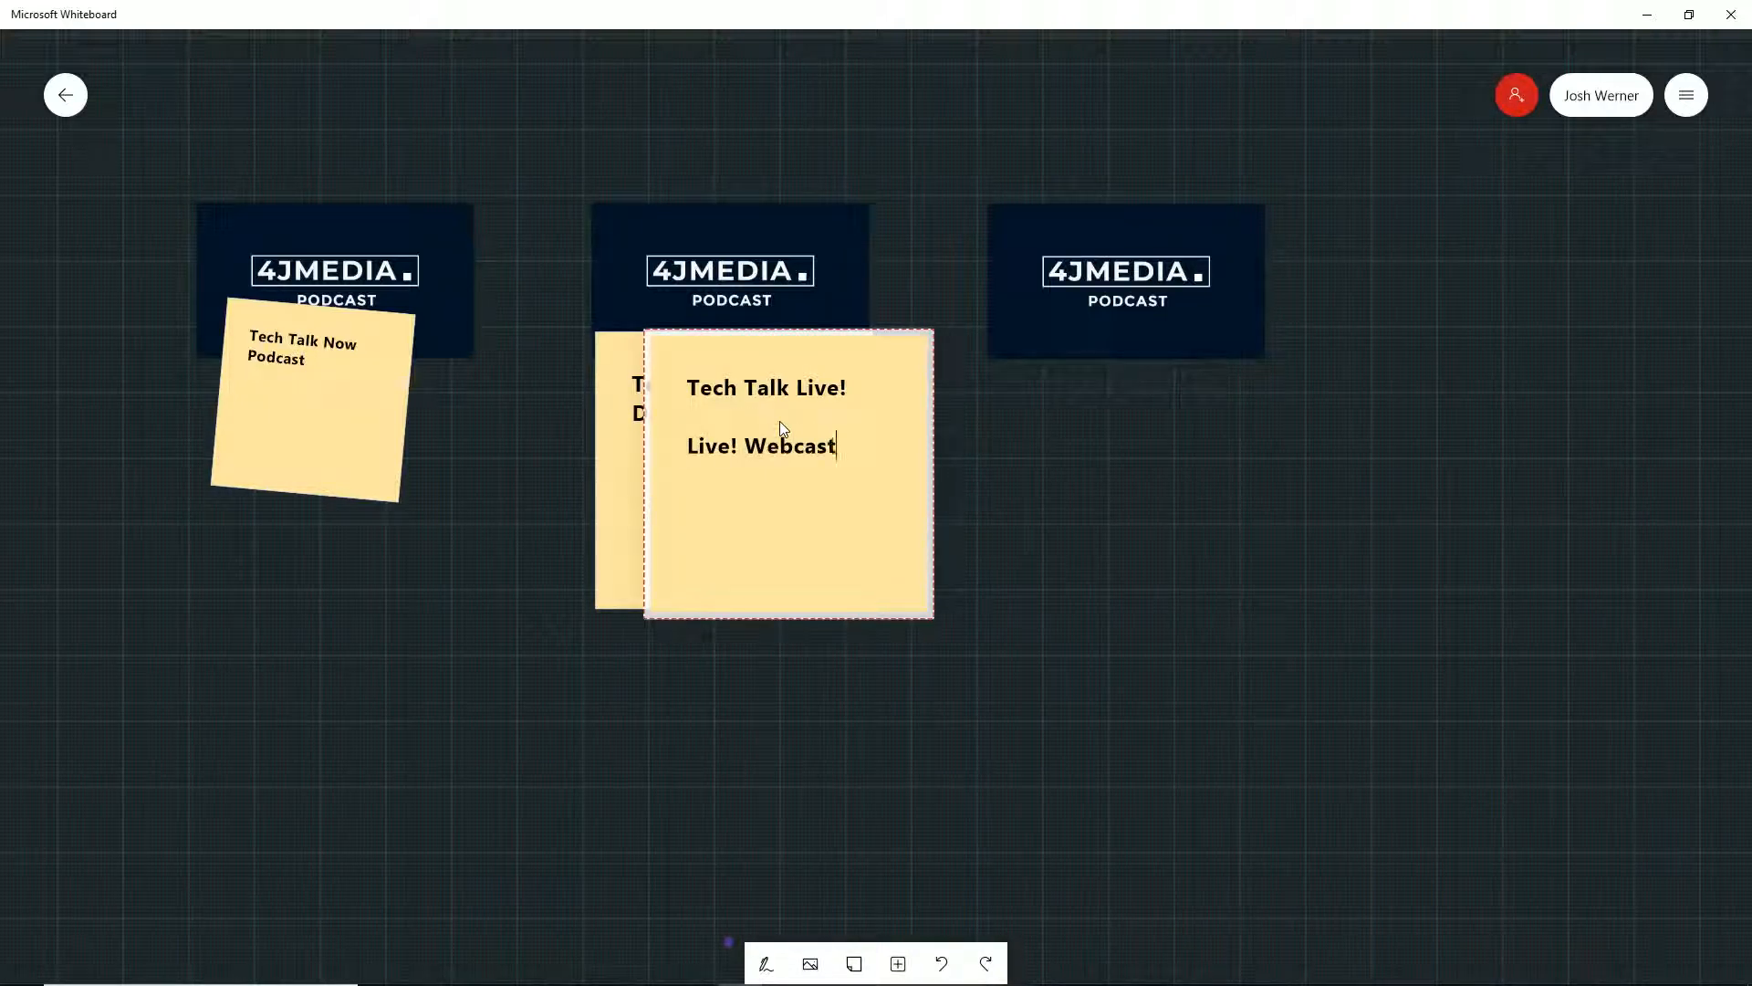
Step: Move the "Tech Talk Live!" note to the right so it covers the lower edge of the third image
click(925, 460)
click(901, 473)
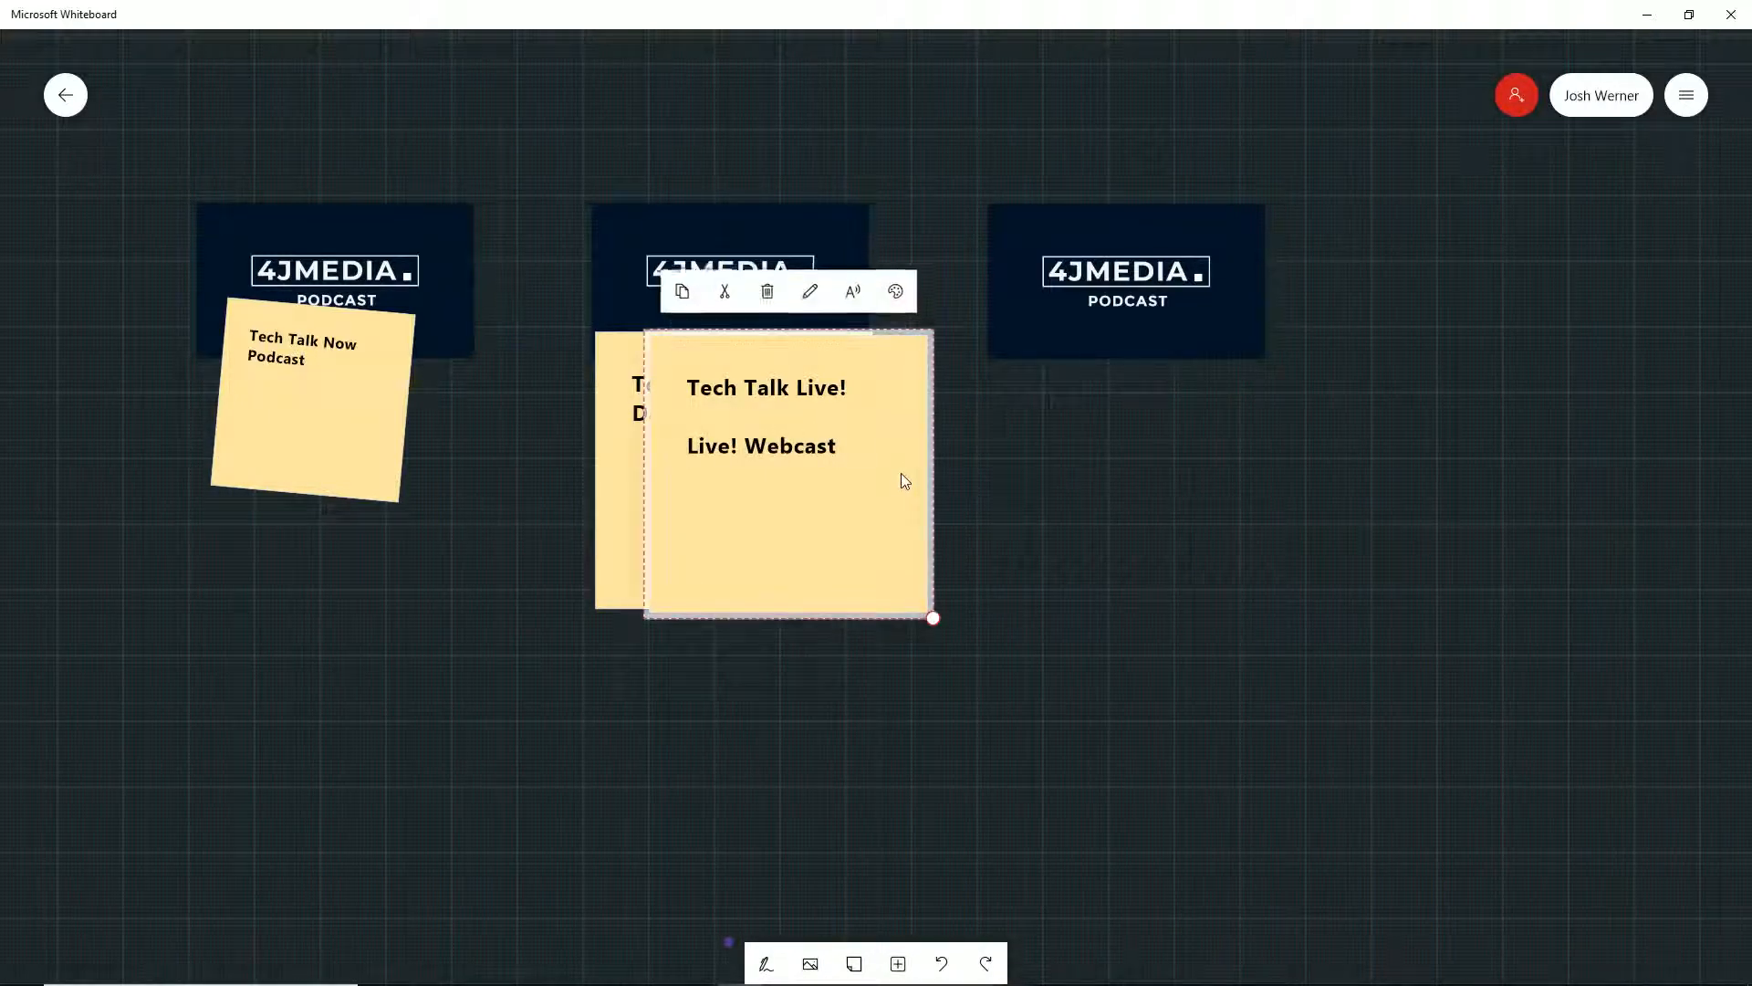
key(Right)
key(Right)
key(Right)
key(Right)
key(Right)
key(Right)
key(Right)
key(Right)
key(Right)
key(Right)
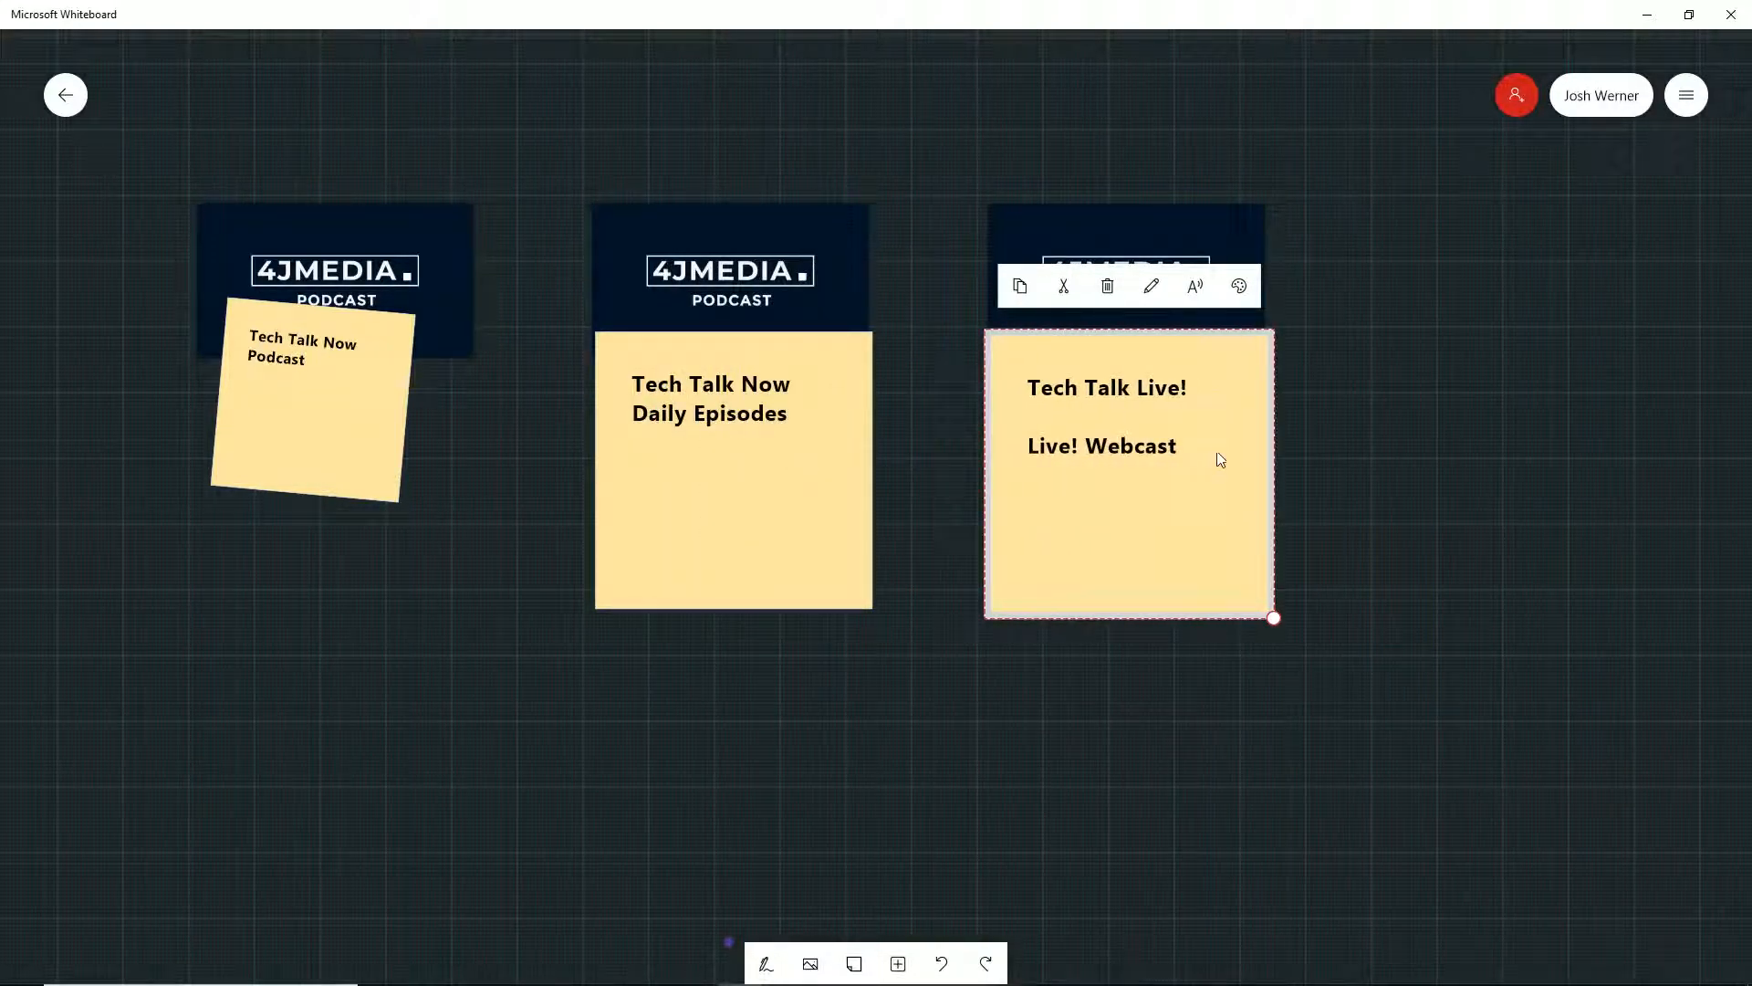
Step: Bring the first image in front of its sticky note, and put the note back on top
click(1425, 409)
click(414, 244)
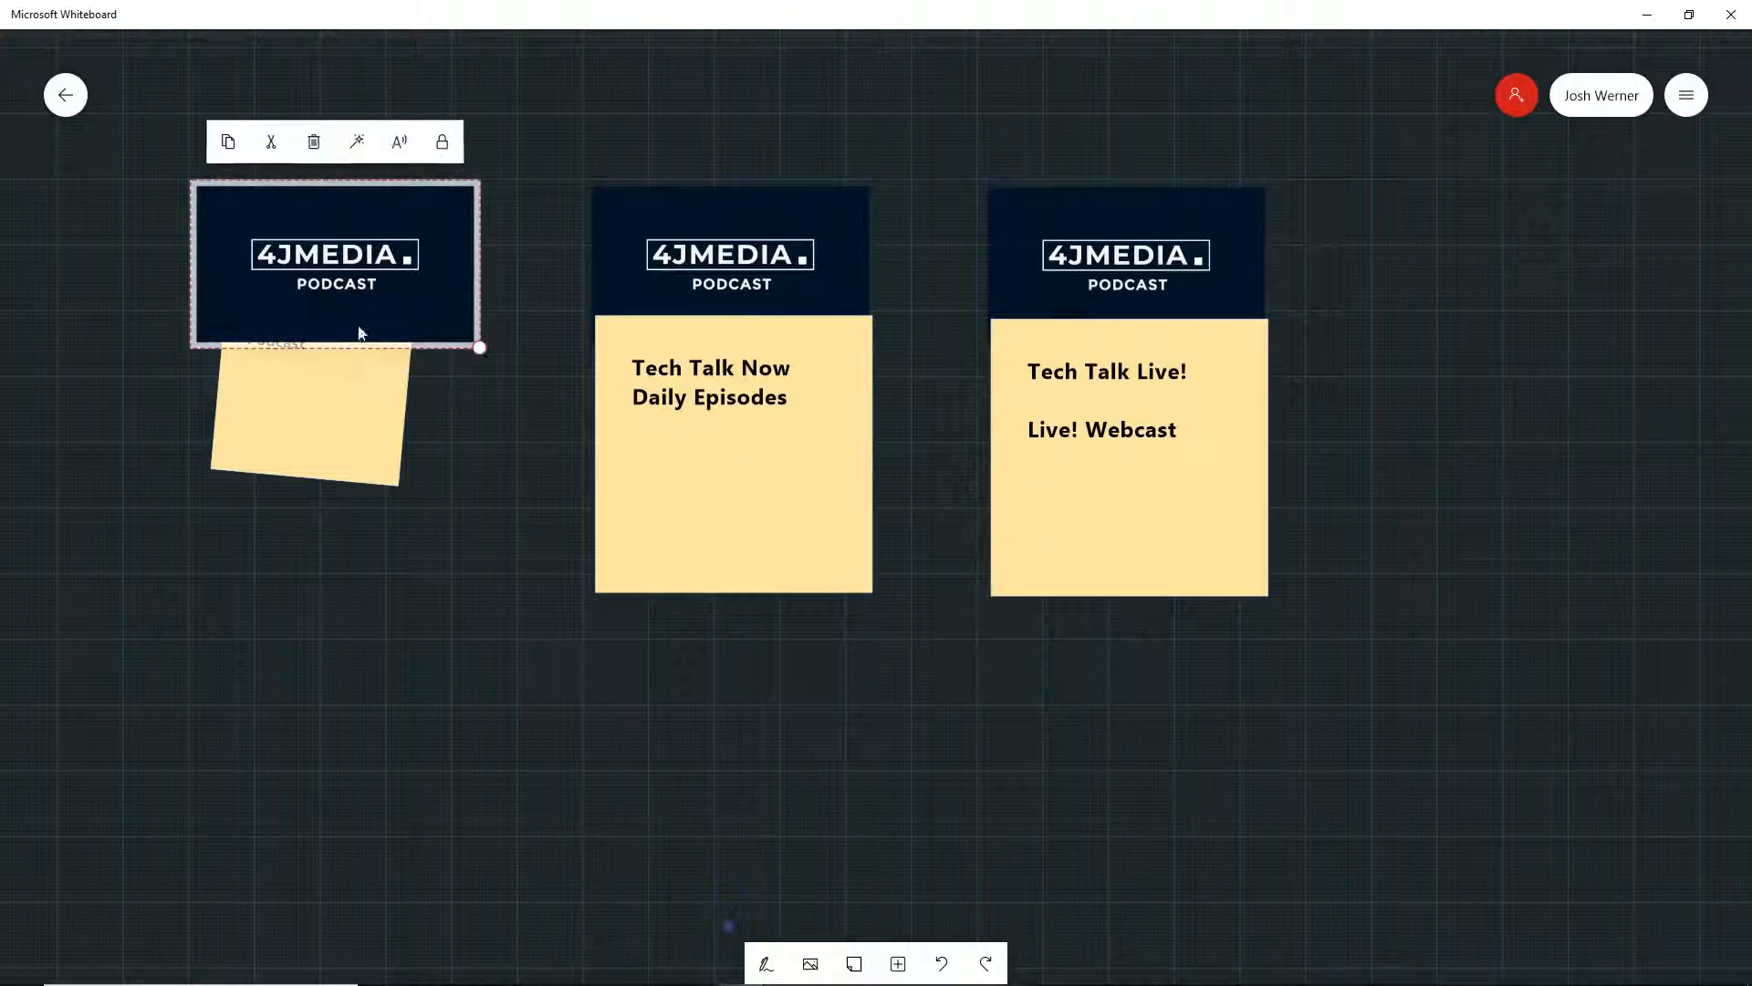
click(326, 371)
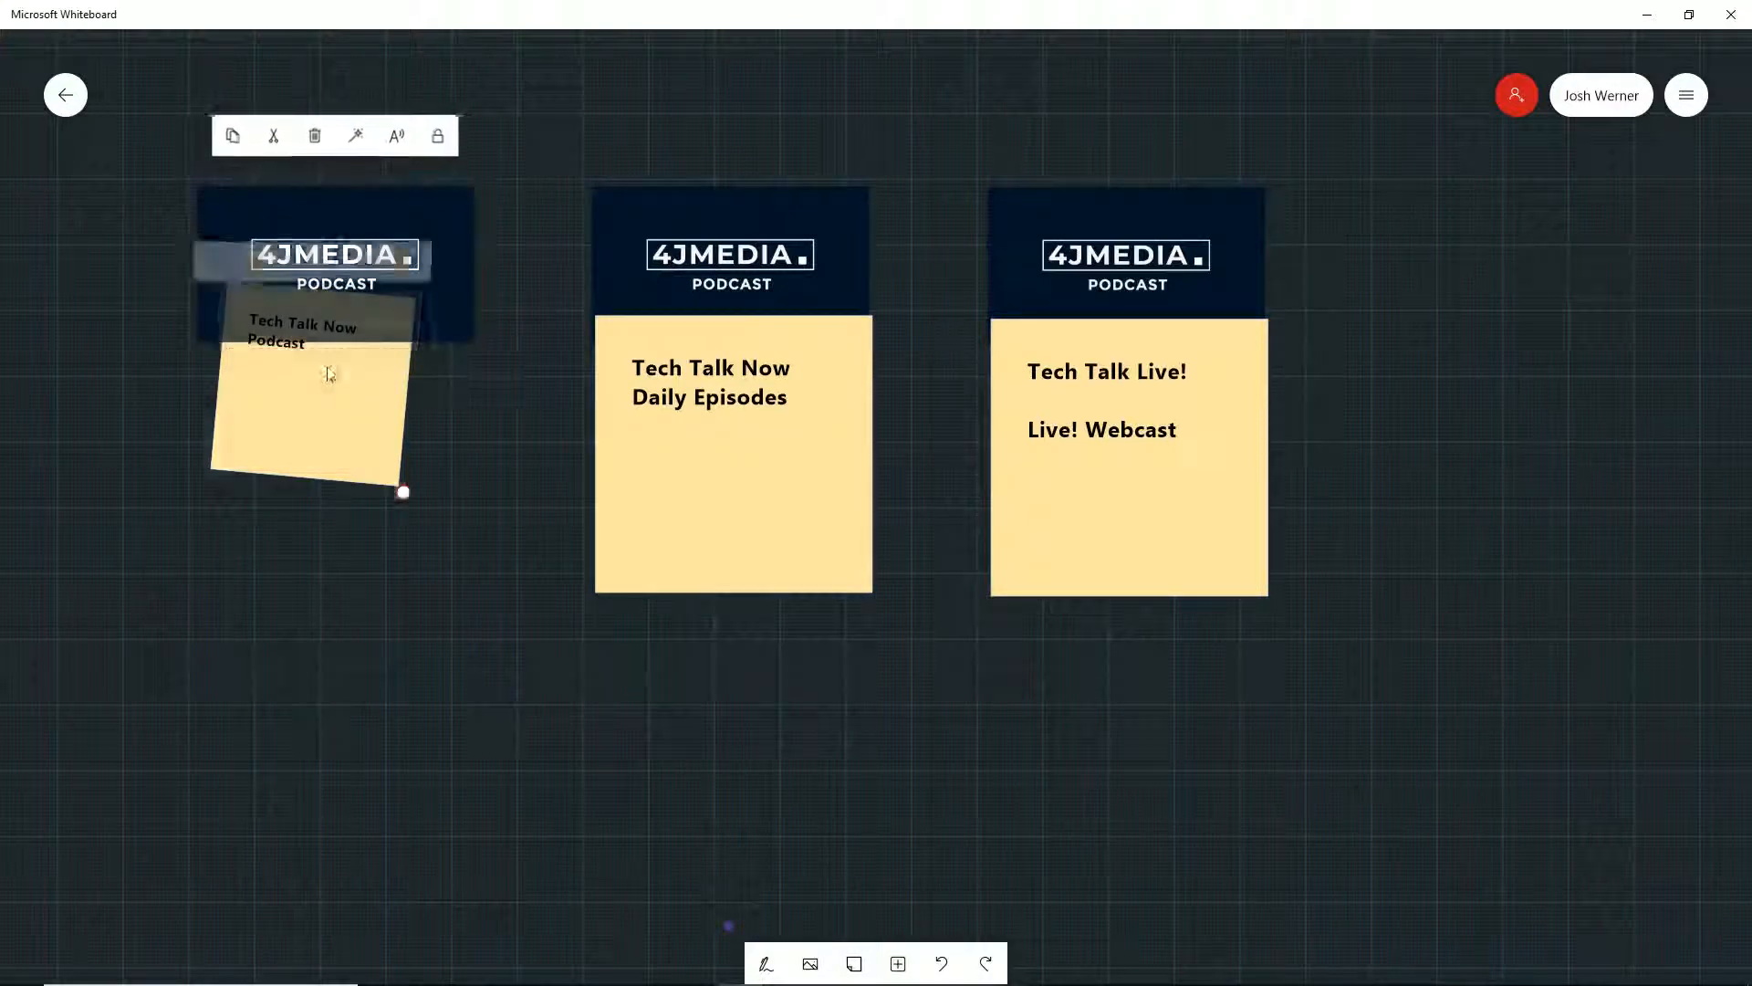
Step: Try to insert a picture from the camera and close the camera window
click(902, 974)
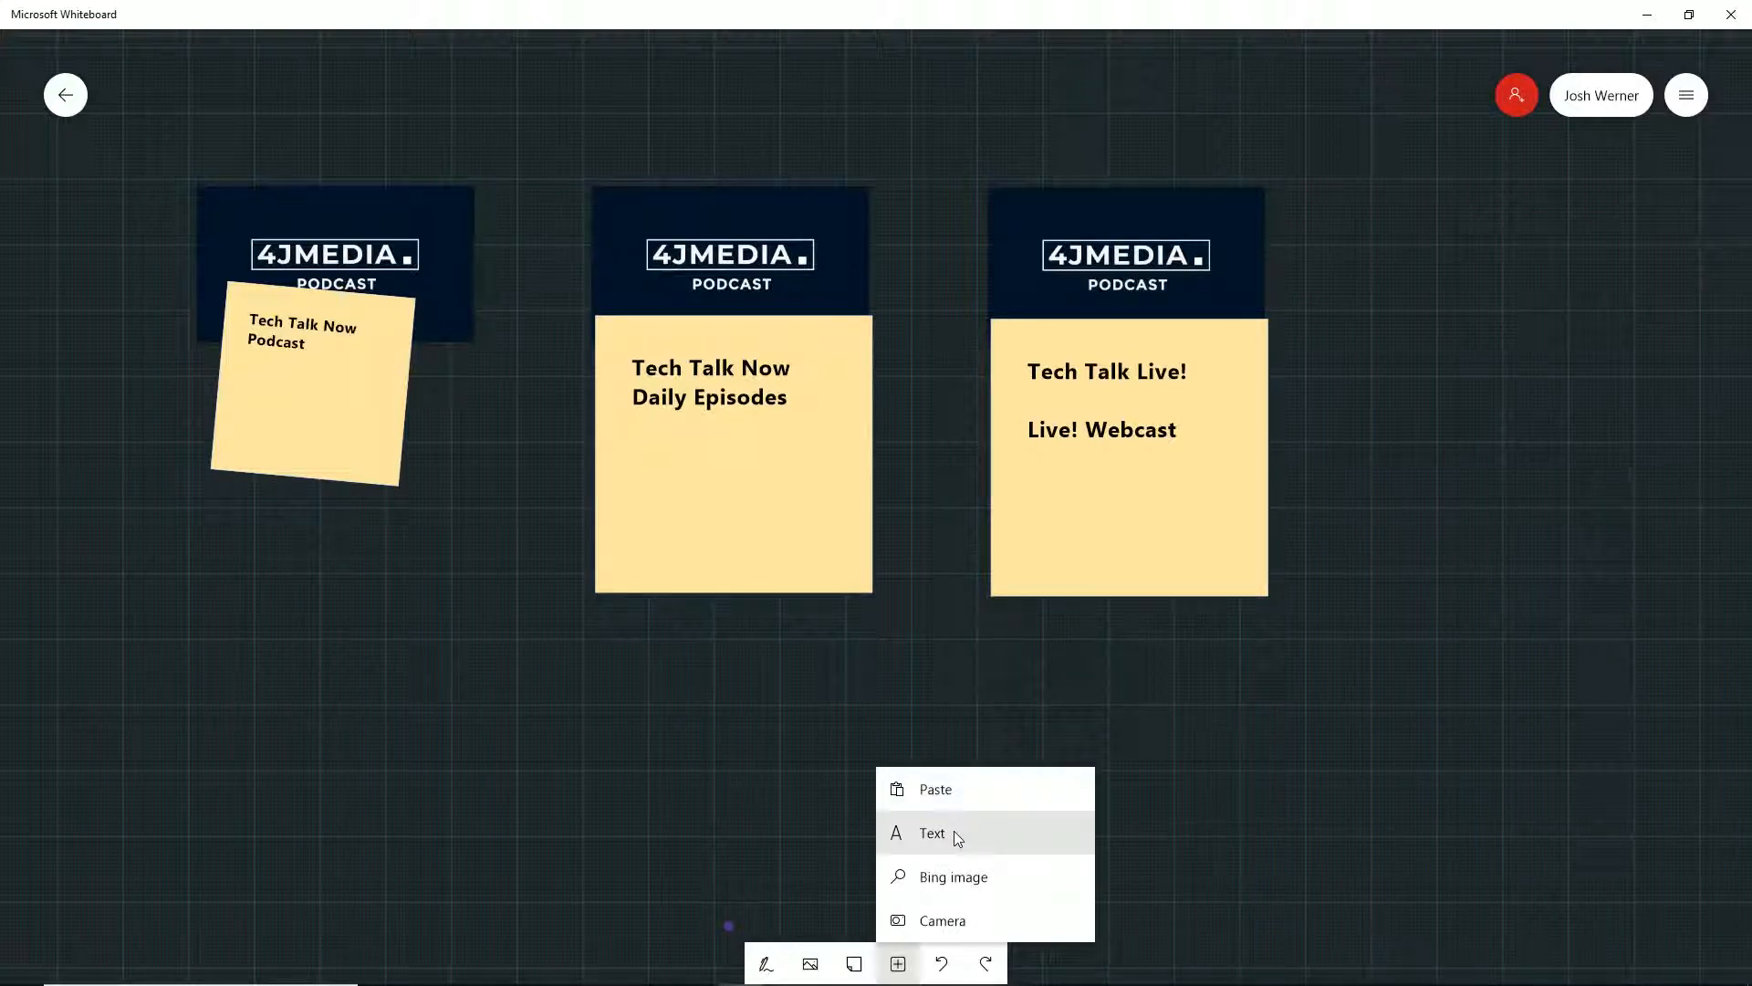
click(944, 920)
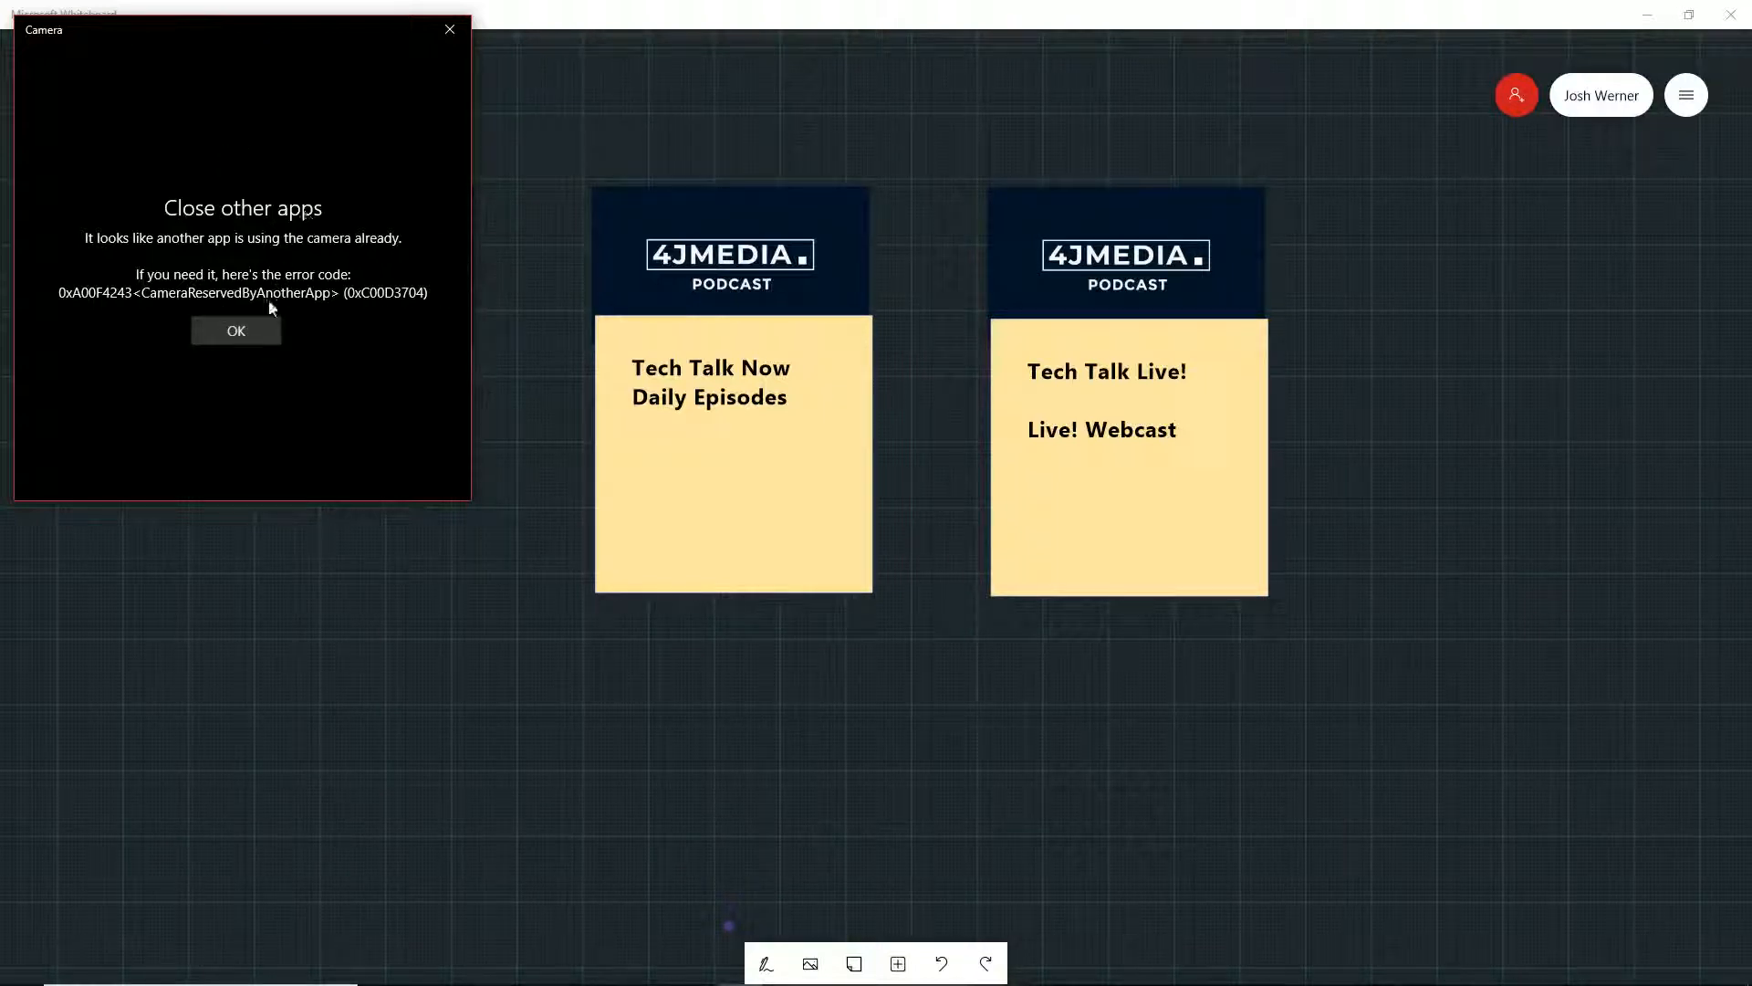
click(450, 30)
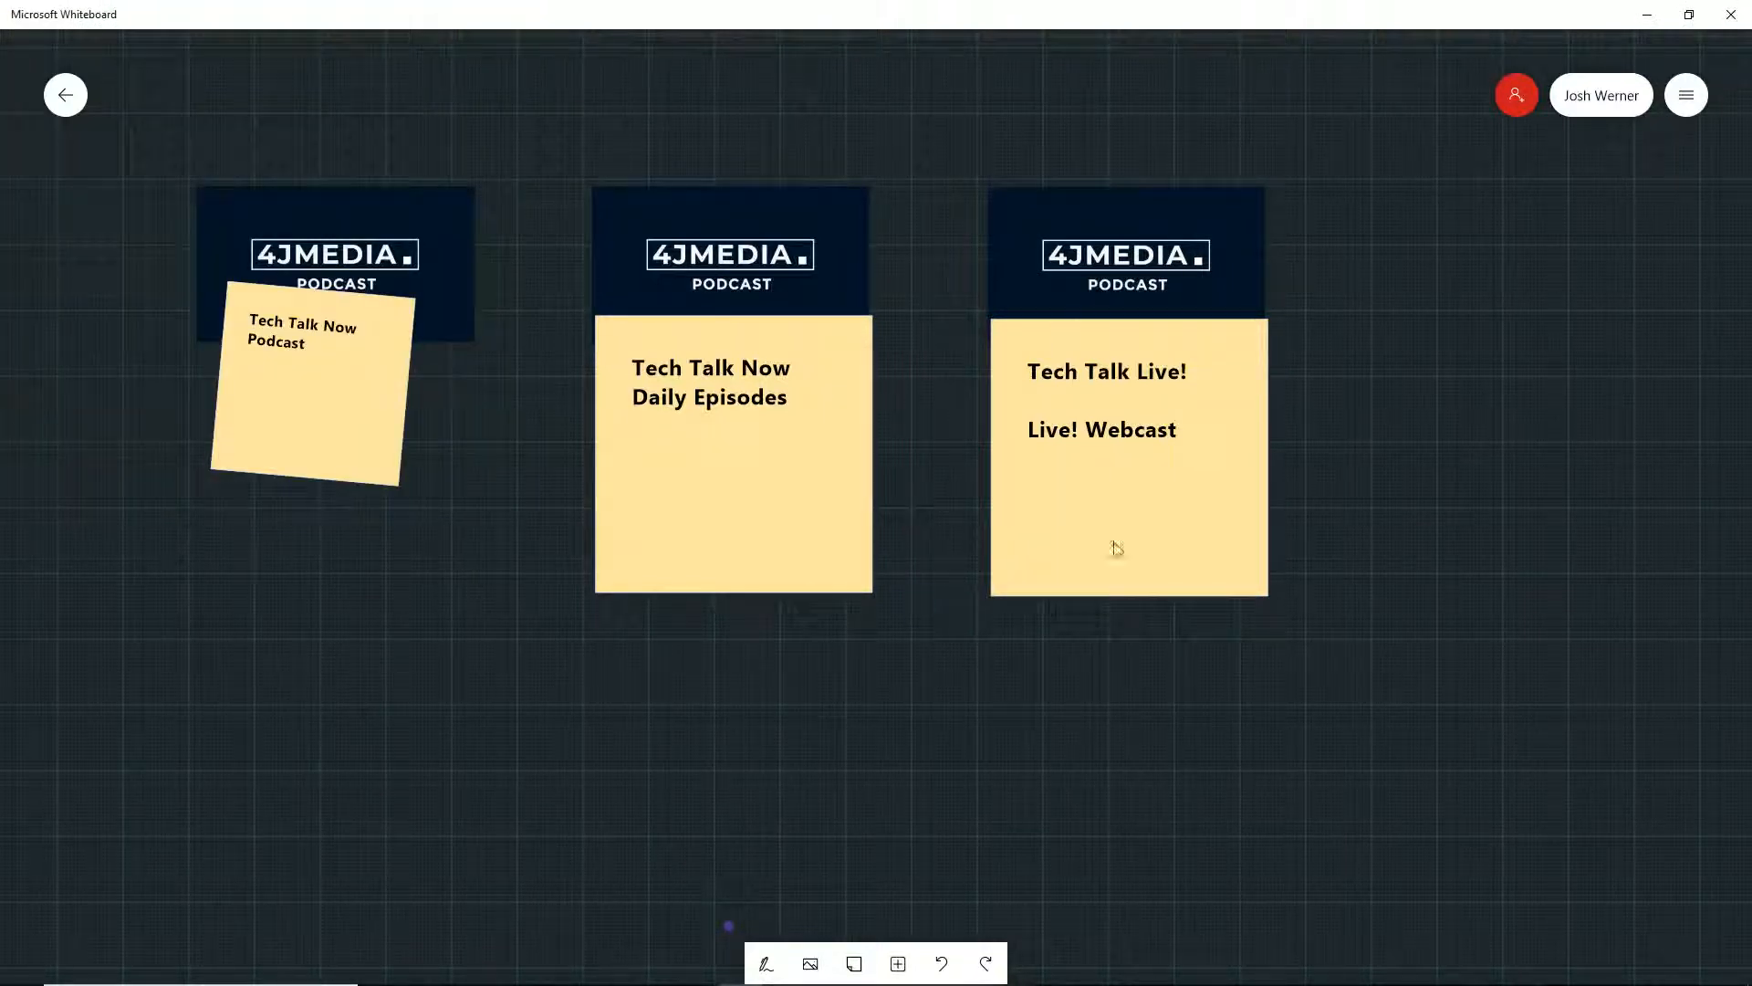
Step: Insert a text box reading "this is text" at the lower edge of the third sticky note
click(898, 963)
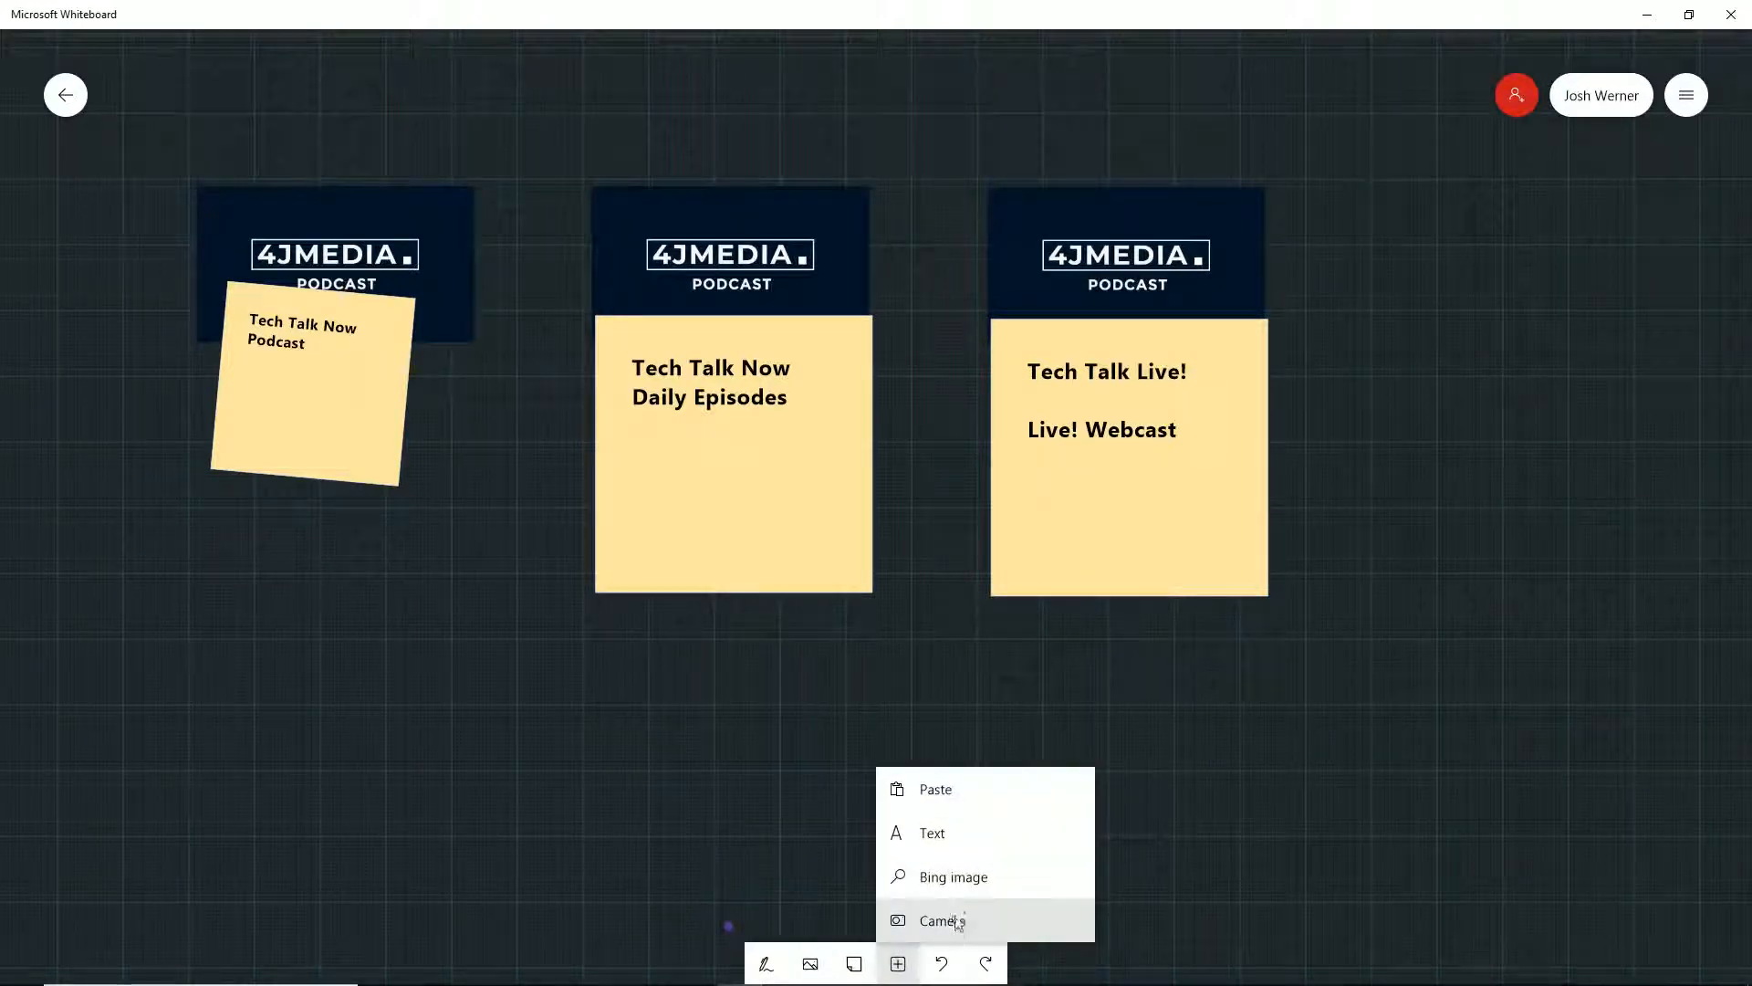
click(946, 829)
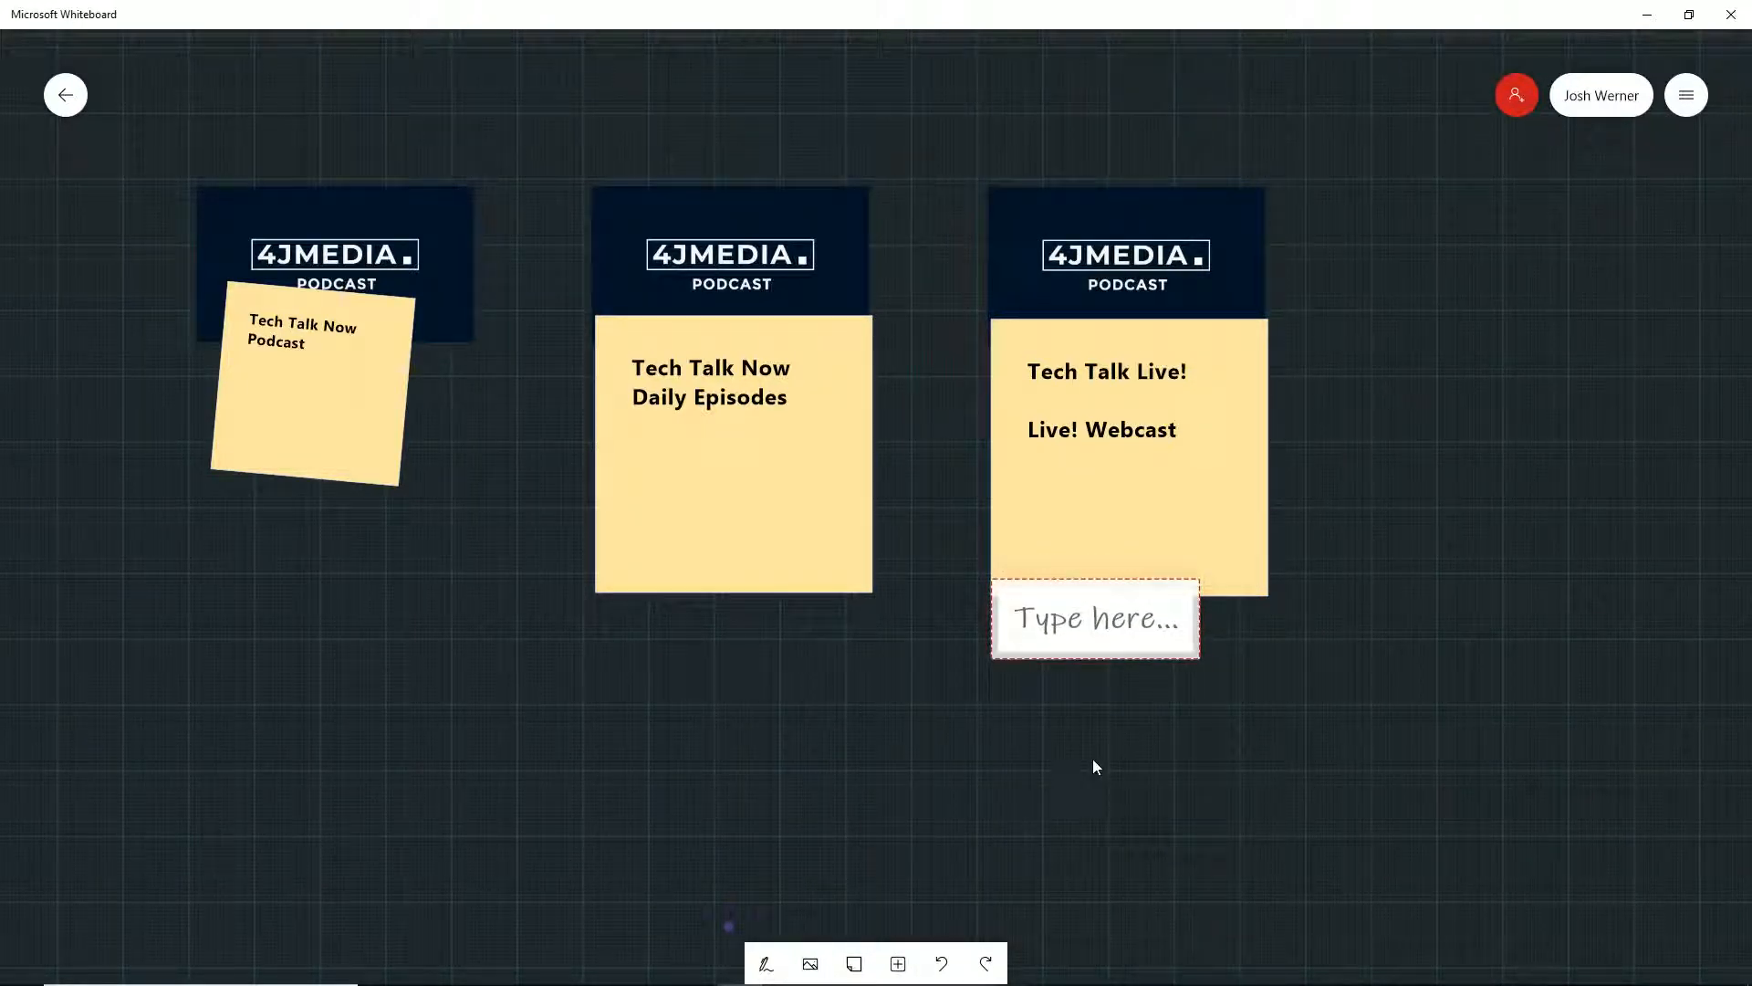
text(this is text)
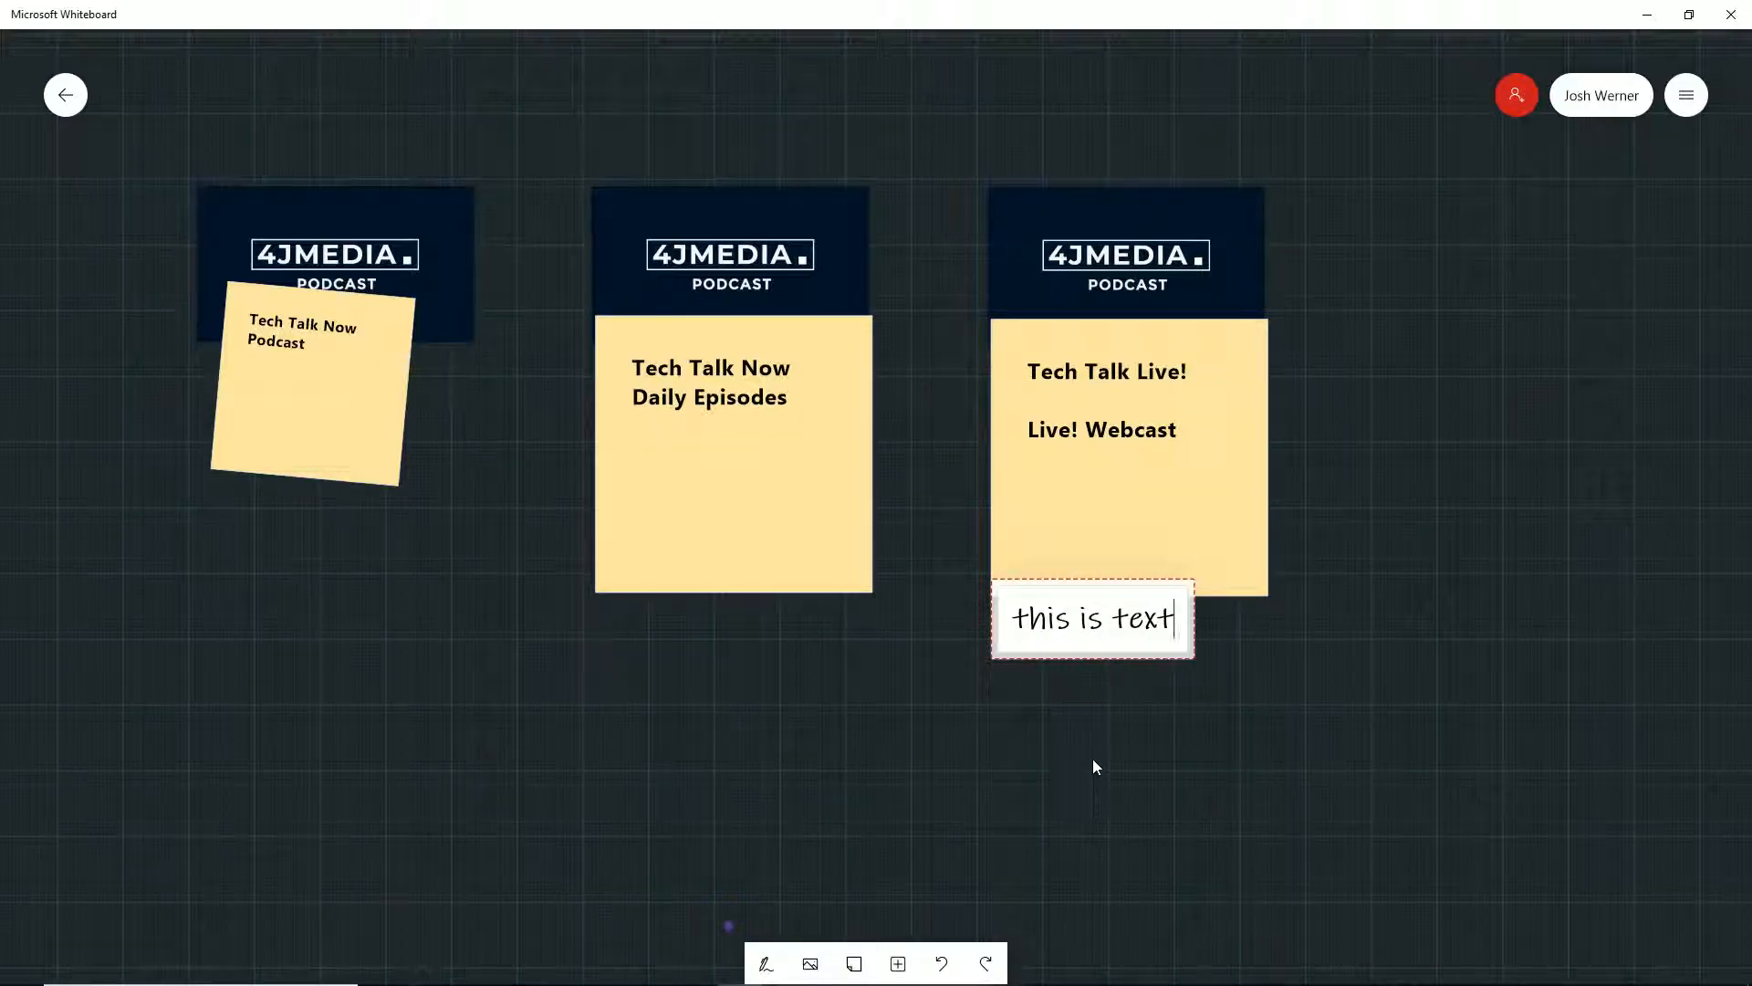
Step: Move the "this is text" text box to the empty area below the third sticky note and nudge that note slightly
click(1095, 765)
click(1136, 628)
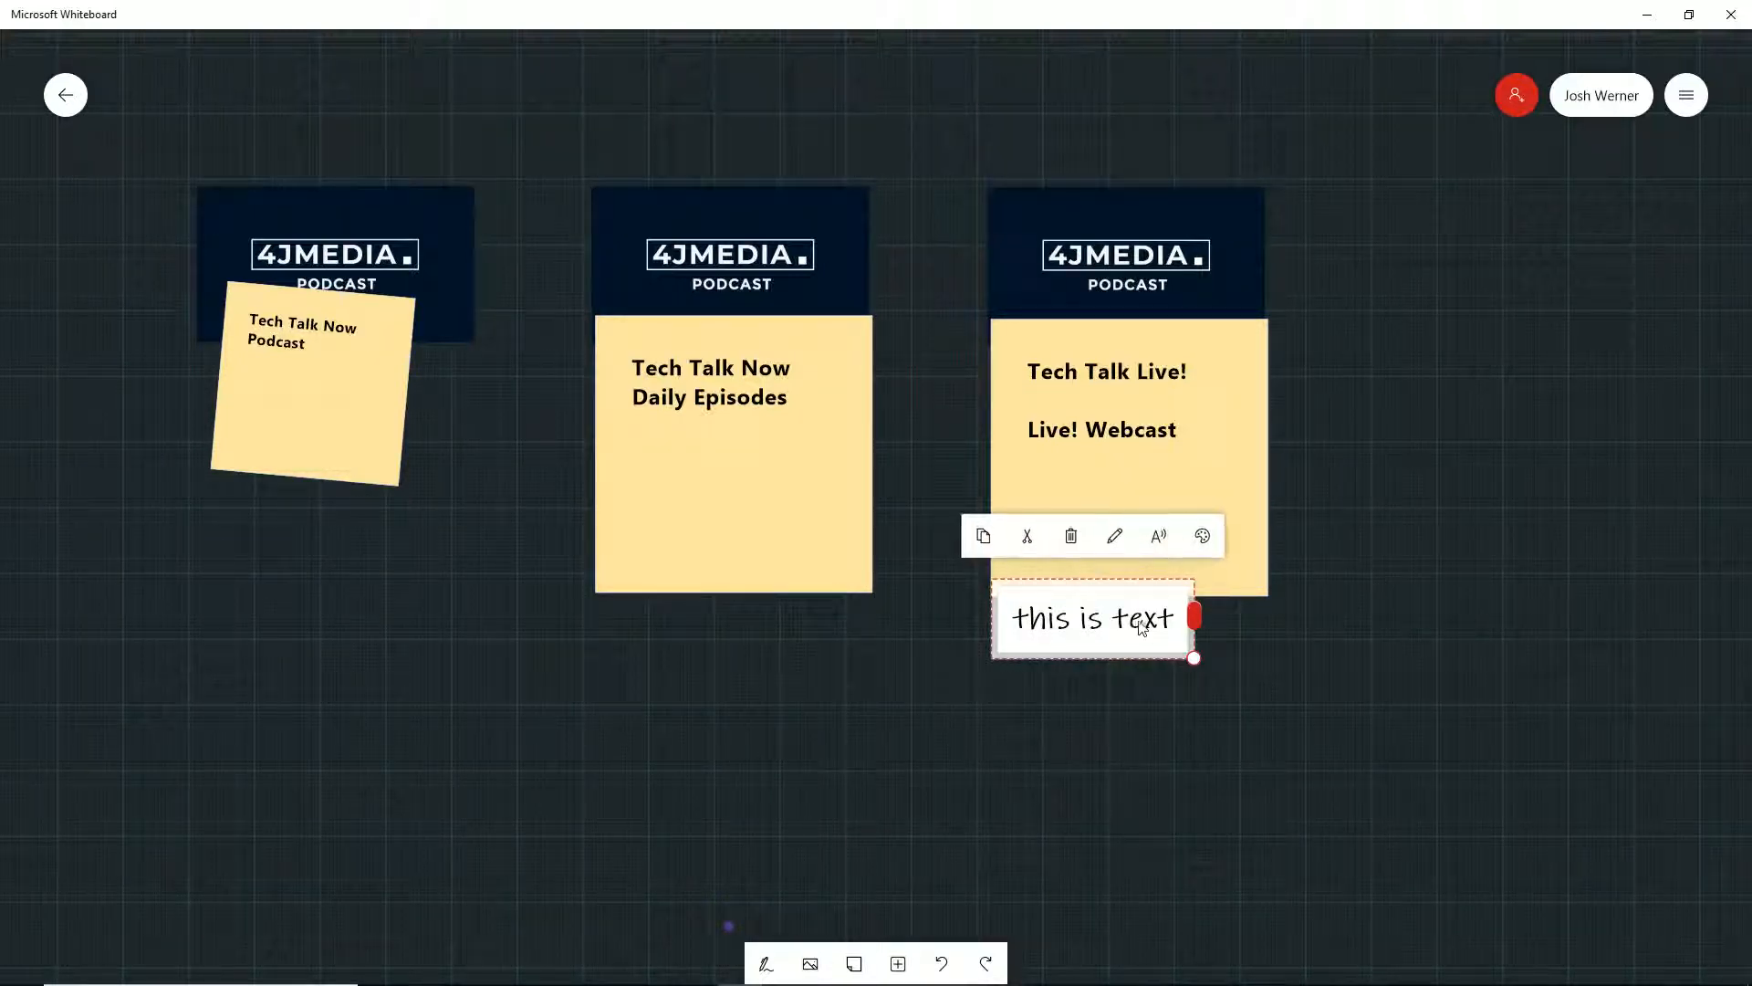
drag(1137, 628, 1169, 683)
click(1166, 508)
mouse_move(1166, 509)
mouse_down()
mouse_move(892, 540)
mouse_move(422, 633)
mouse_move(386, 696)
mouse_move(714, 652)
mouse_move(1174, 551)
mouse_move(1139, 507)
mouse_up()
Step: Shift the second sticky note and its image slightly upward, keeping the note in front of the image's lower edge
mouse_move(708, 489)
mouse_down()
mouse_move(576, 659)
mouse_move(231, 743)
mouse_move(771, 551)
mouse_move(696, 467)
mouse_up()
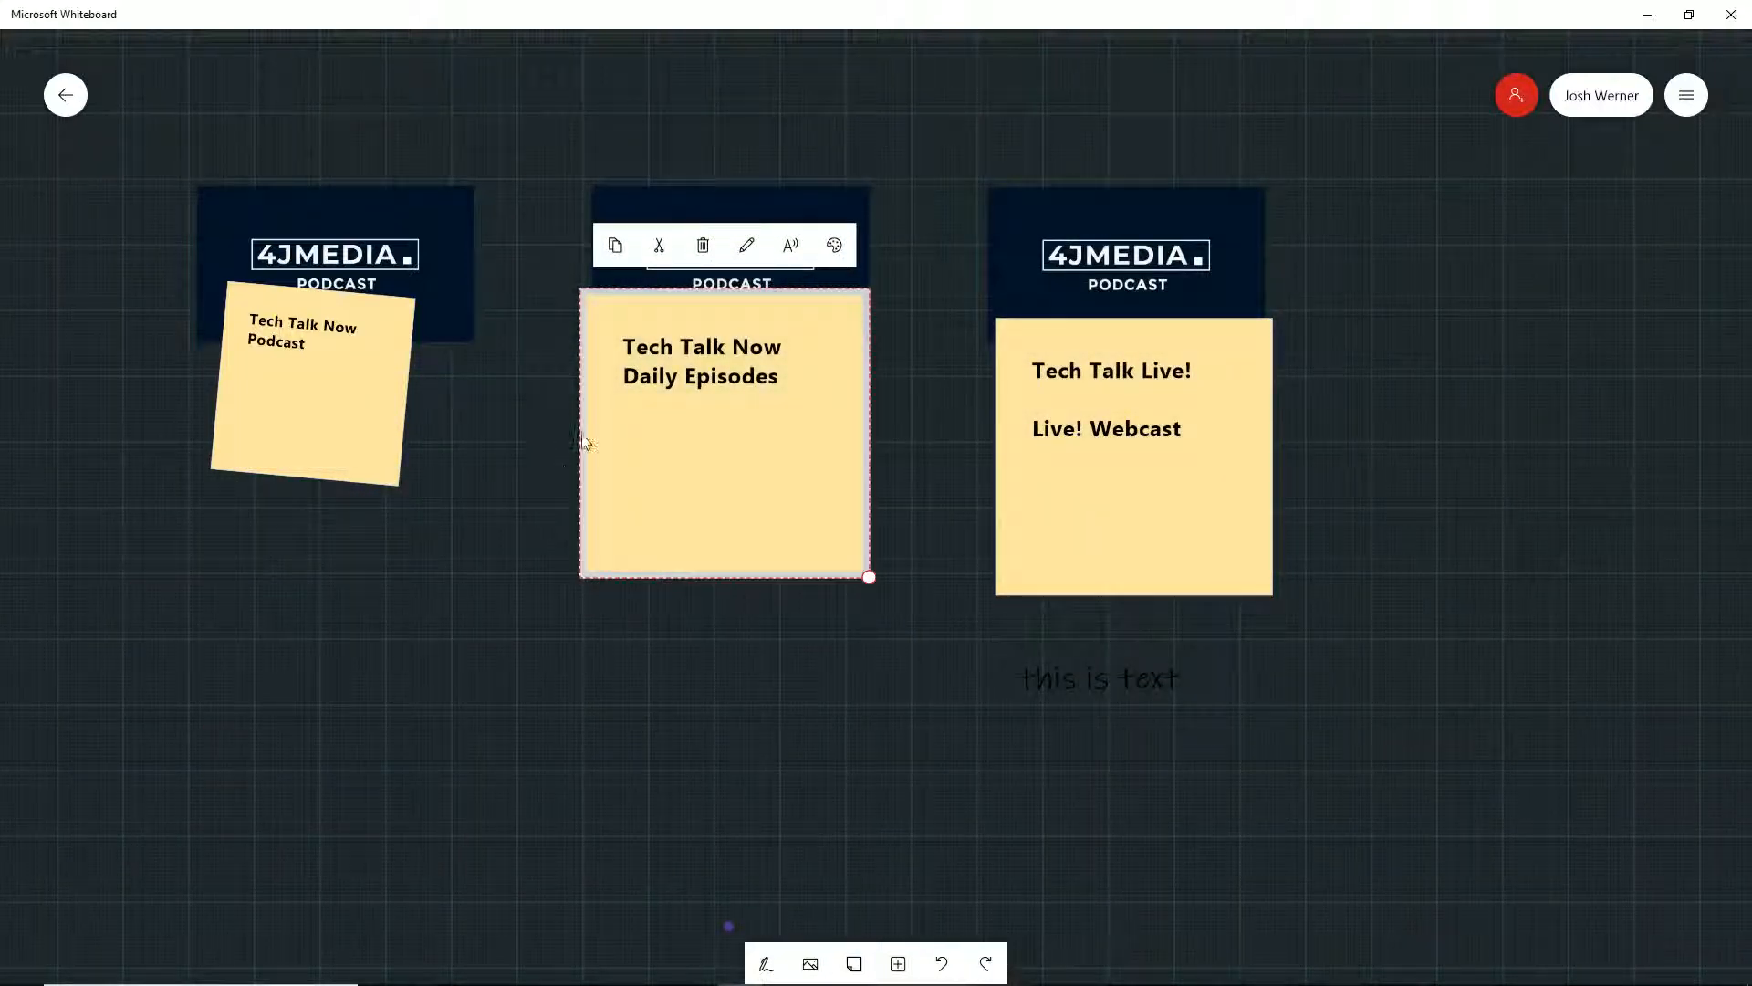
drag(583, 438, 524, 470)
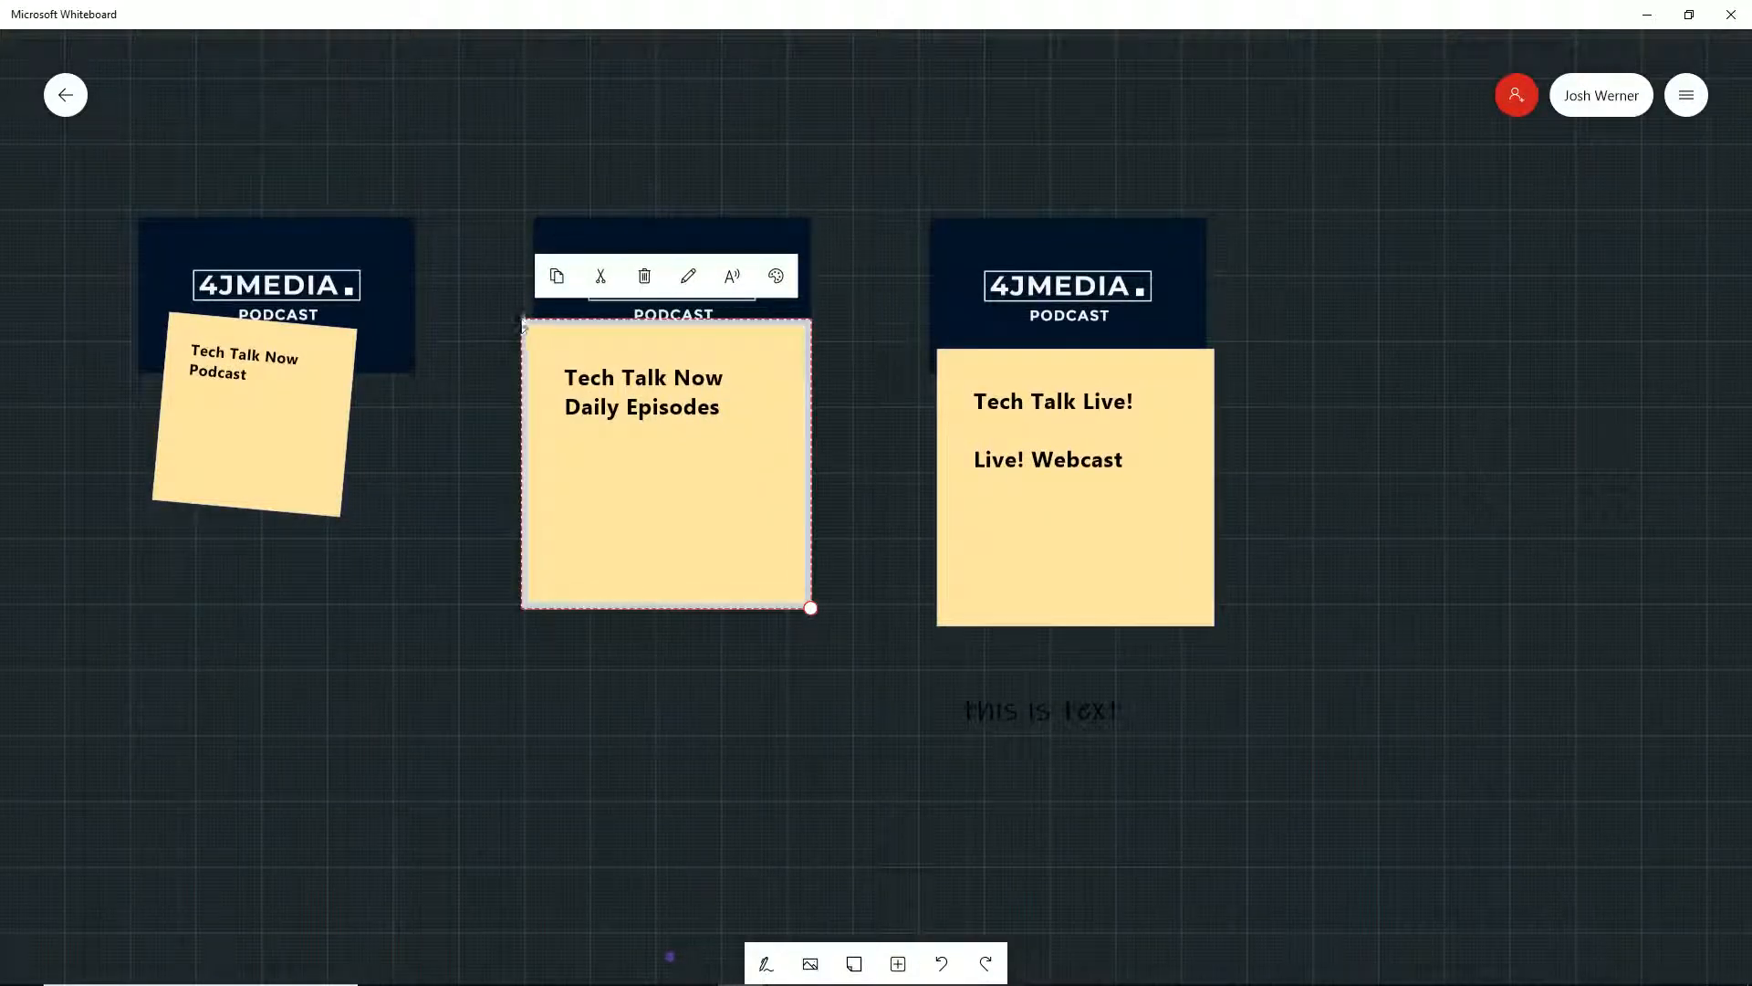
click(645, 239)
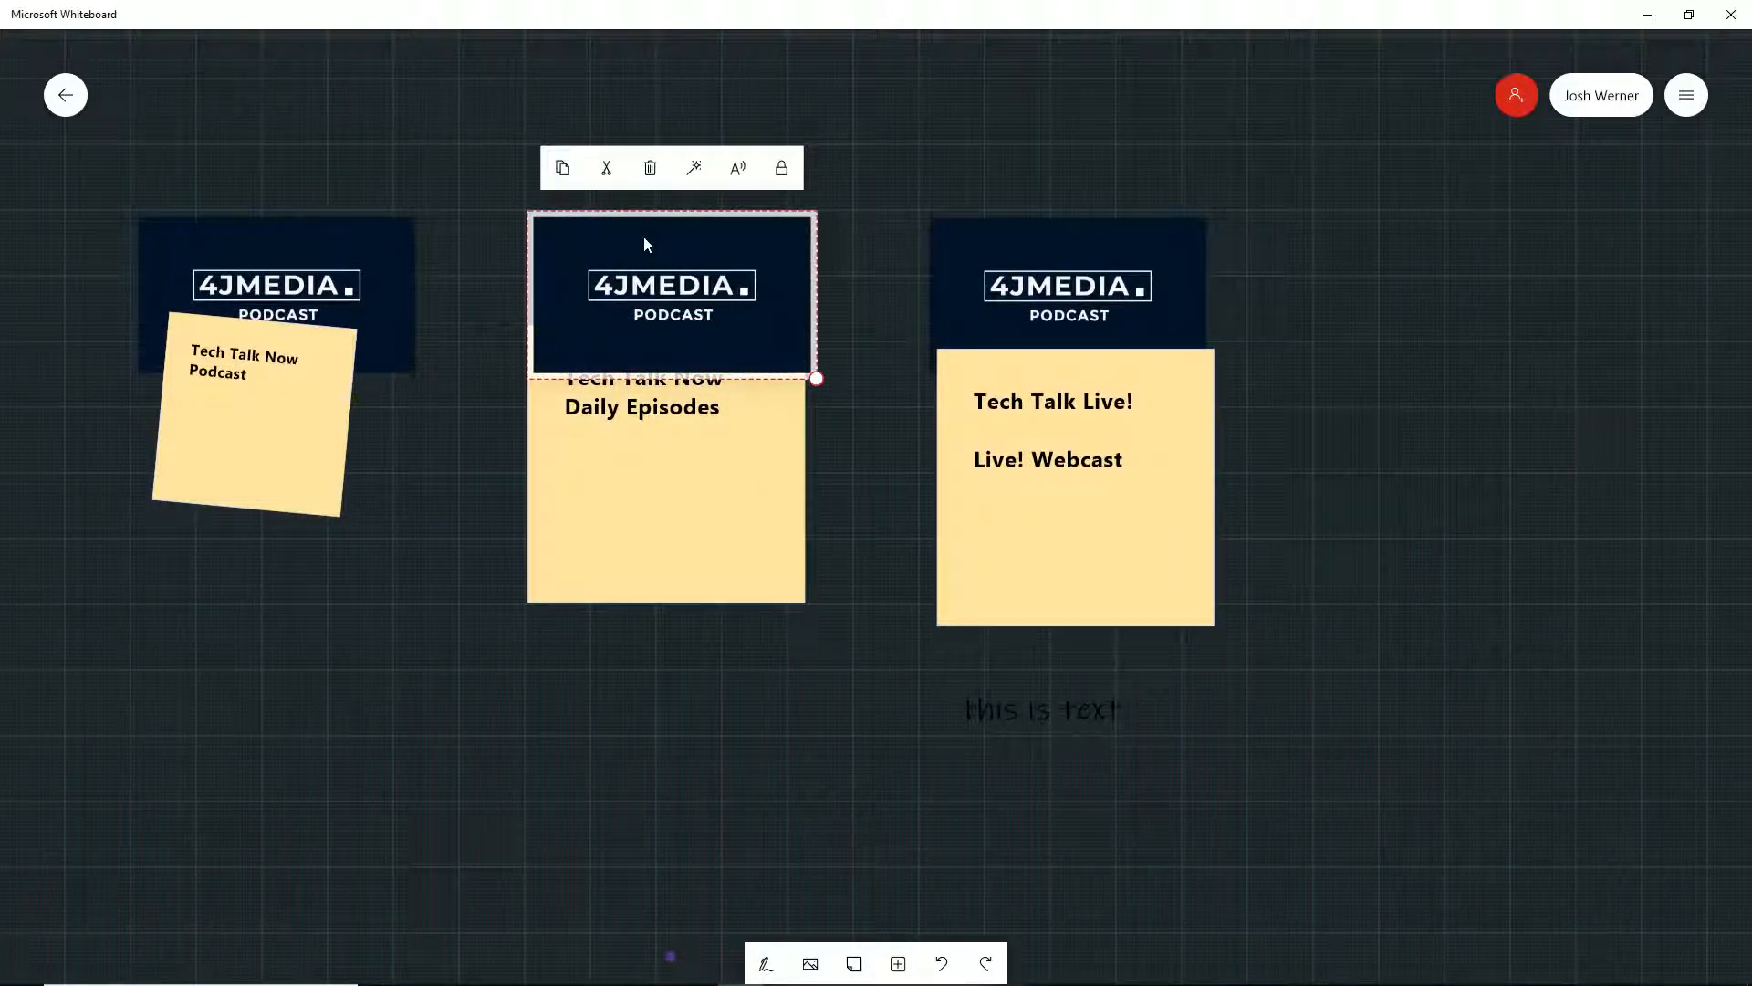
drag(643, 235, 637, 217)
click(650, 522)
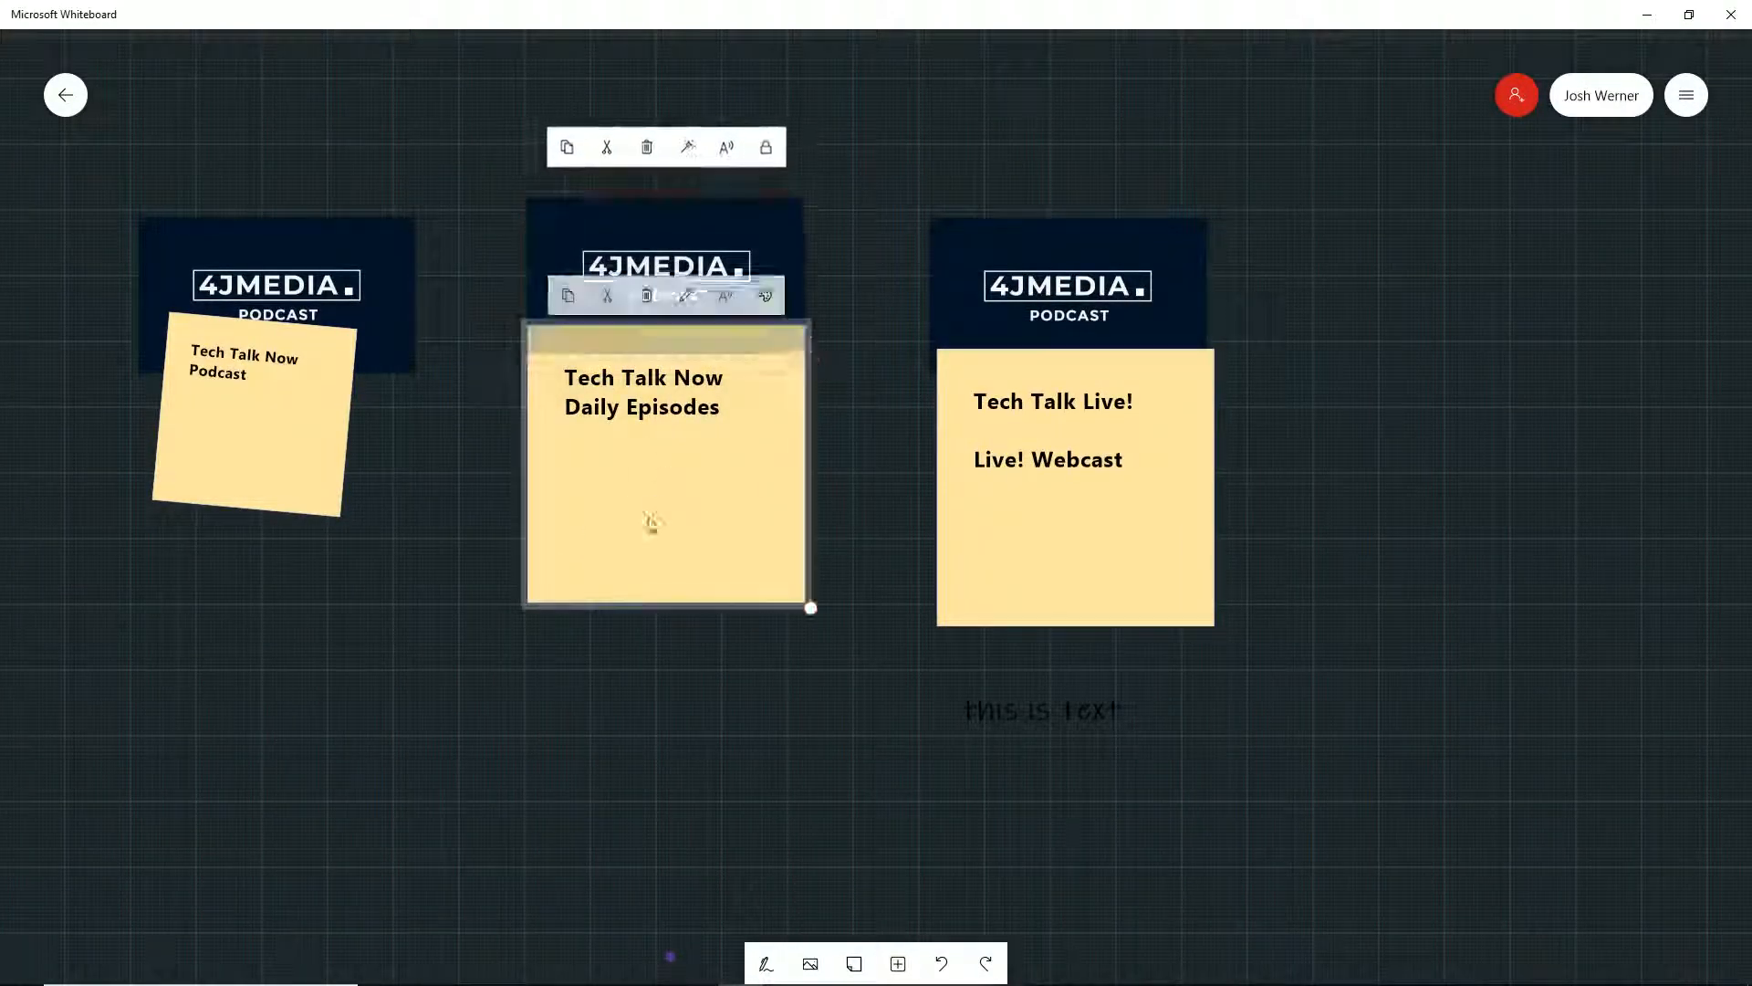
mouse_move(726, 498)
mouse_down()
mouse_move(590, 547)
mouse_move(724, 492)
mouse_up()
Step: Move the "this is text" text onto the lower part of the third sticky note, under "Live! Webcast"
click(1046, 717)
drag(1047, 716, 1072, 568)
drag(1115, 736, 1111, 728)
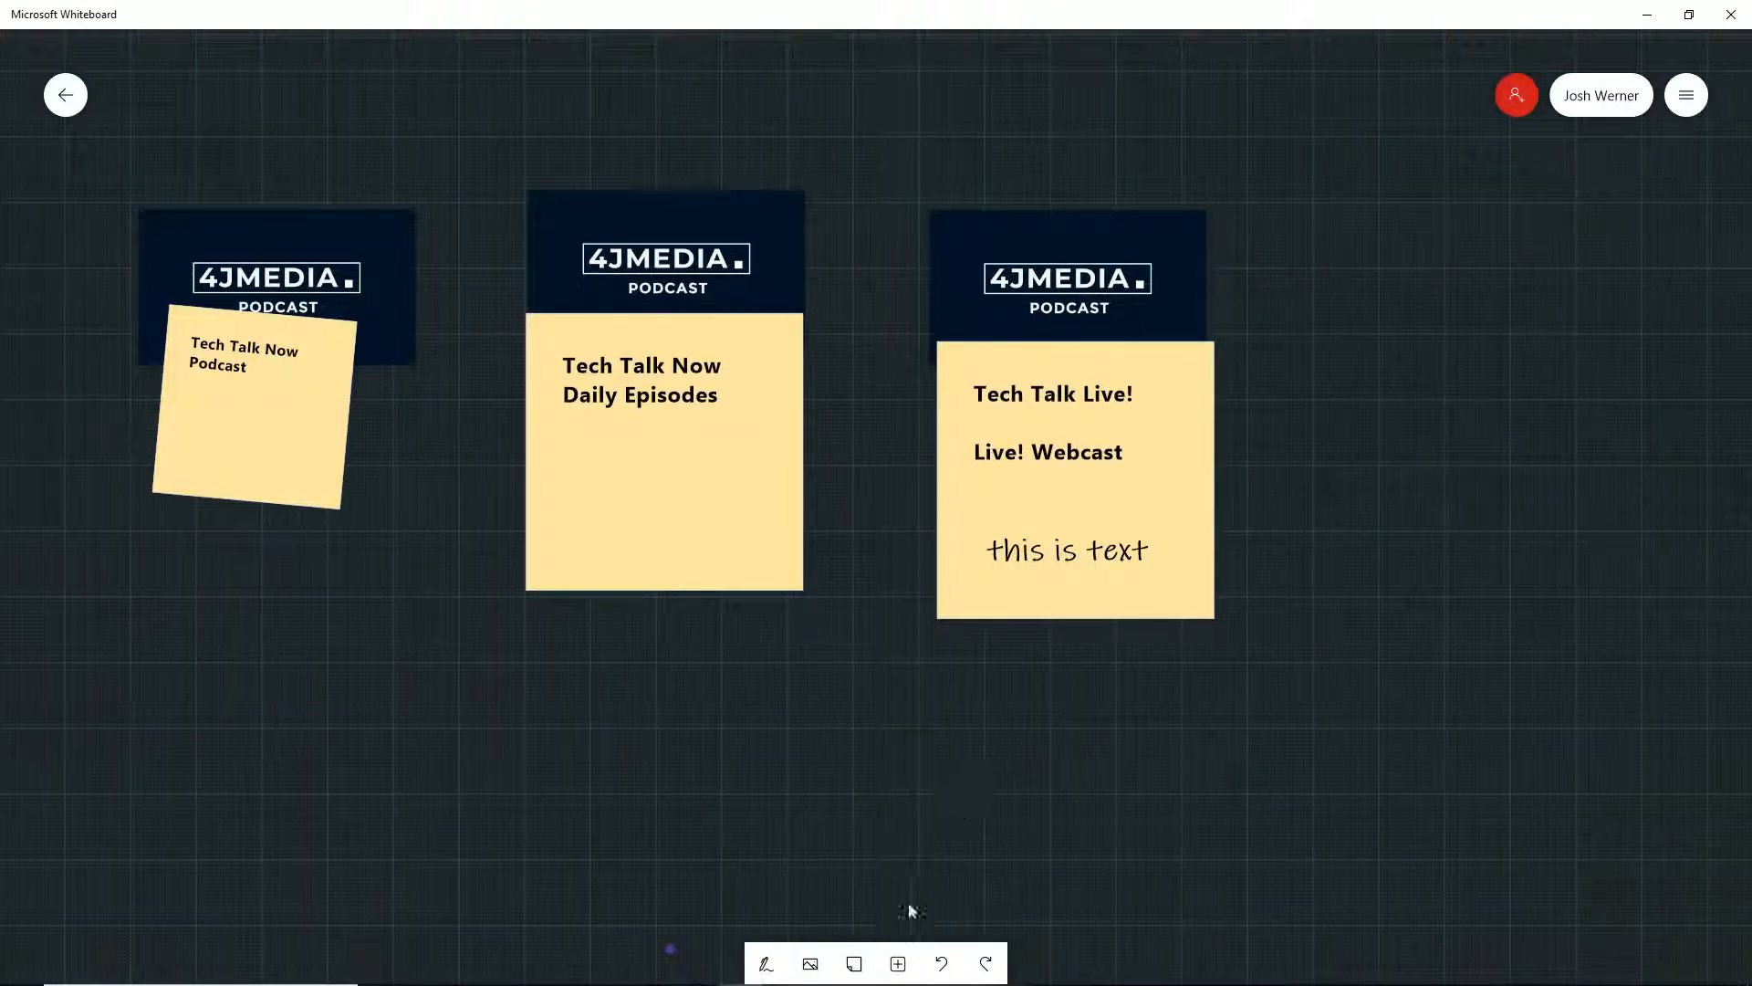
Step: Start inserting a Bing image, agree to send search terms to Bing, and search for "cats"
click(898, 960)
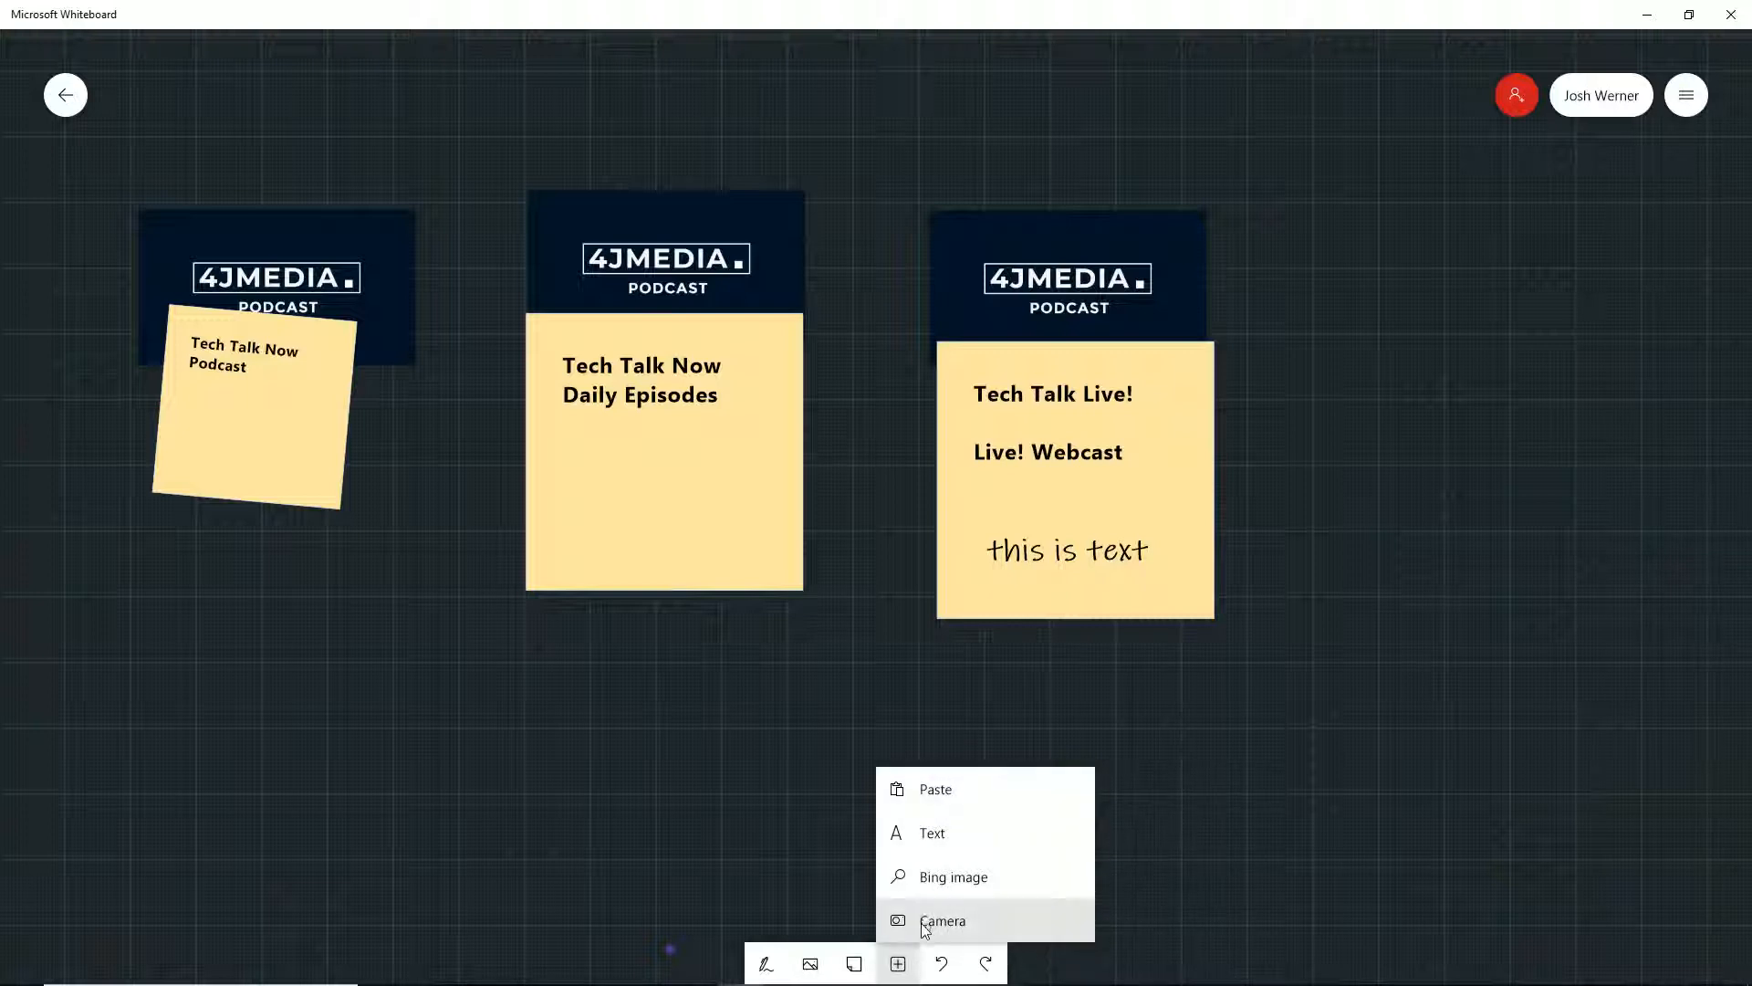
click(940, 876)
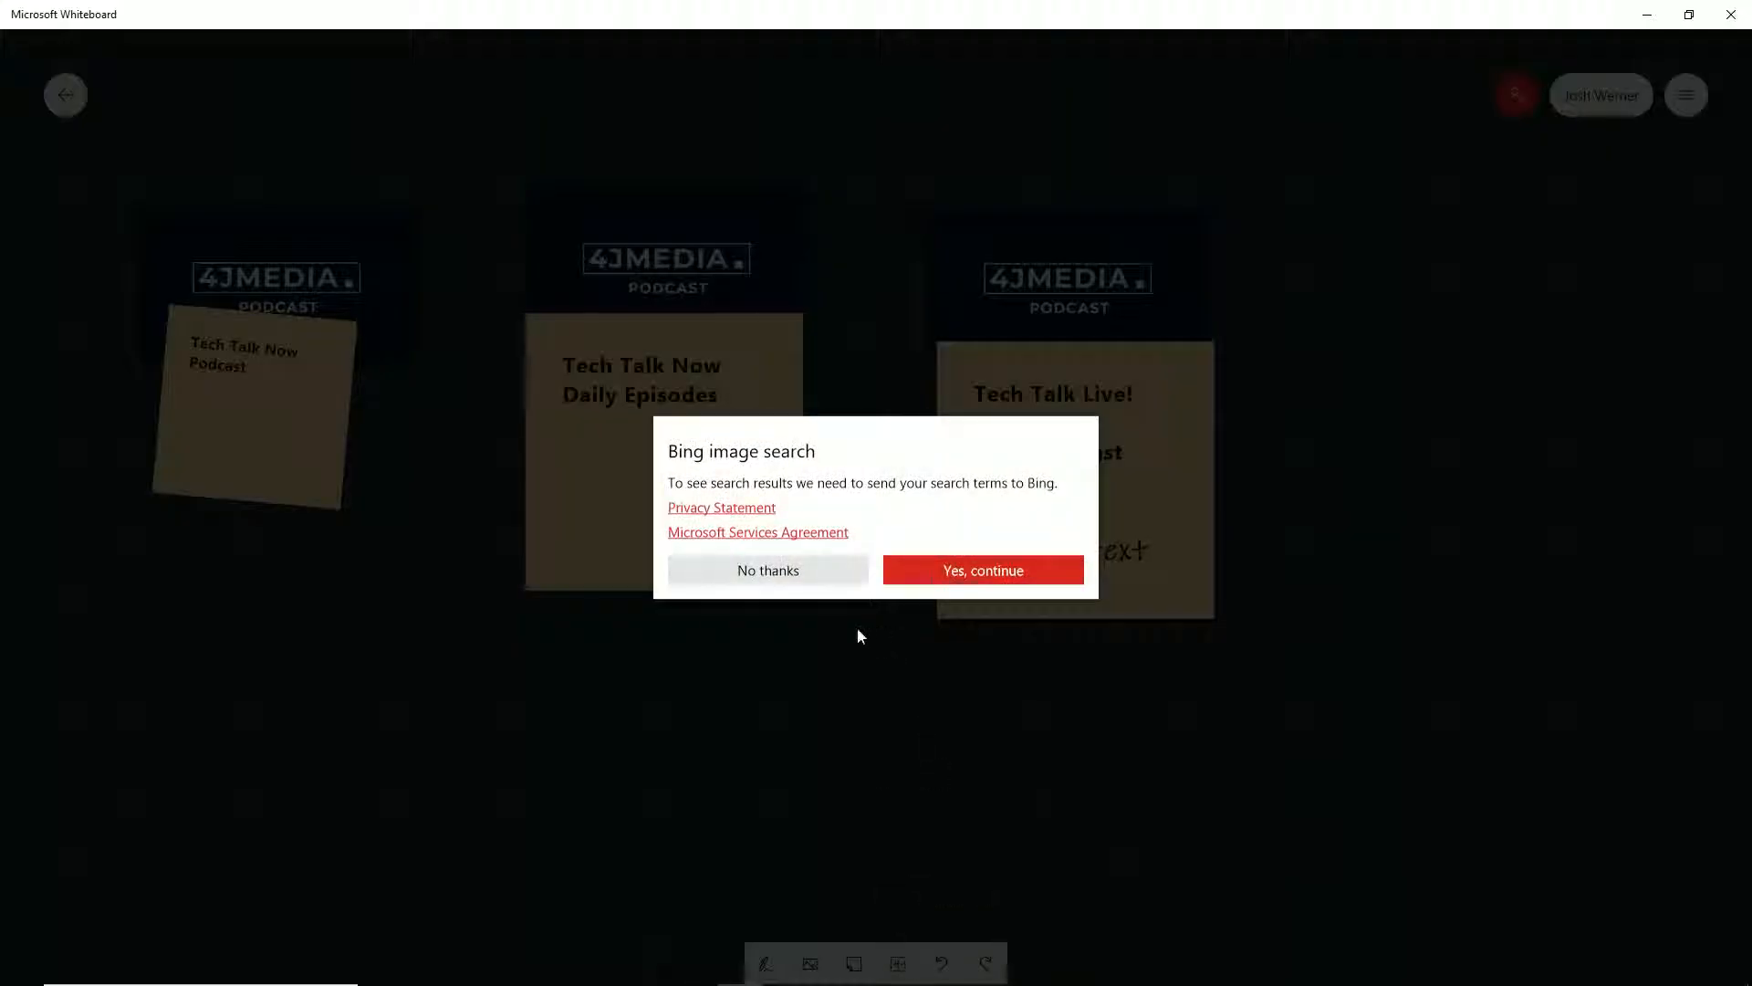
click(950, 567)
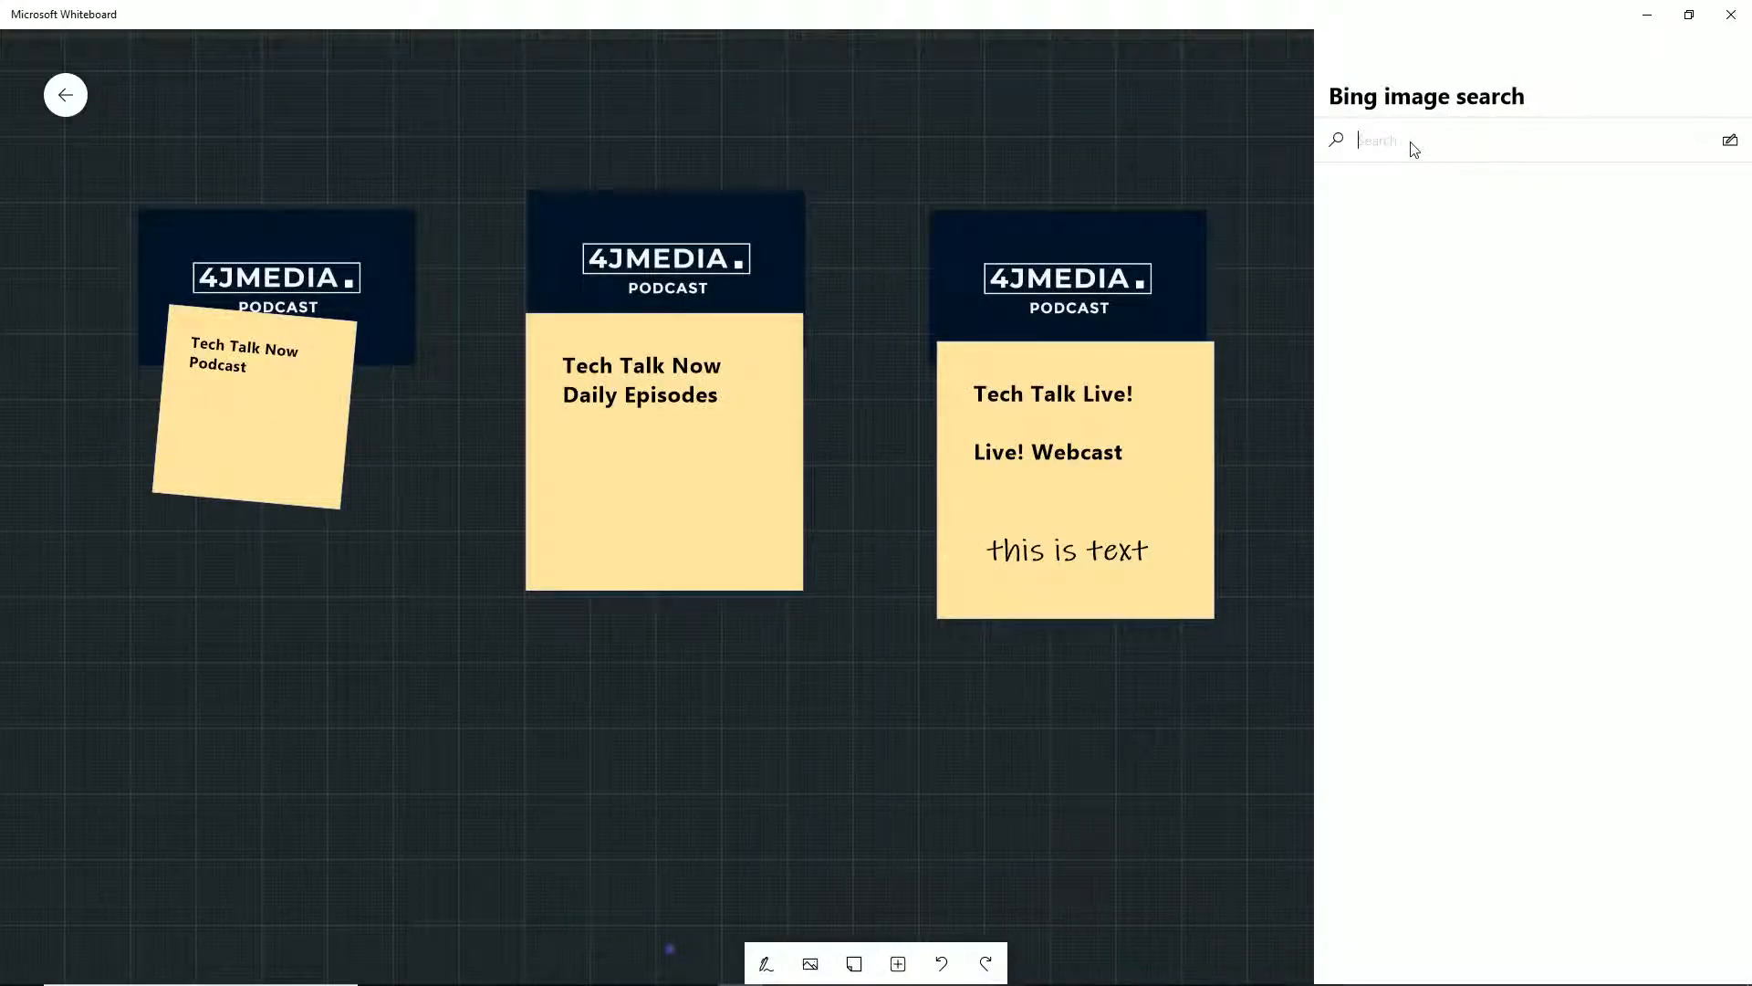
text(cats)
key(Return)
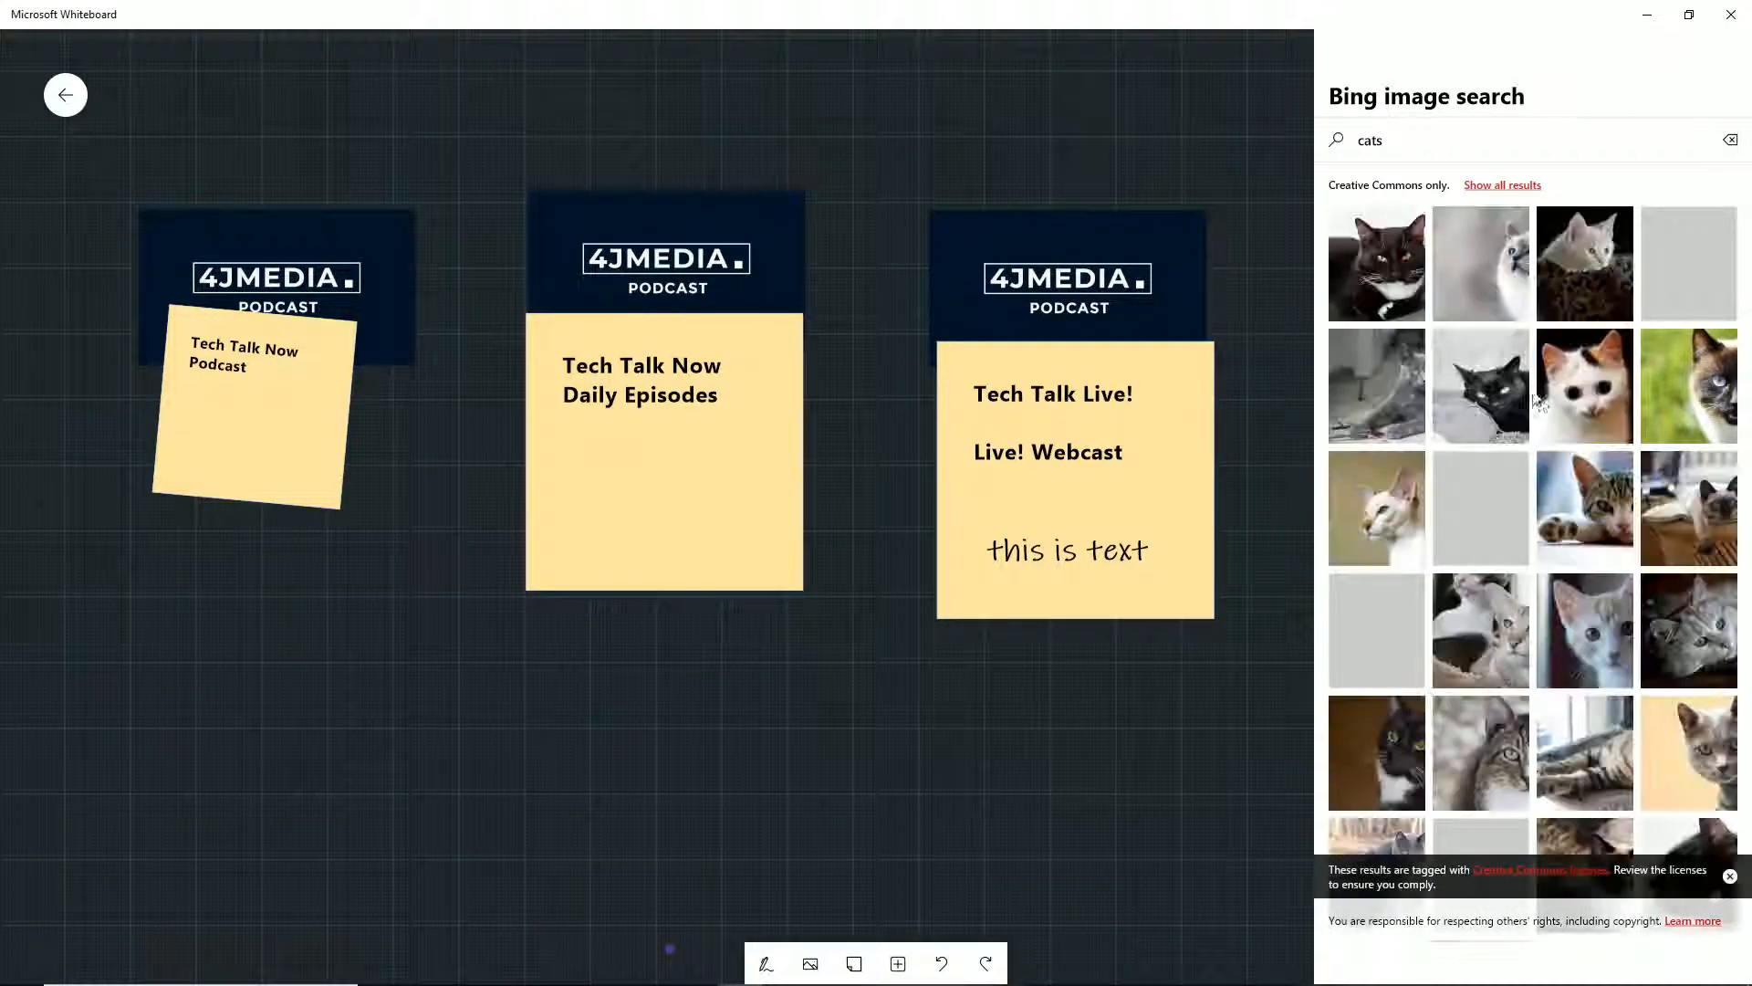
Step: Insert the first black-and-white cat picture and place it over the lower half of the second sticky note
click(1378, 271)
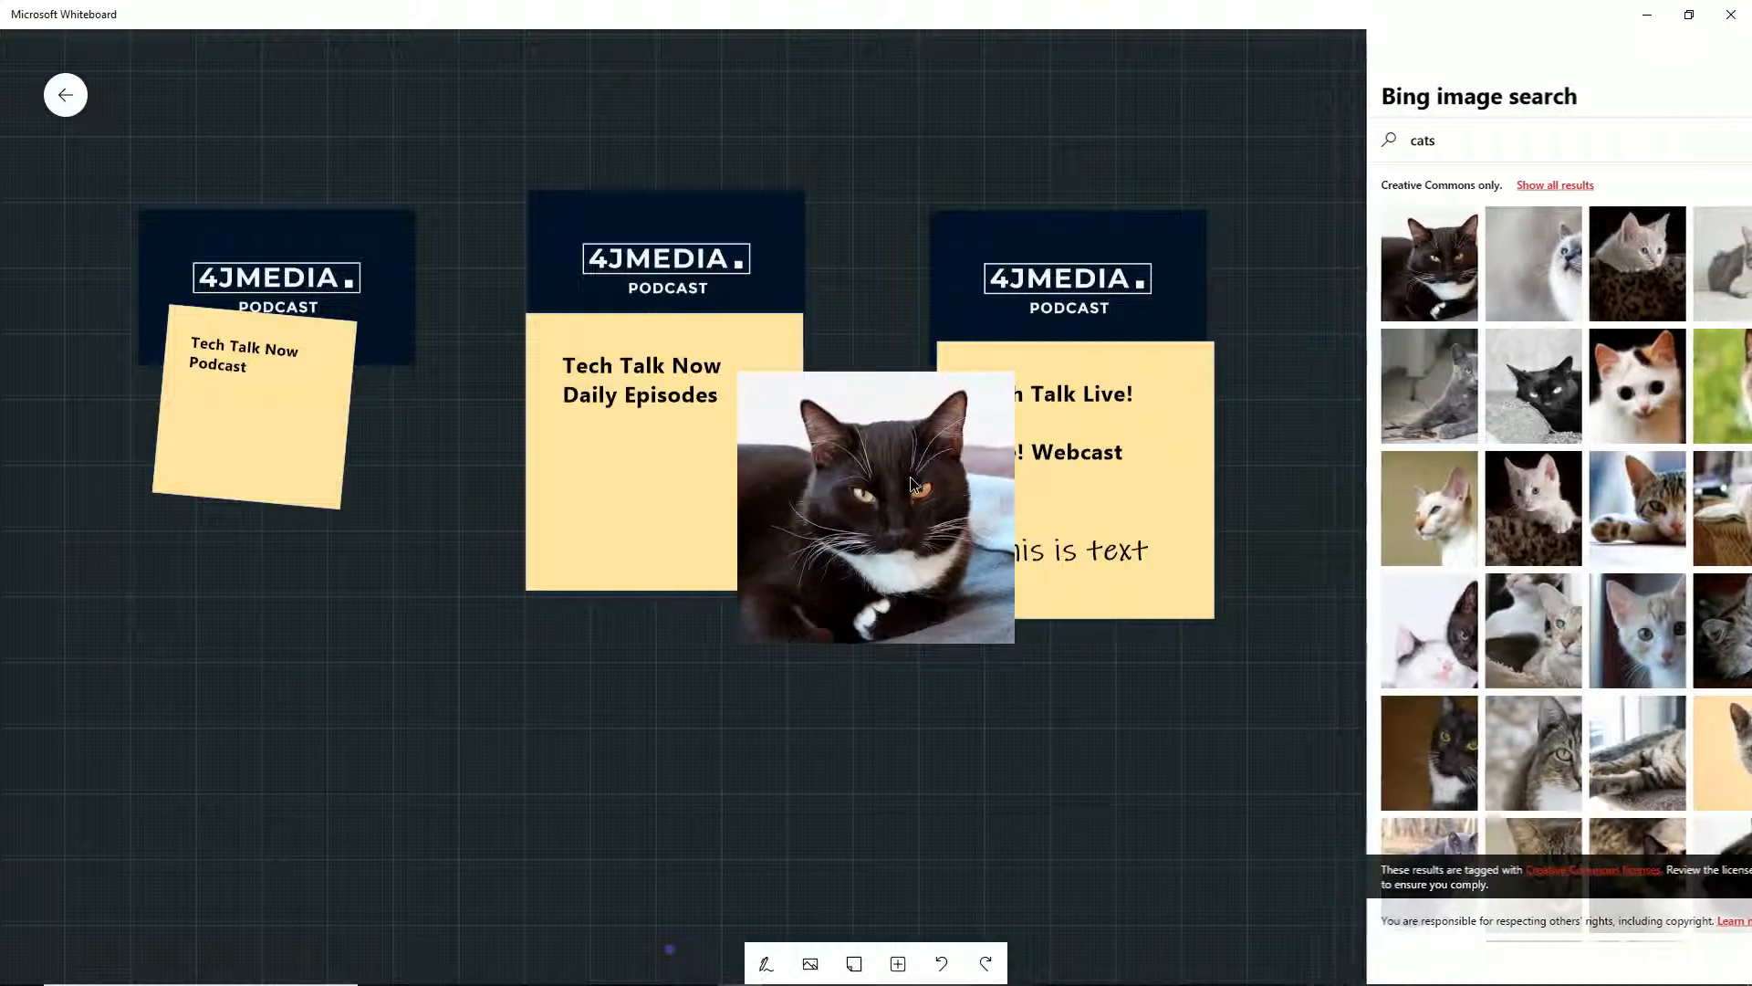
drag(911, 477, 701, 549)
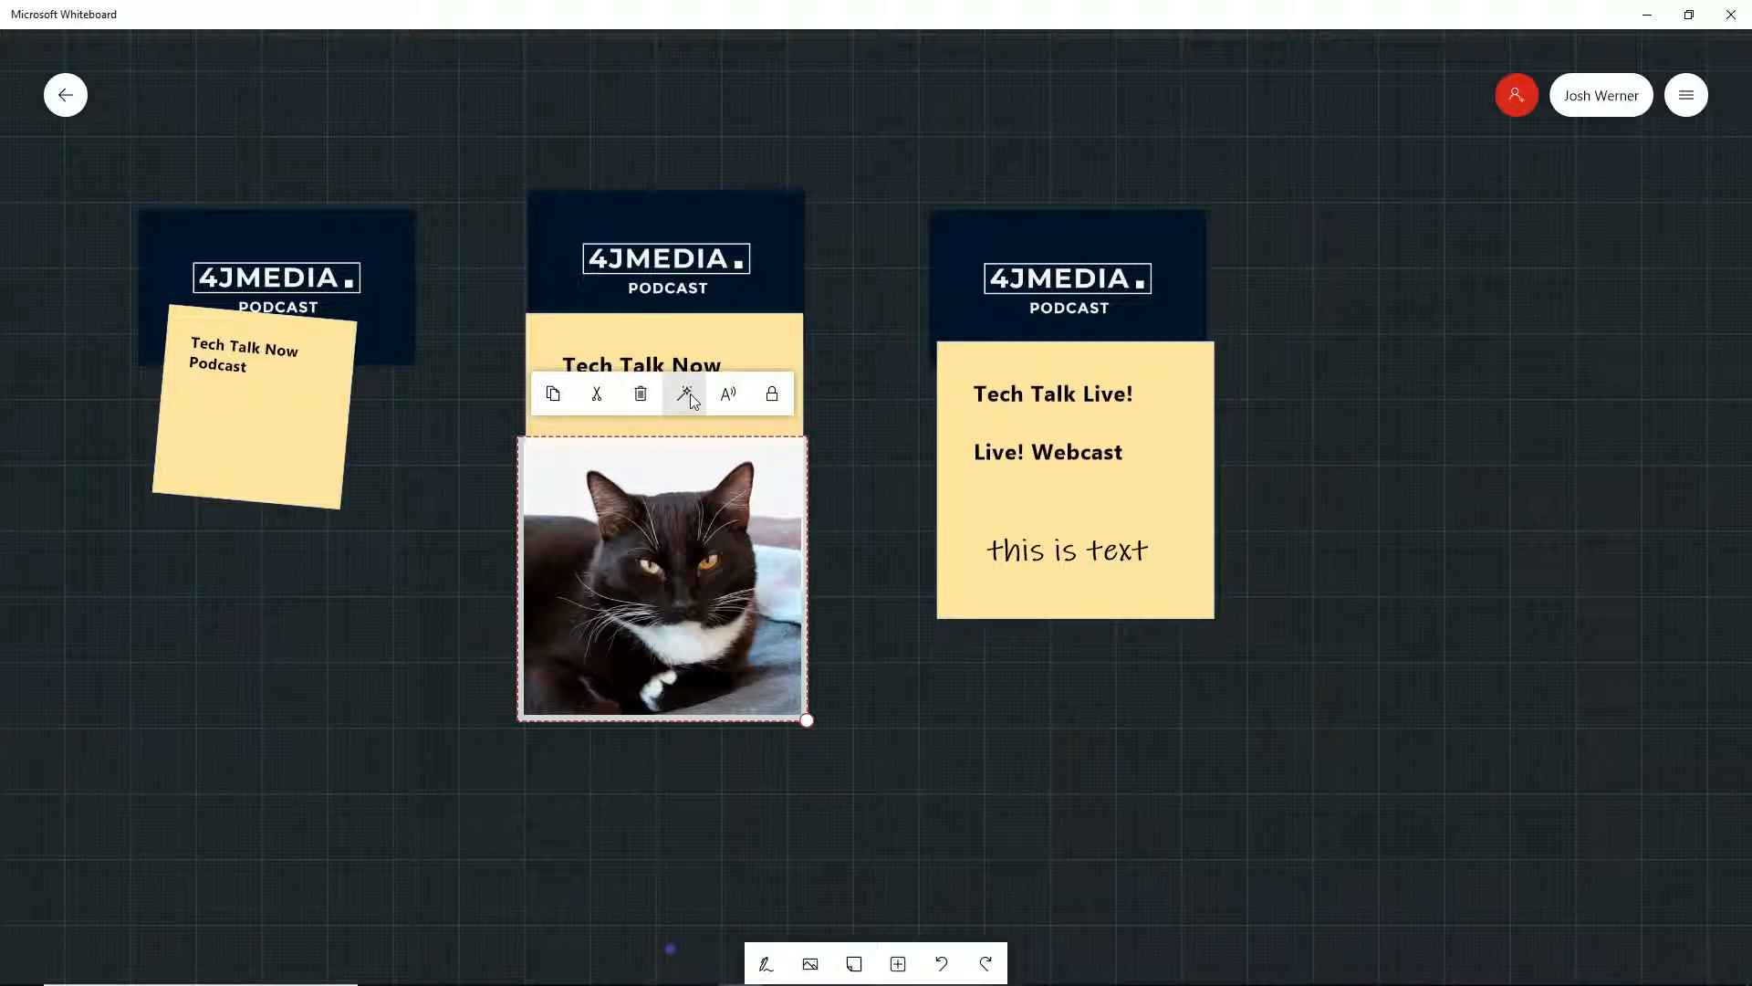
click(876, 673)
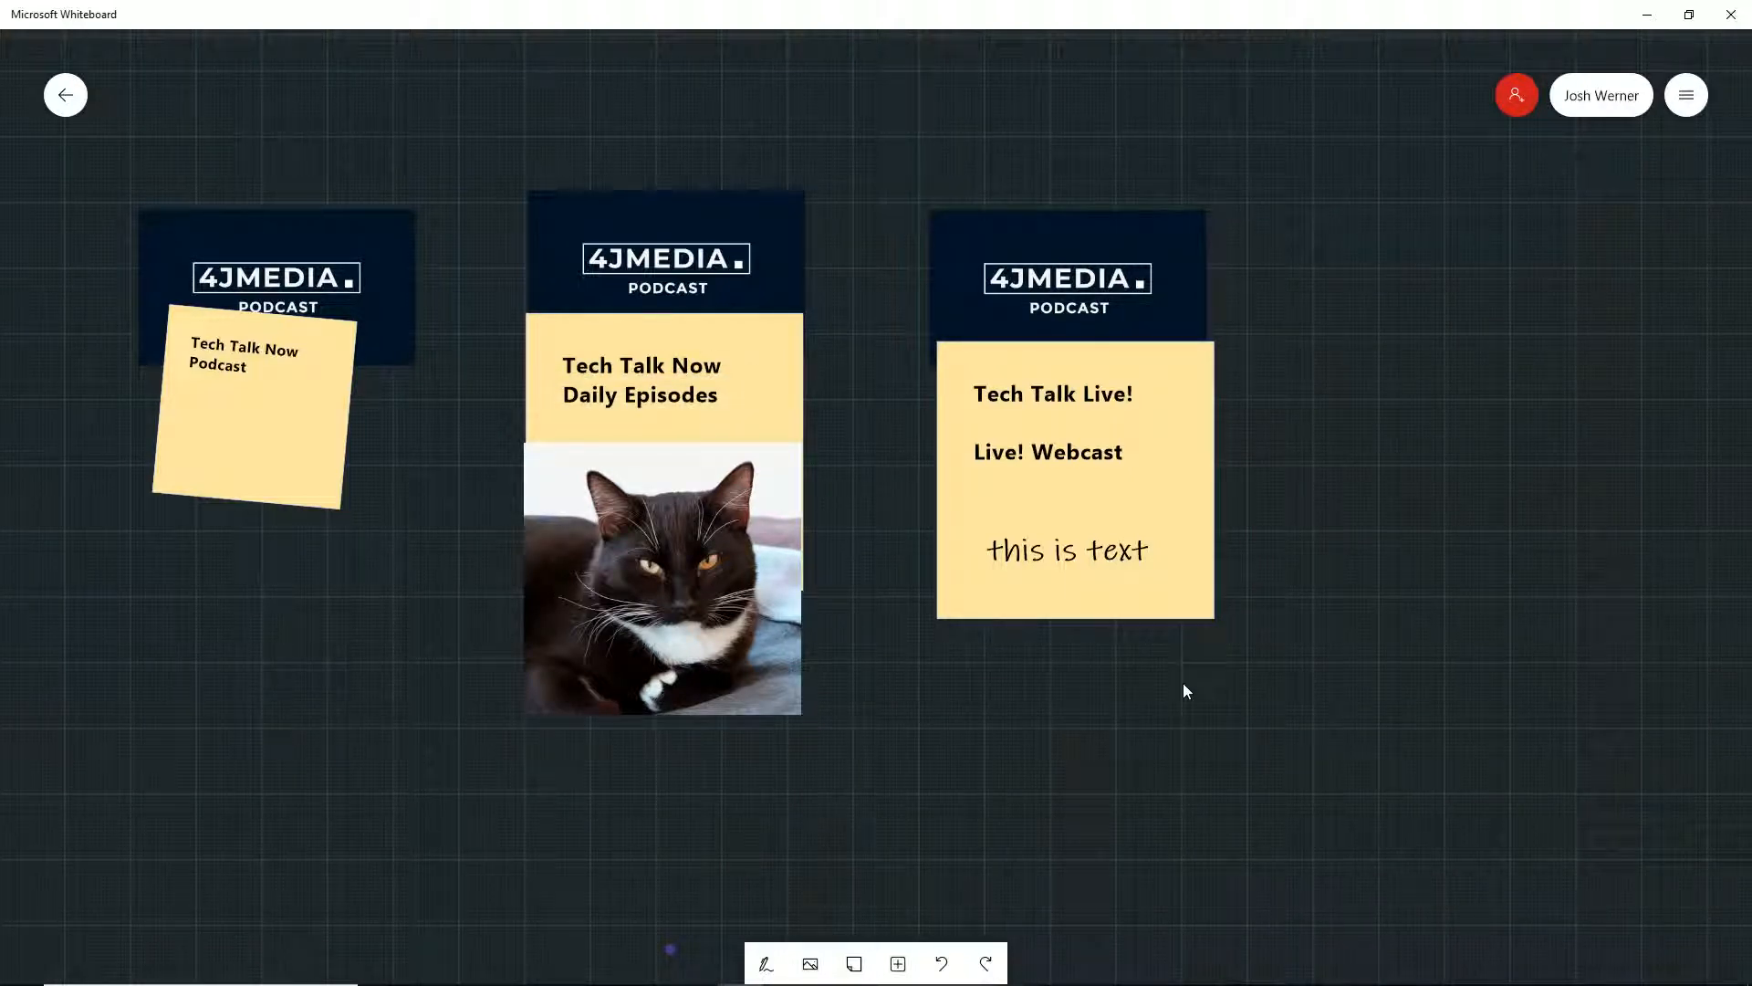